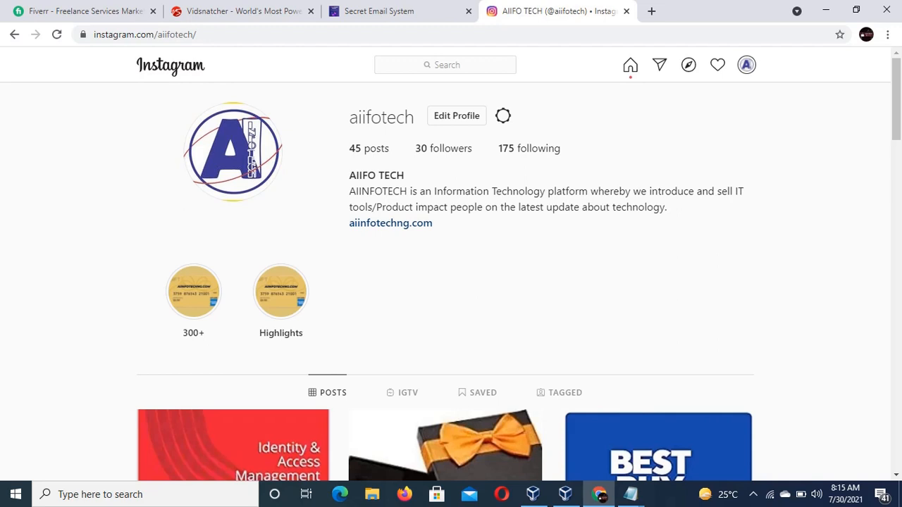
Switch to the Fiverr tab and browse its service category menus.
click(101, 13)
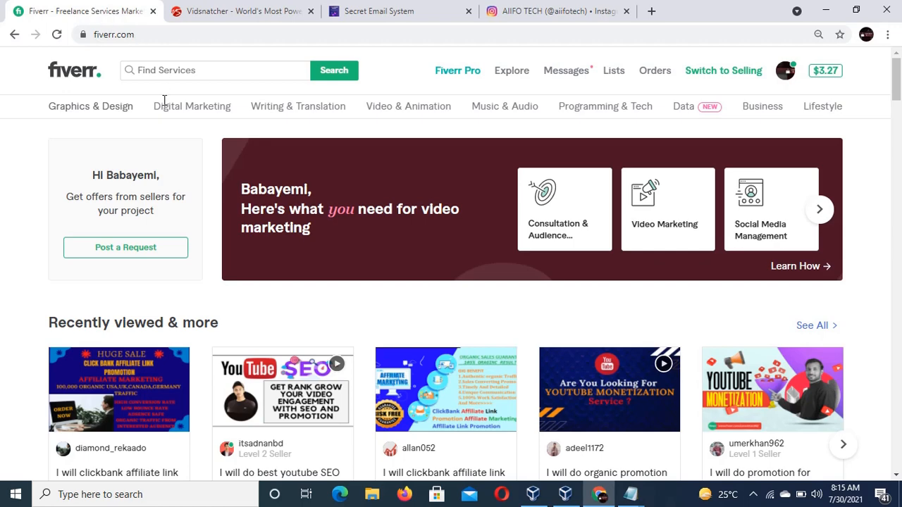
mouse_move(113, 114)
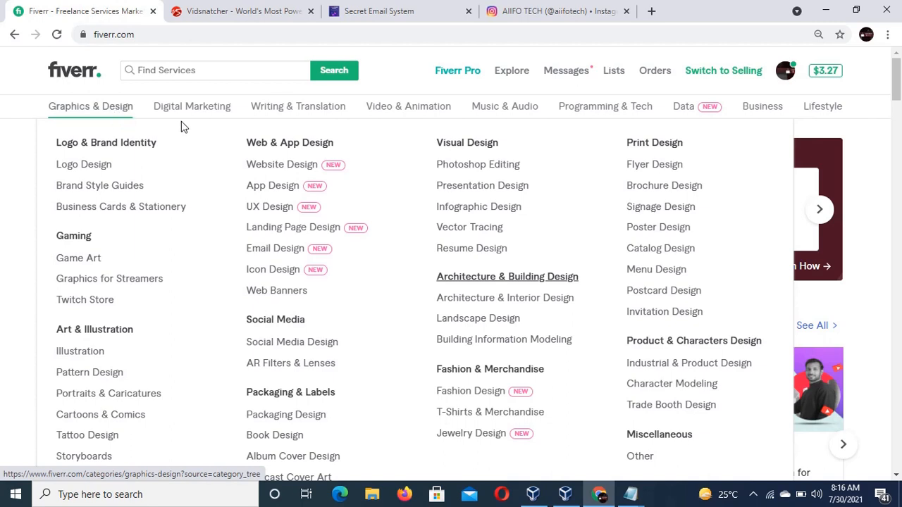
mouse_move(210, 117)
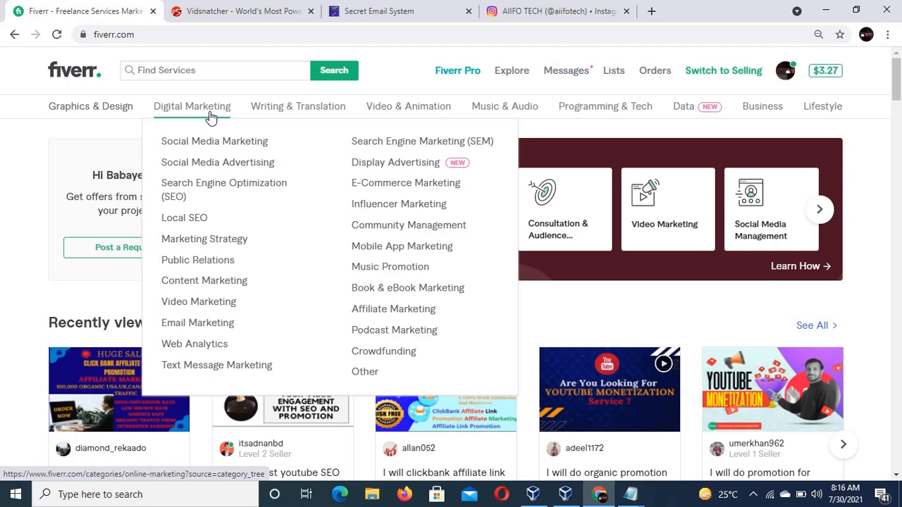
mouse_move(481, 111)
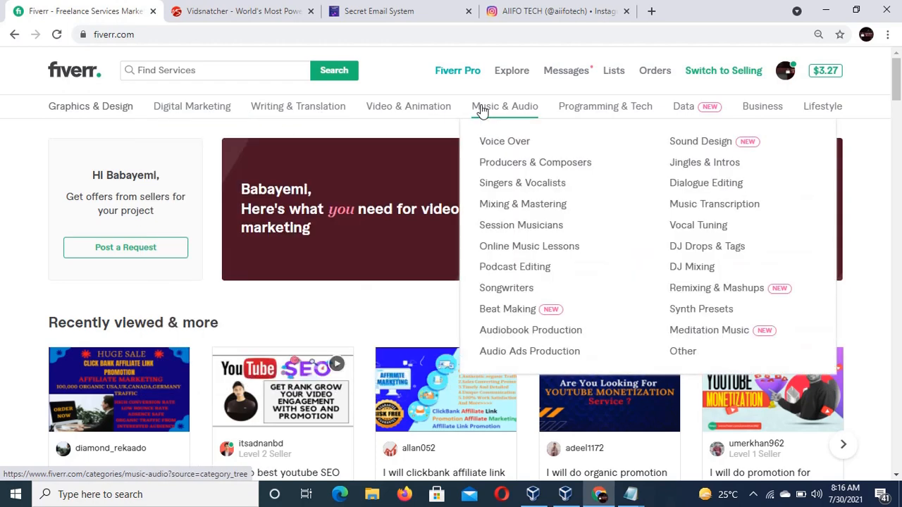
mouse_move(710, 113)
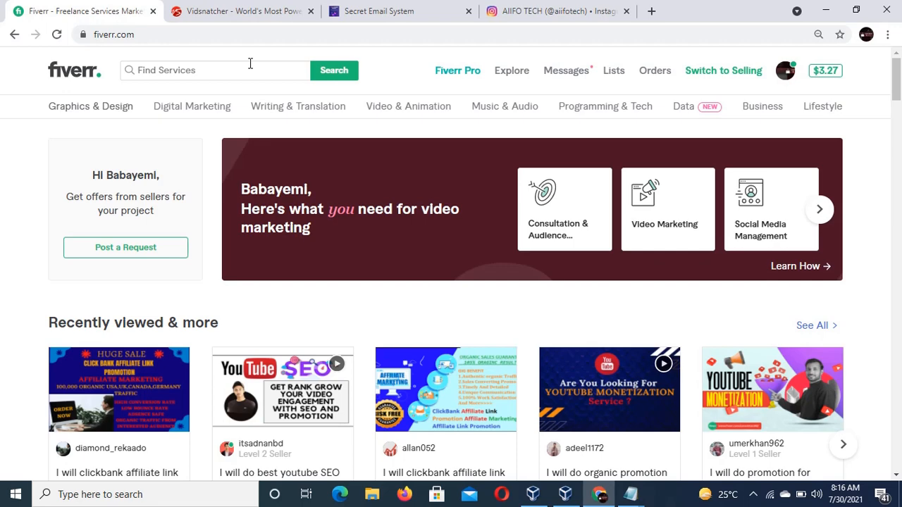
Browse the Vidsnatcher and Secret Email System pages in their tabs.
click(255, 22)
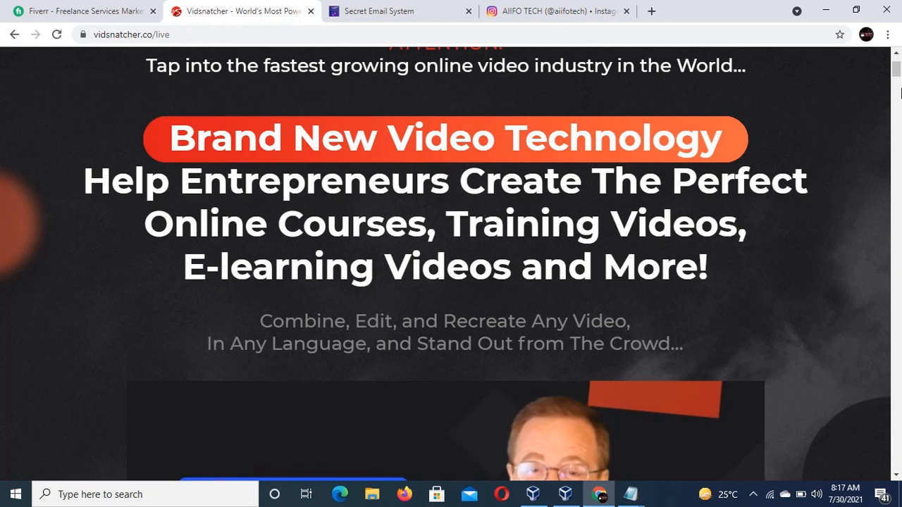
click(898, 83)
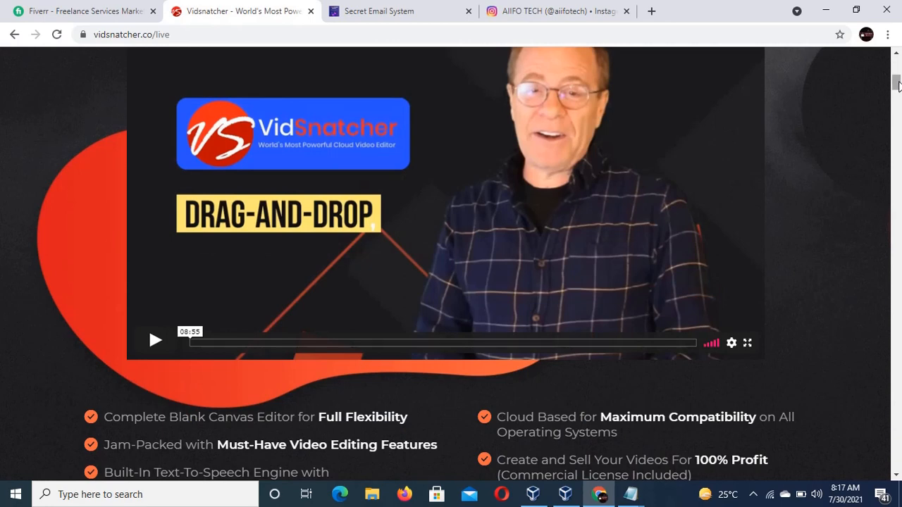
drag(899, 81, 899, 86)
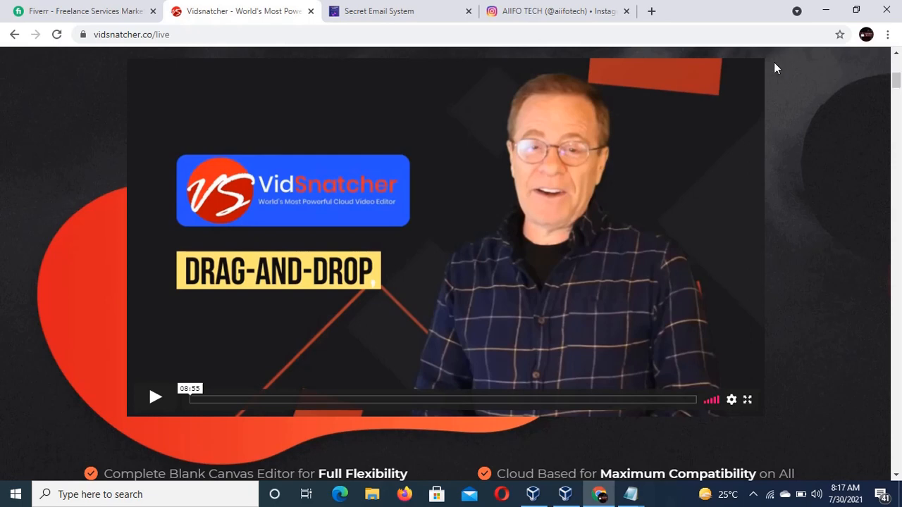
click(388, 13)
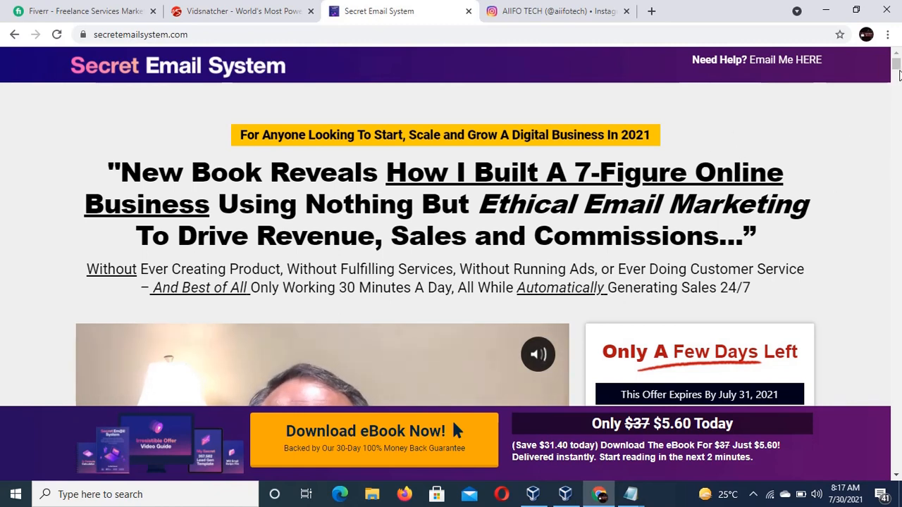
drag(897, 70, 898, 92)
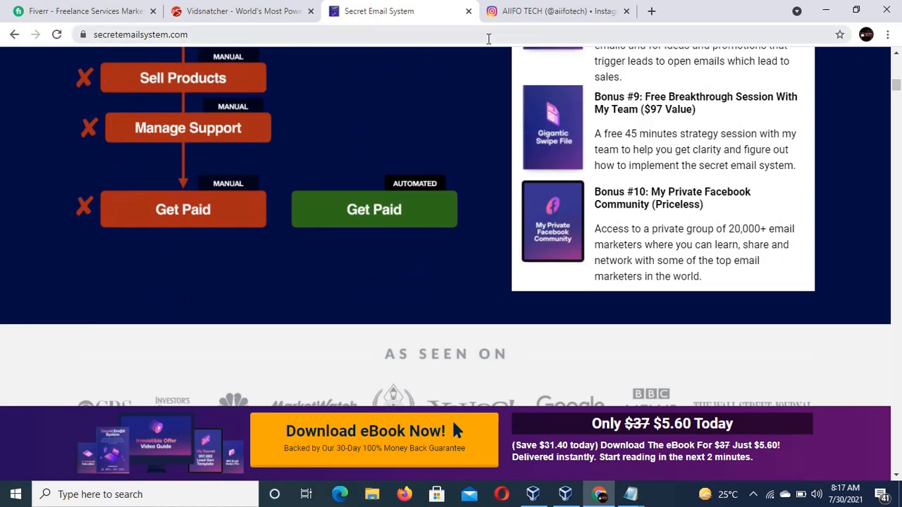
Scroll through the posts on the aiifotech Instagram profile.
click(547, 14)
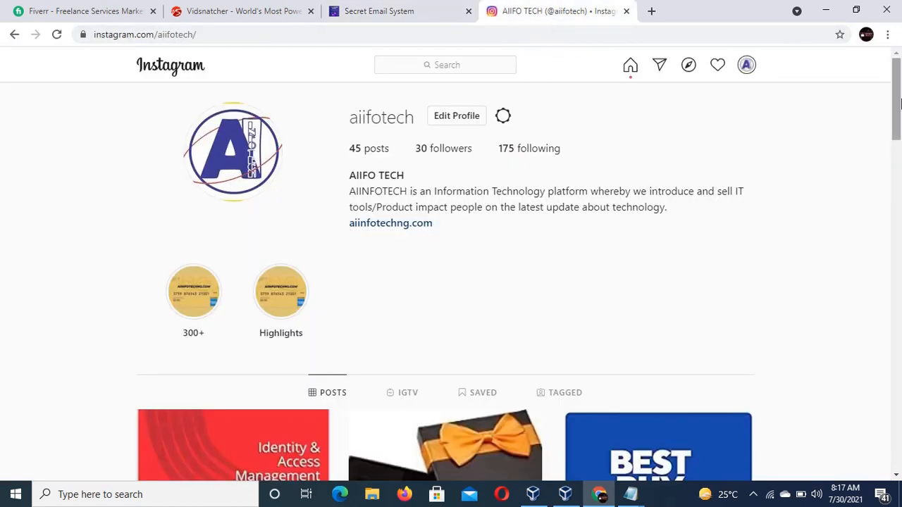
drag(899, 105, 893, 228)
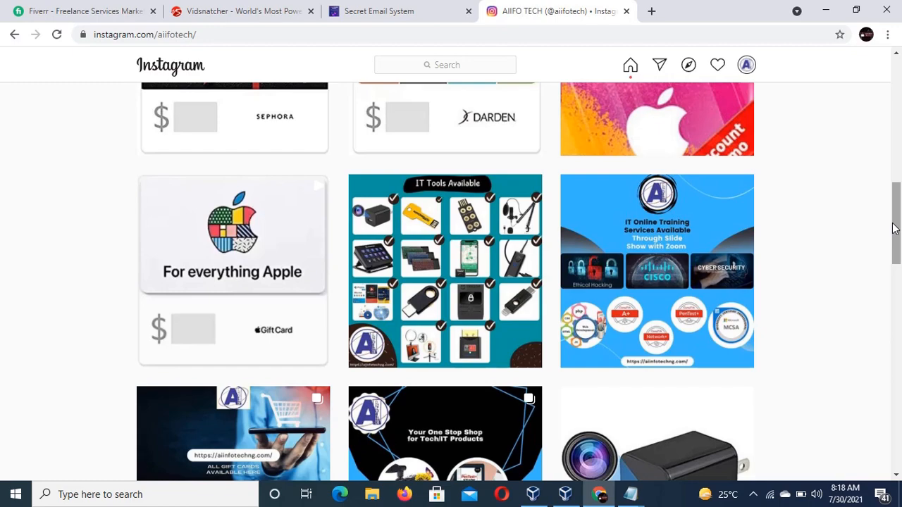
scroll(894, 228, down, 1)
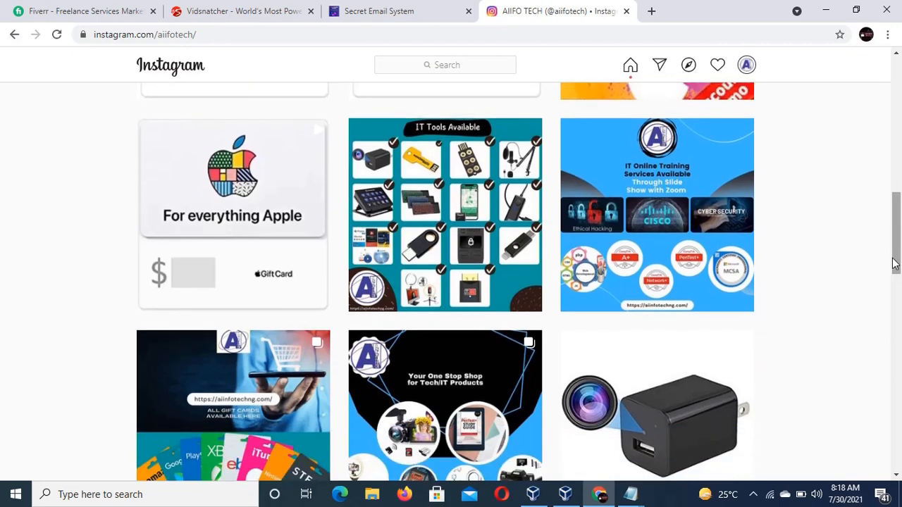
drag(899, 263, 901, 506)
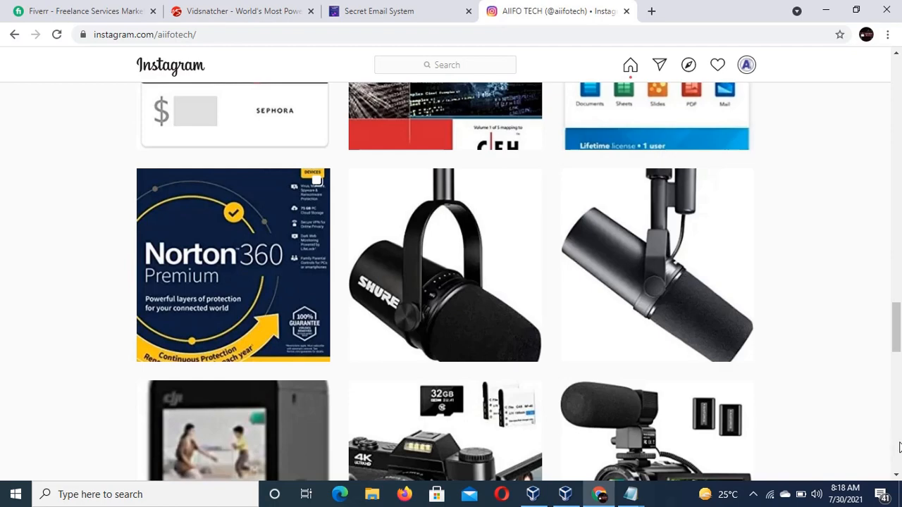
drag(895, 342, 898, 443)
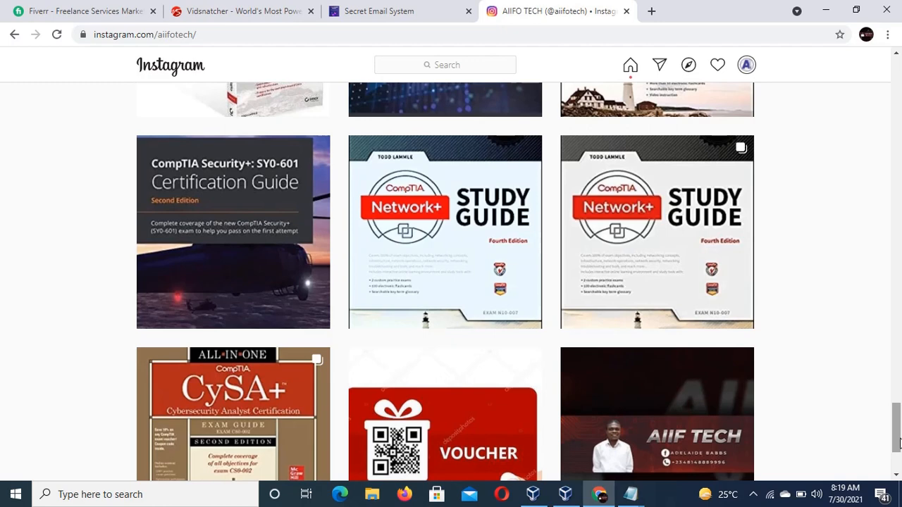
drag(899, 442, 900, 453)
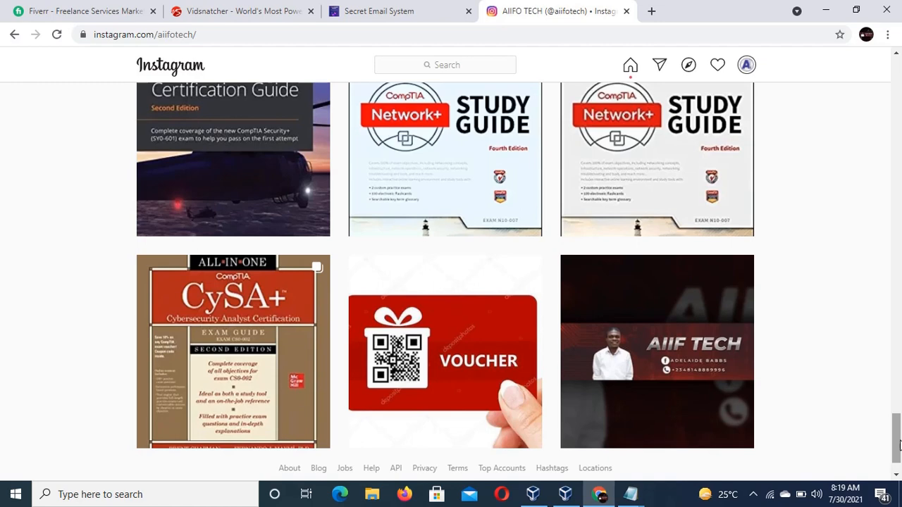
Switch to the Windows Server 2016 virtual machine and send it Ctrl-Alt-Del to reach the sign-in screen.
click(566, 495)
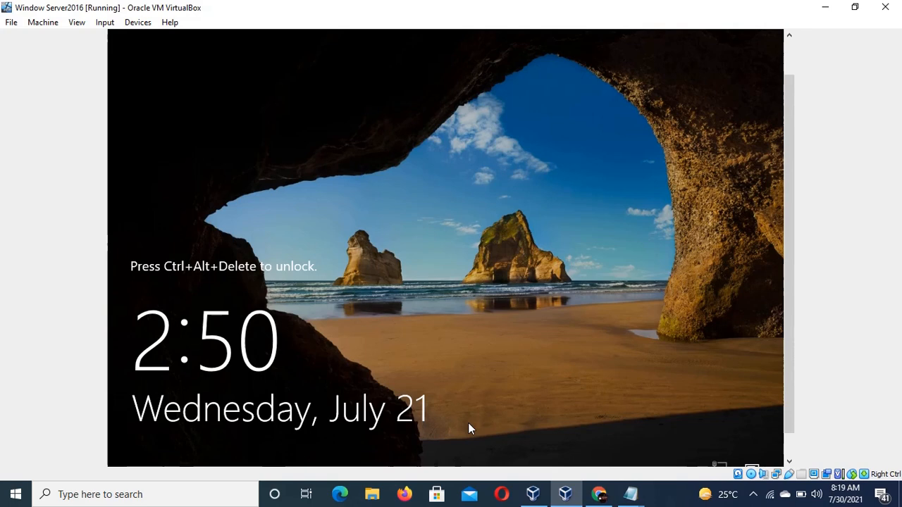
click(105, 23)
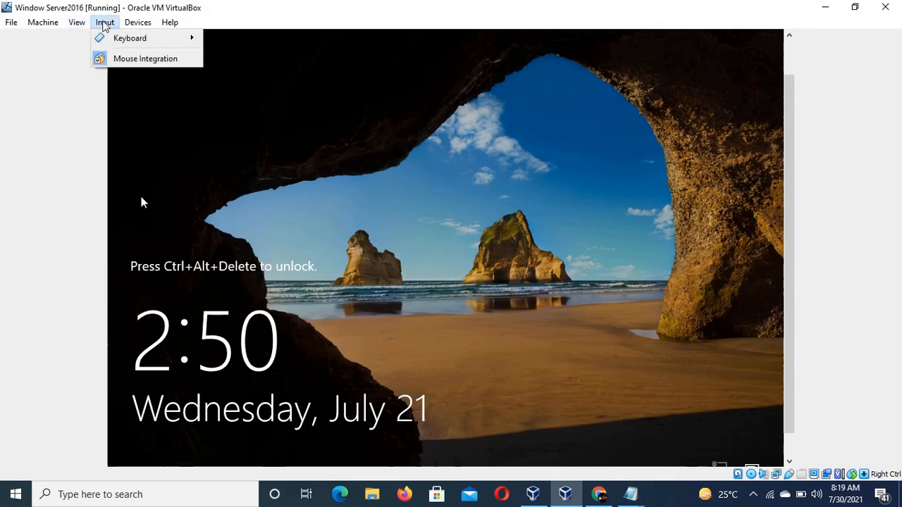
mouse_move(140, 40)
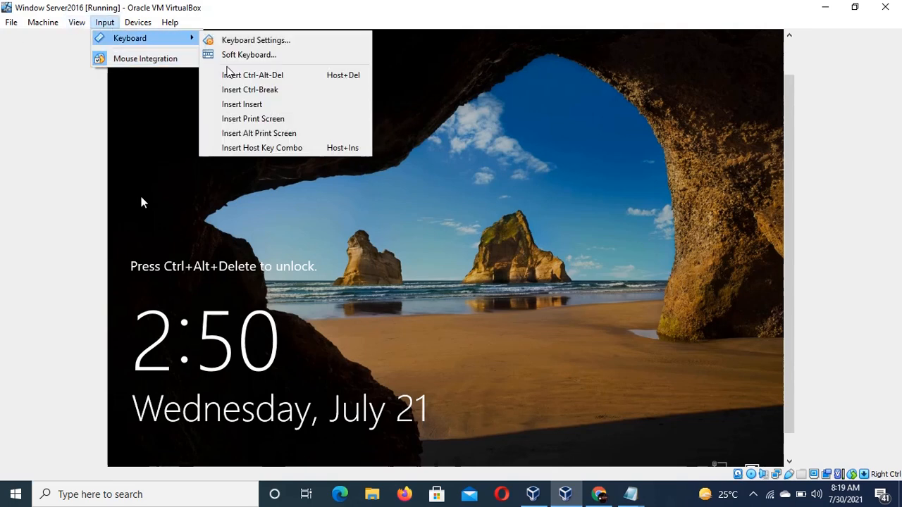
click(246, 76)
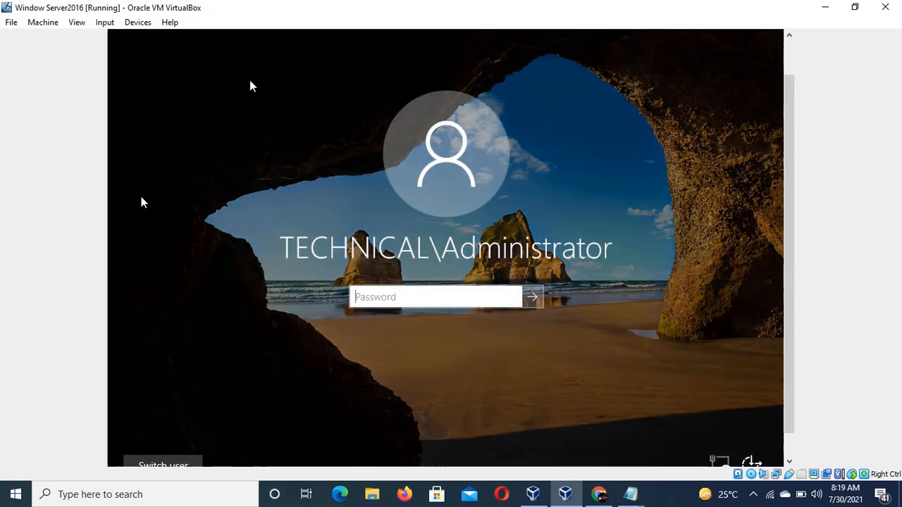
Enter the Administrator account password to sign in to the server.
text(***)
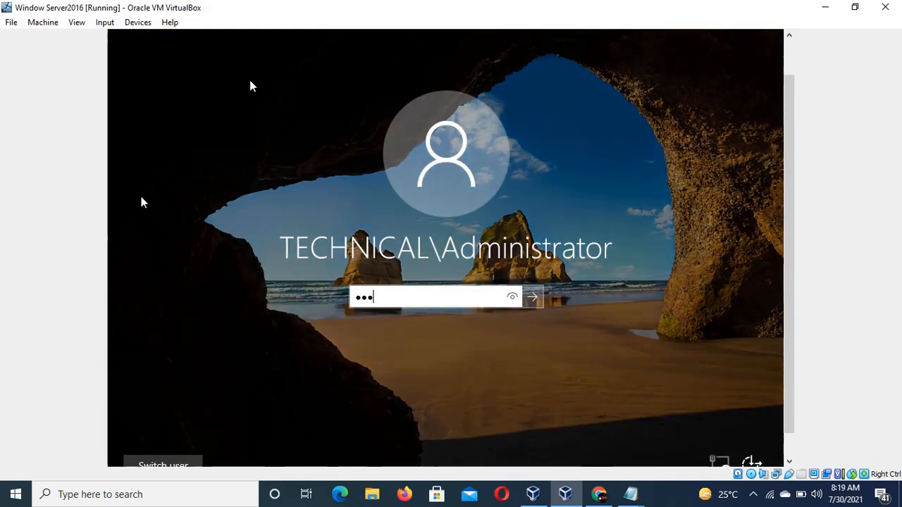
text(***********)
key(Return)
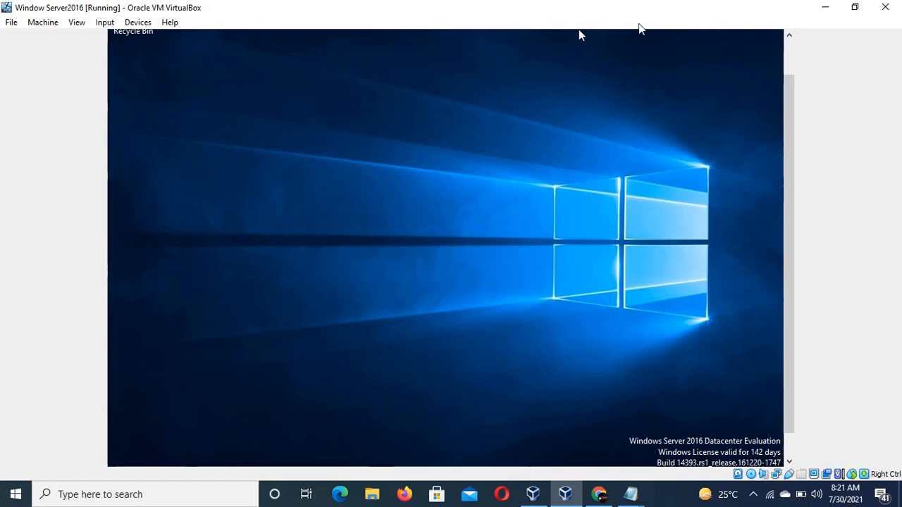
Open Server Manager from the virtual machine's taskbar.
drag(791, 90, 789, 145)
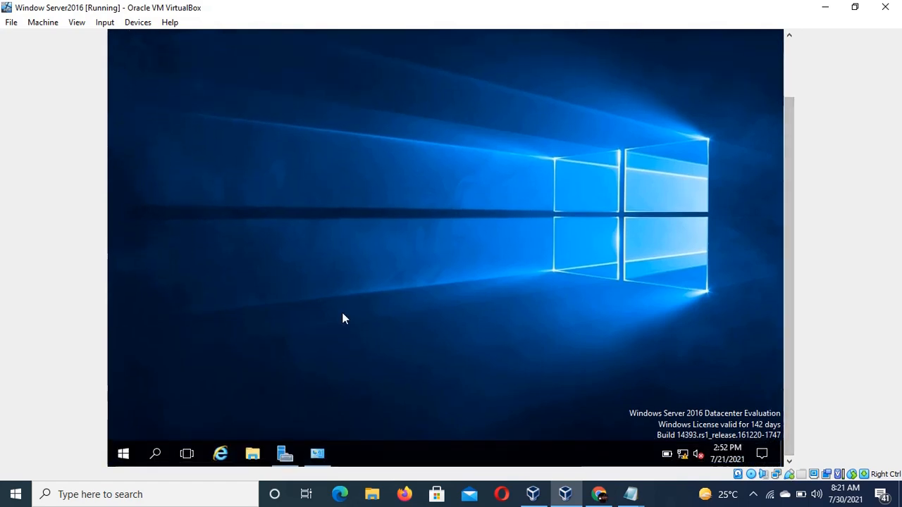
click(284, 458)
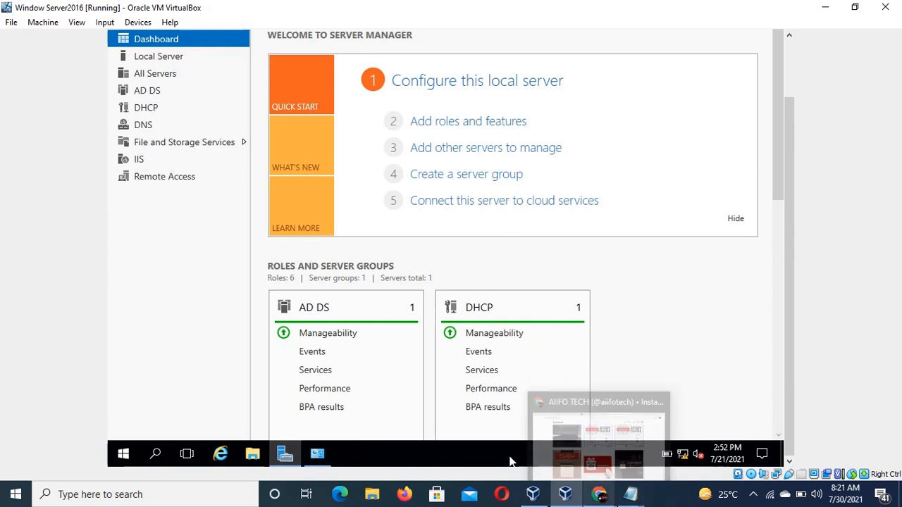
drag(791, 118, 796, 56)
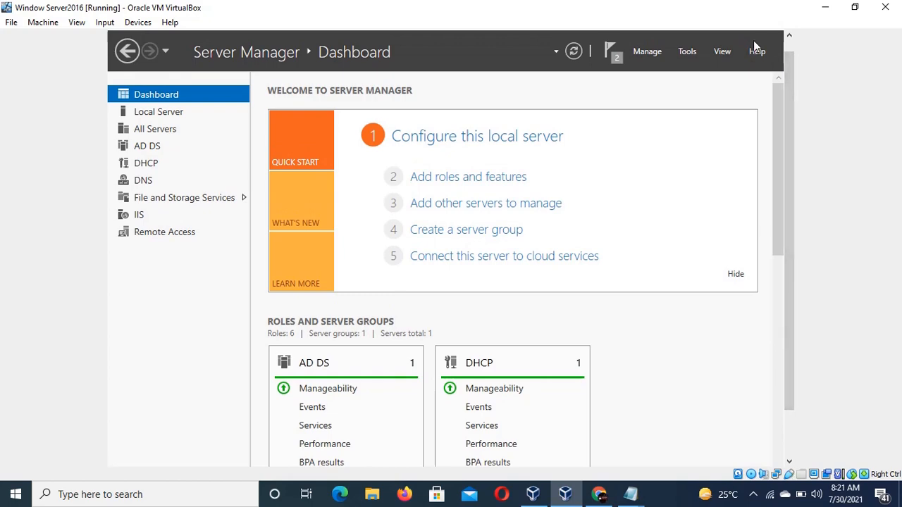
Open the instruction notes beside Server Manager and launch Group Policy Management from the Tools menu.
click(631, 495)
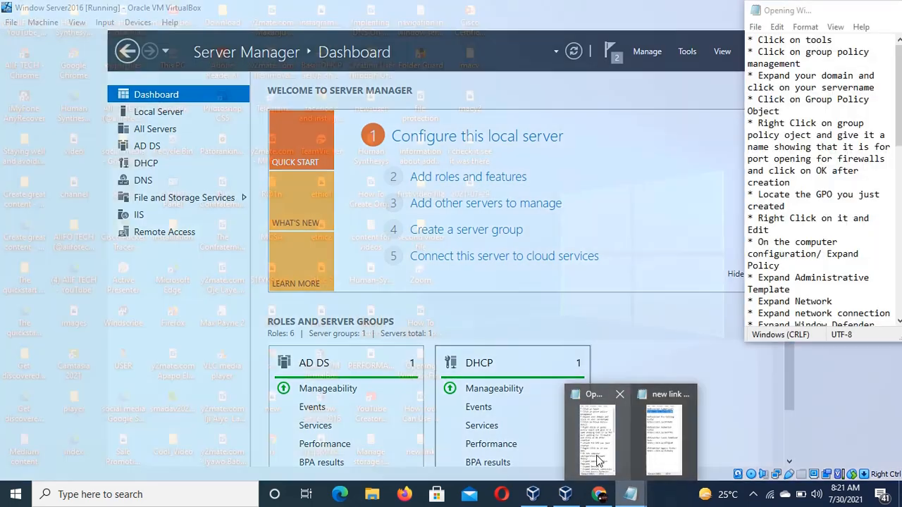
click(597, 462)
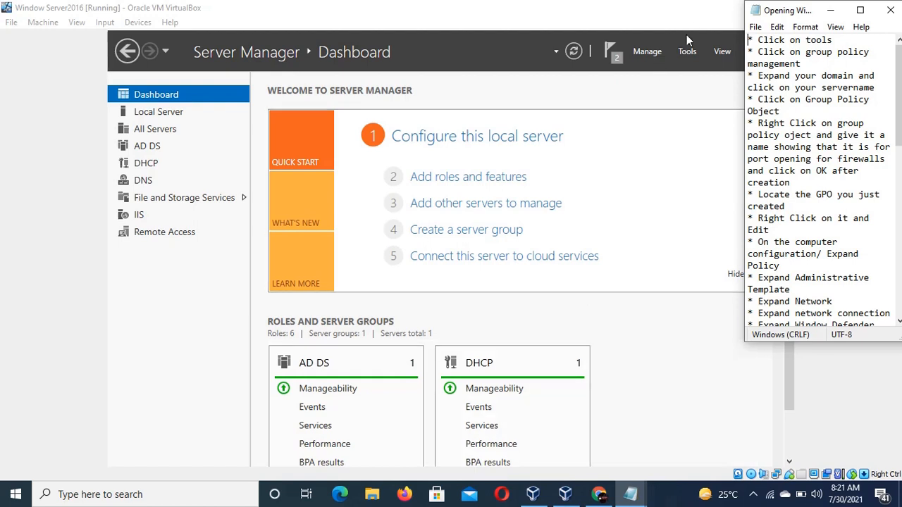
click(685, 54)
click(685, 54)
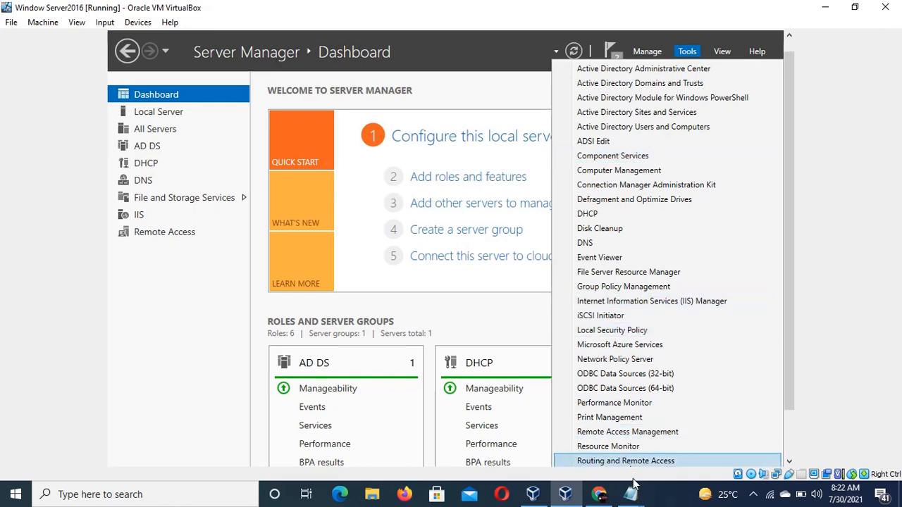
mouse_move(632, 491)
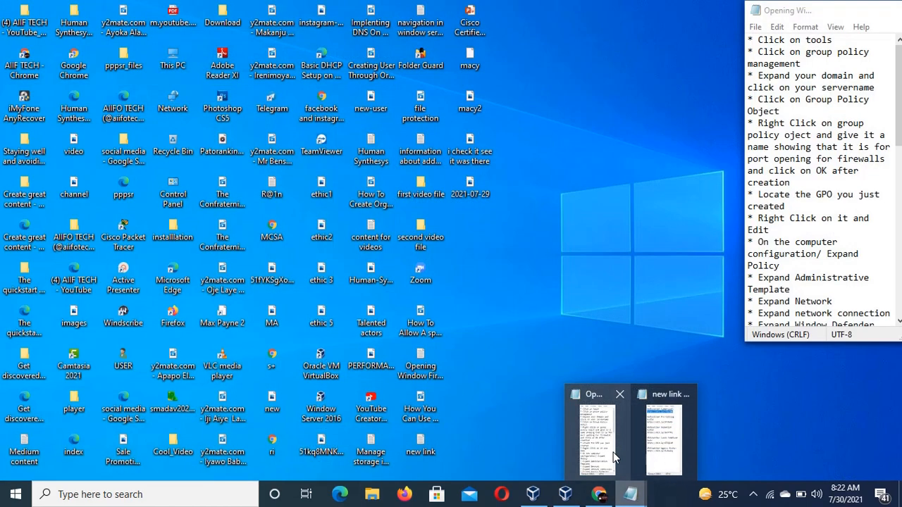
click(613, 458)
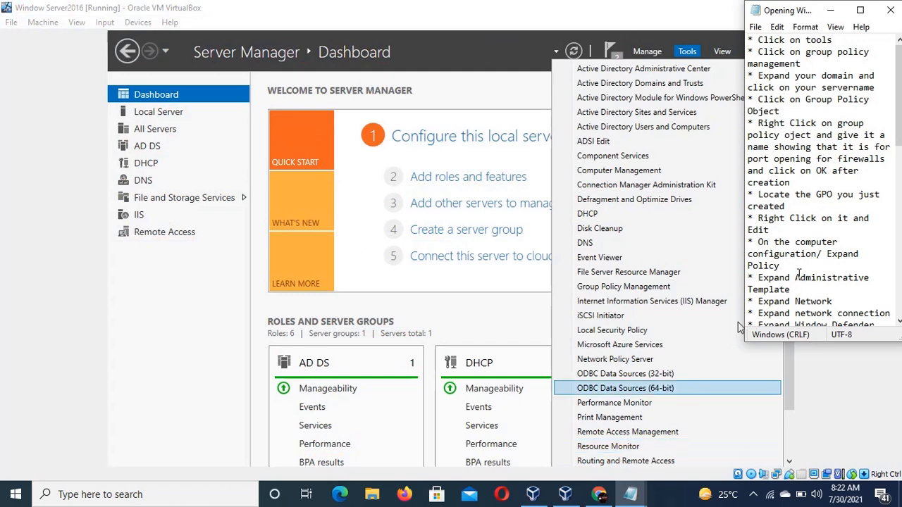
drag(801, 16, 239, 81)
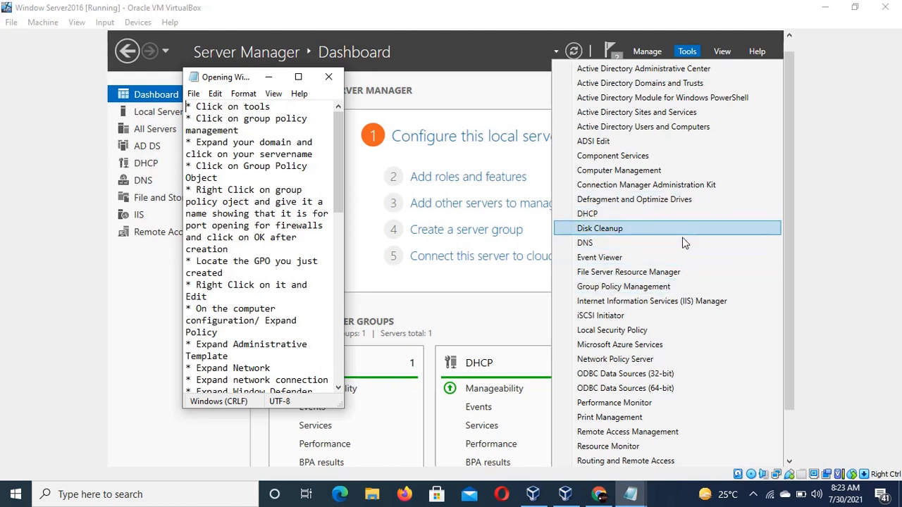
click(673, 286)
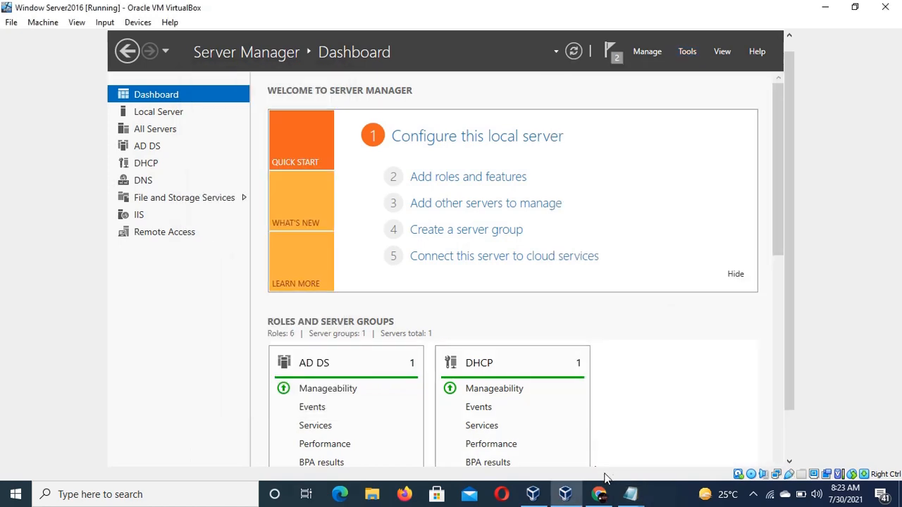
Review the instruction notes and bring the Group Policy Management window back to the front.
mouse_move(631, 497)
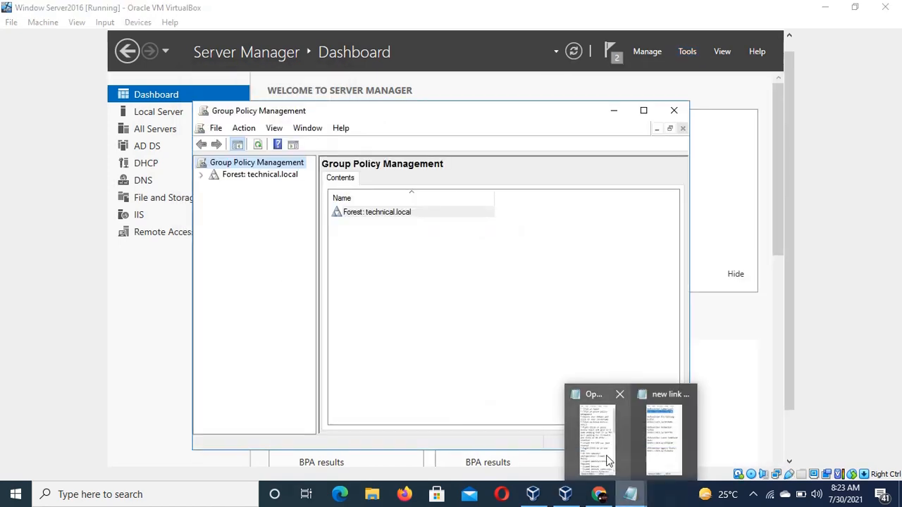
click(598, 445)
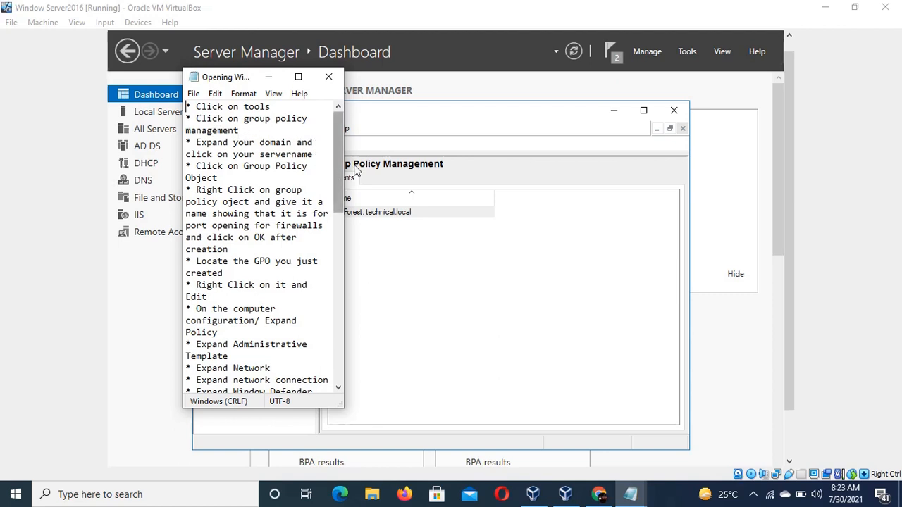
click(683, 52)
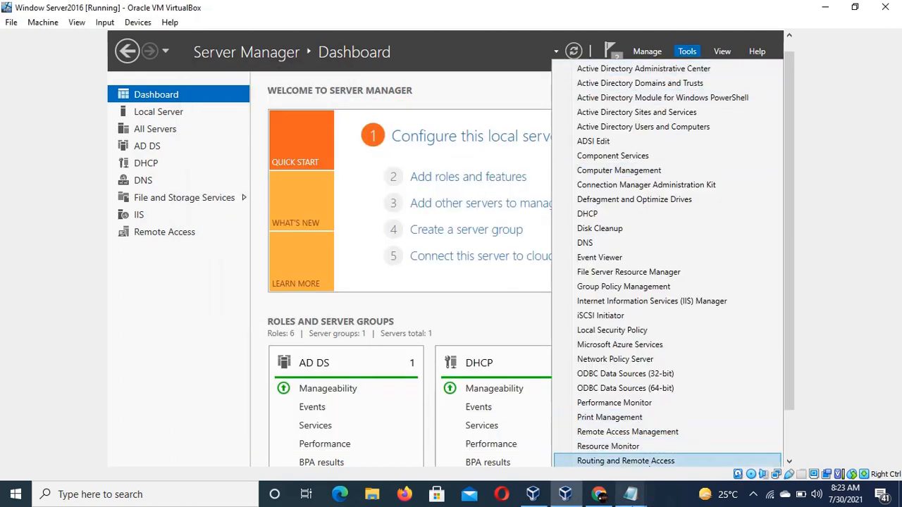
click(604, 495)
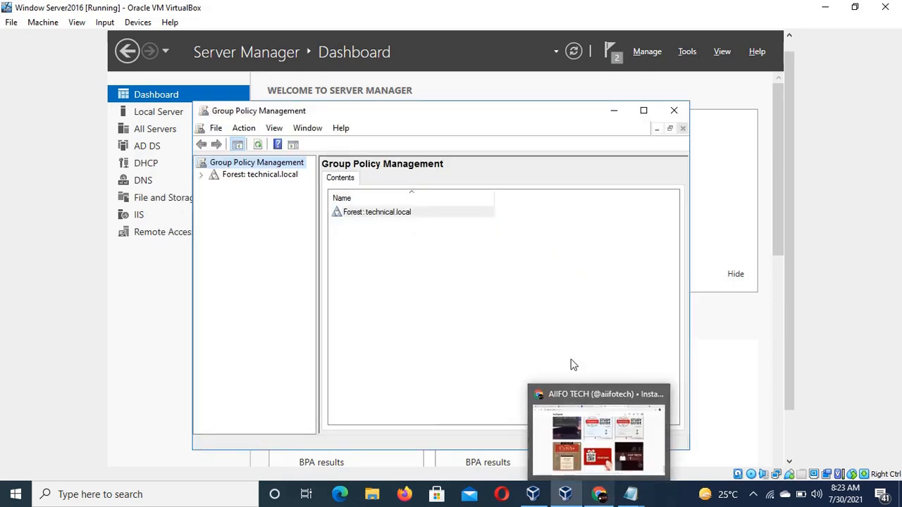
Maximize the Group Policy Management console and expand the technical.local forest.
click(643, 111)
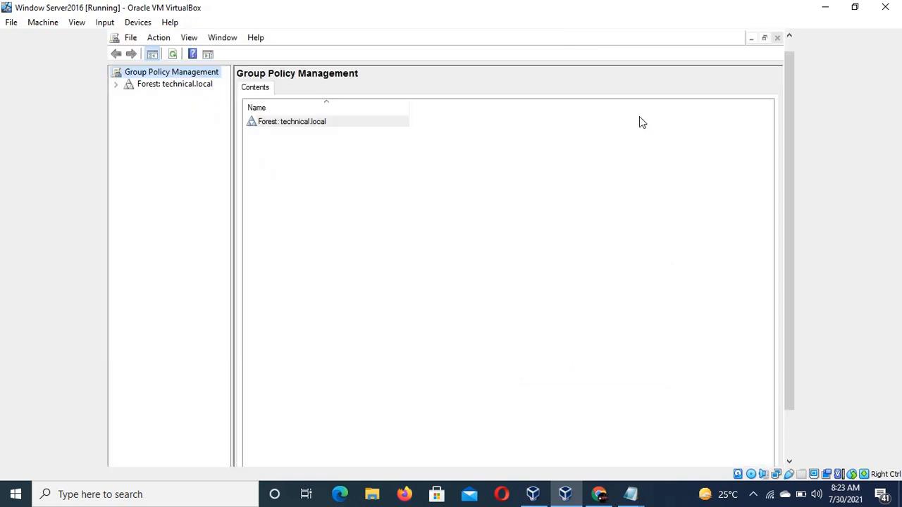
click(159, 83)
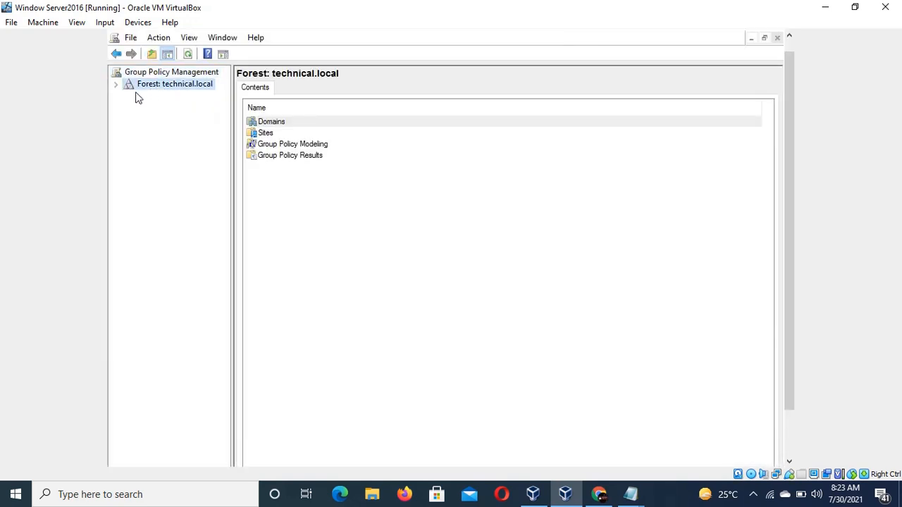
click(115, 86)
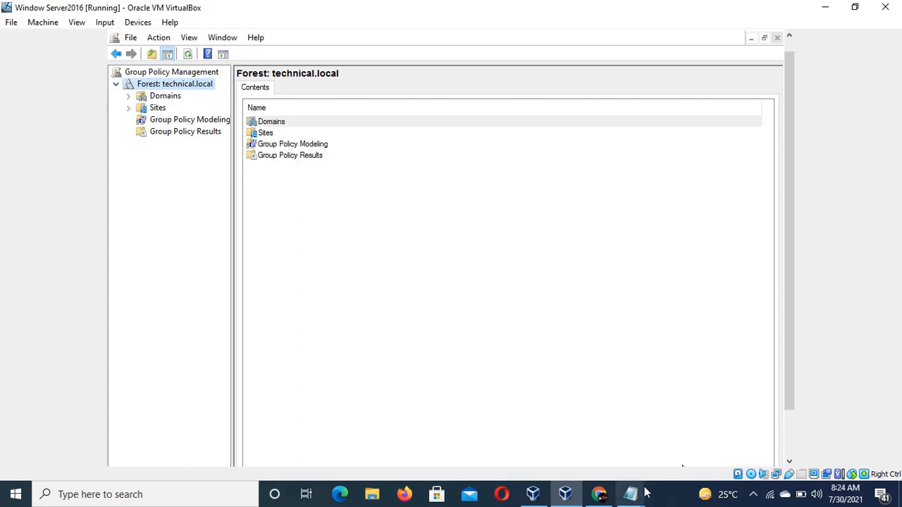
Bring the instruction notes back up and move them beside the console.
mouse_move(638, 494)
click(600, 443)
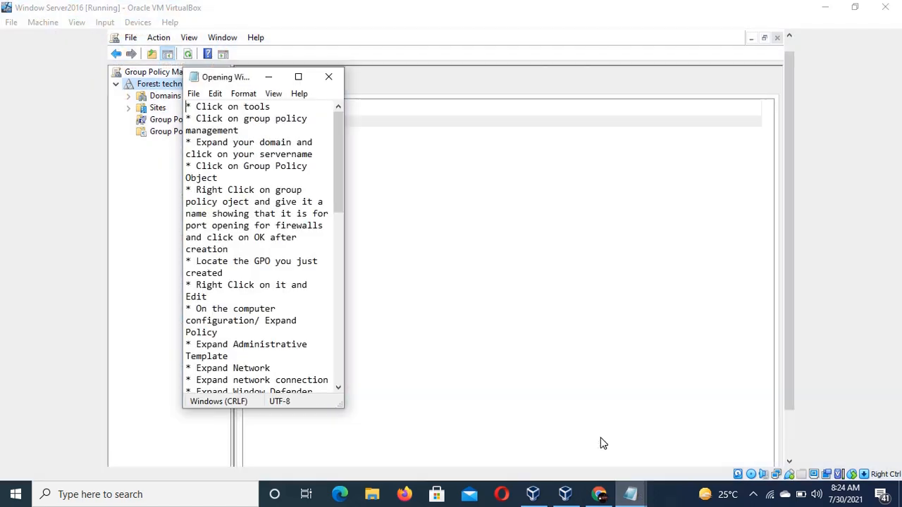
drag(266, 153, 254, 123)
click(269, 175)
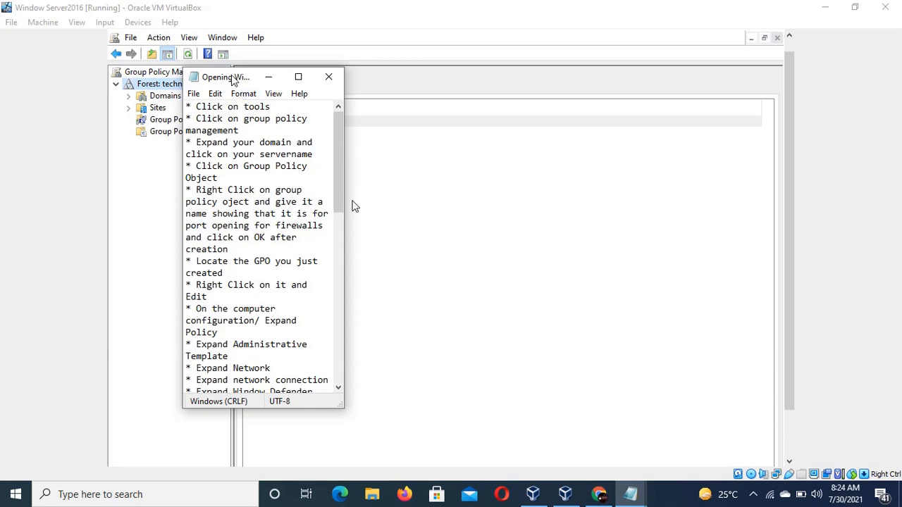
drag(233, 81, 559, 45)
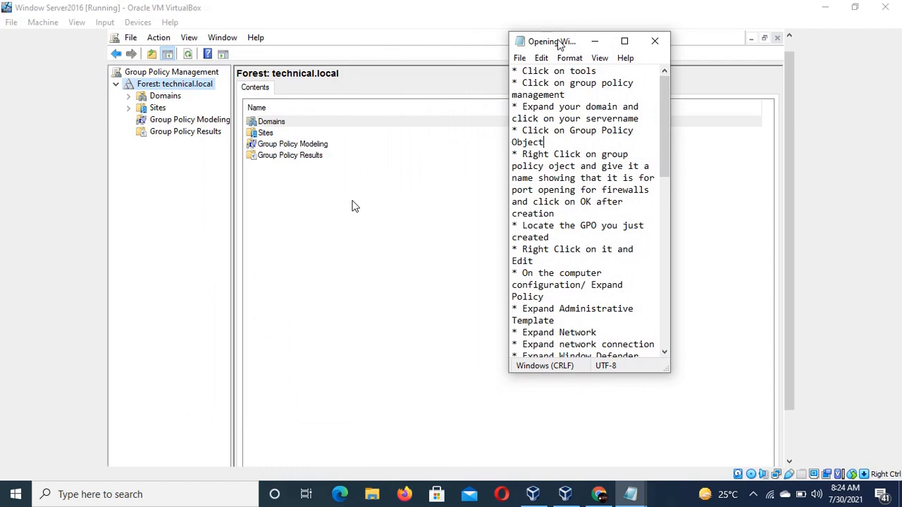
Expand Domains and select the technical.local domain.
click(130, 104)
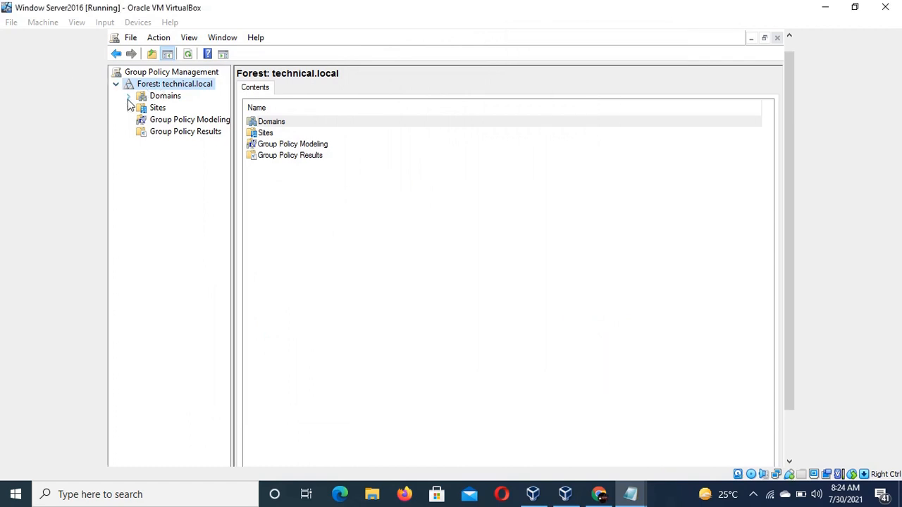
click(129, 99)
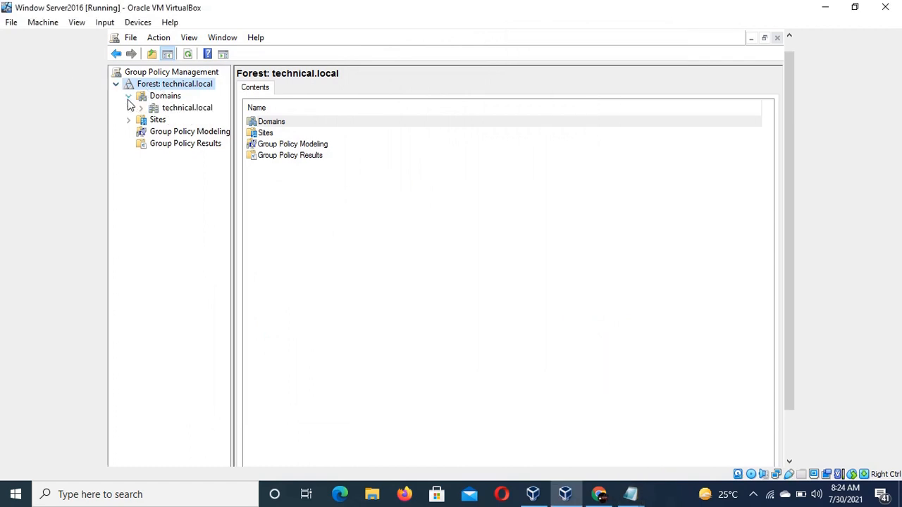
click(166, 107)
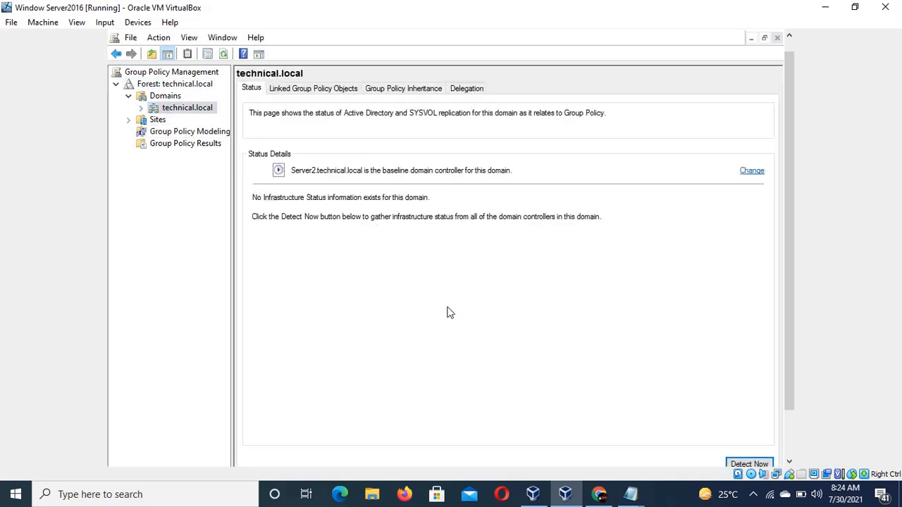
Switch to the instruction notes and highlight the suggested naming text about opening for firewalls.
click(632, 493)
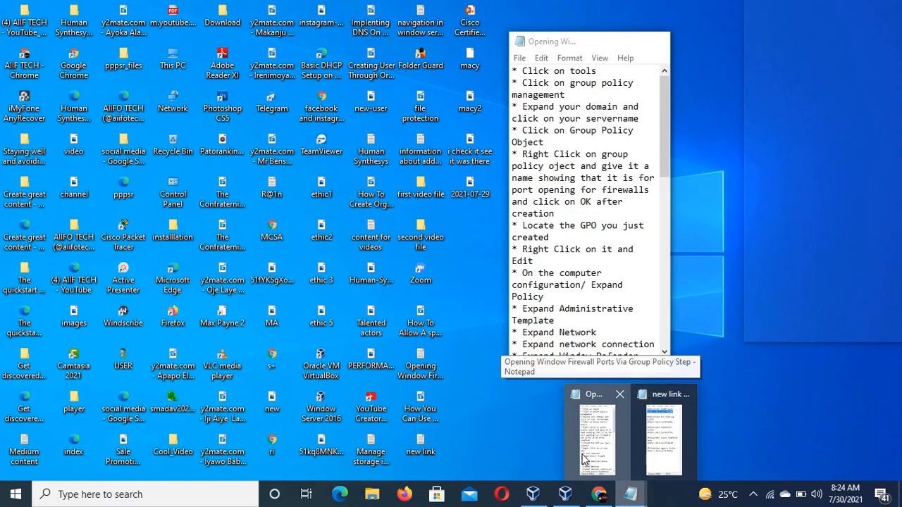
click(585, 459)
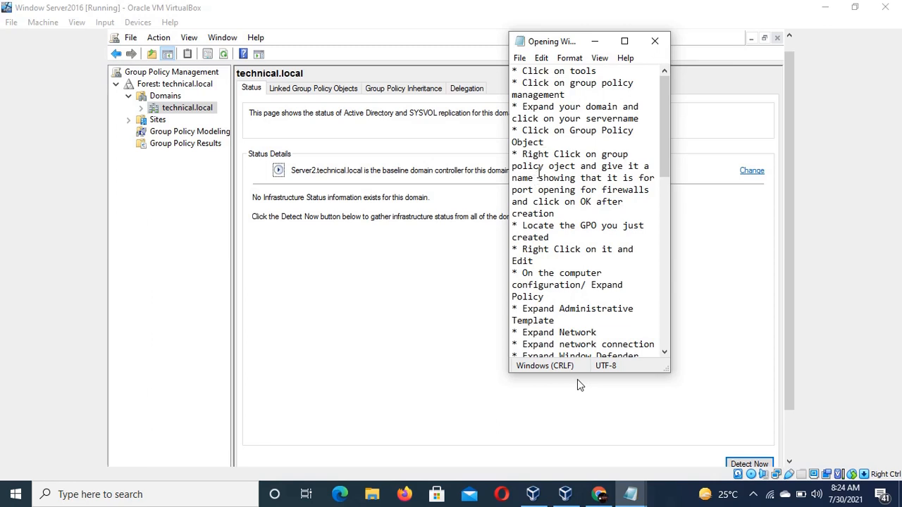
click(560, 145)
drag(538, 190, 646, 190)
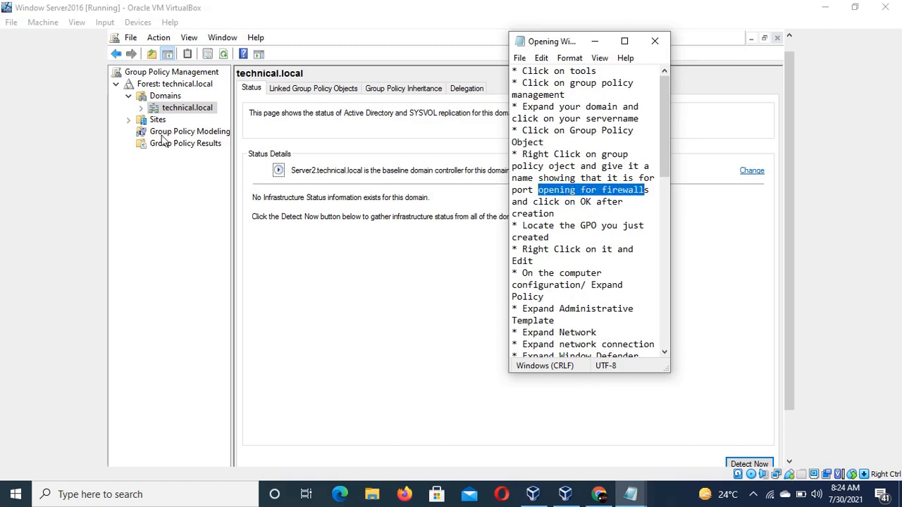
Browse the context menus of the domain, Group Policy Modeling and Group Policy Results nodes.
click(163, 113)
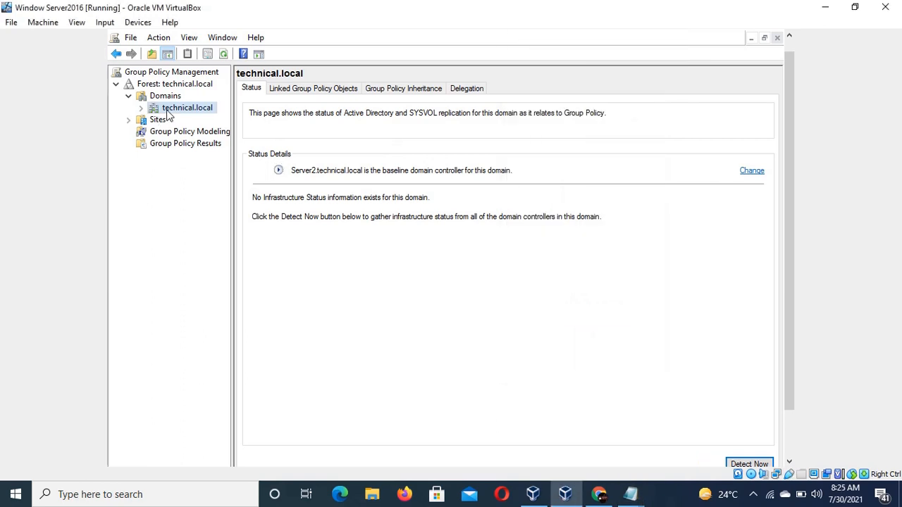
right_click(168, 111)
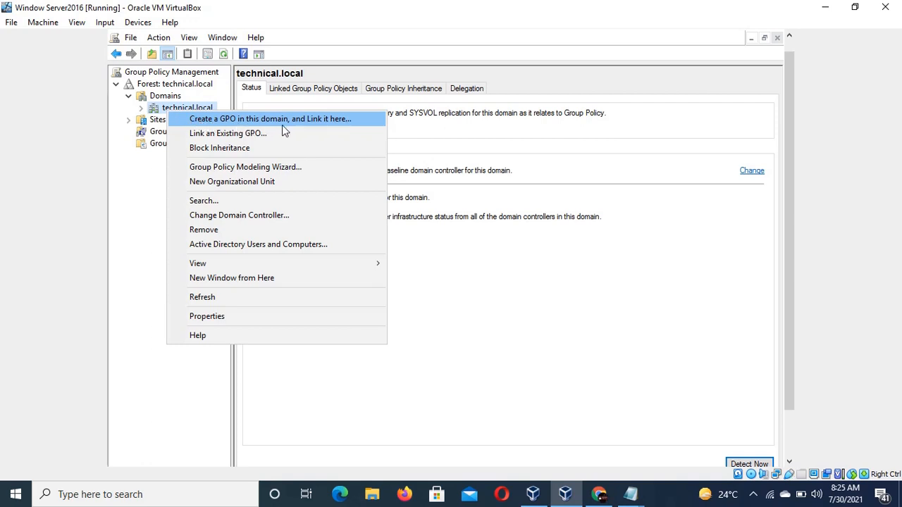
click(155, 109)
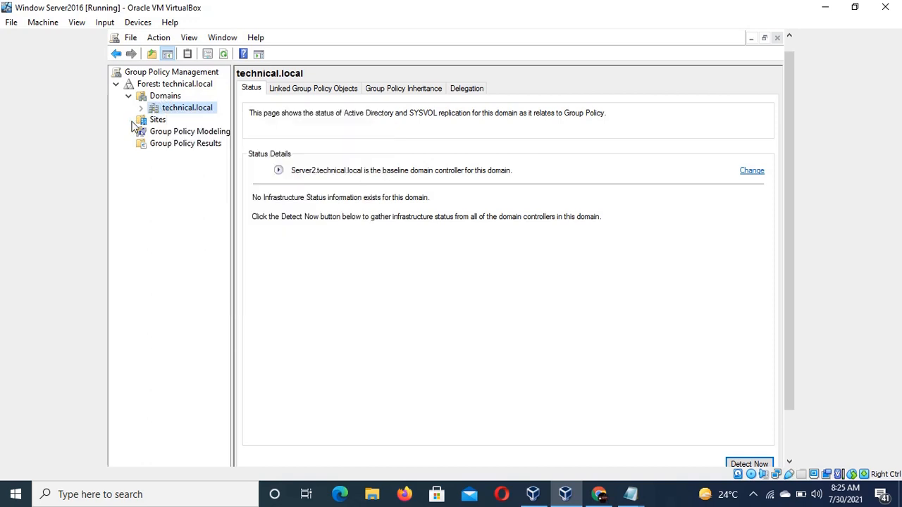
click(176, 133)
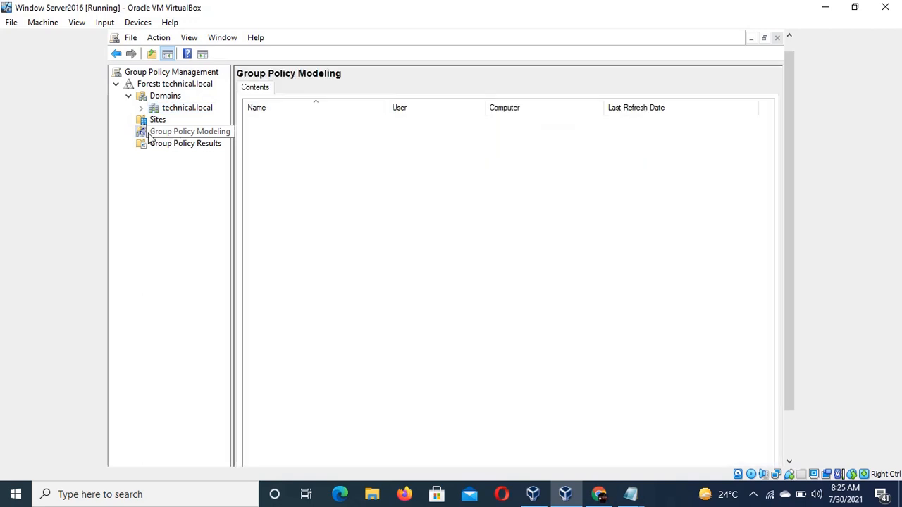
right_click(186, 136)
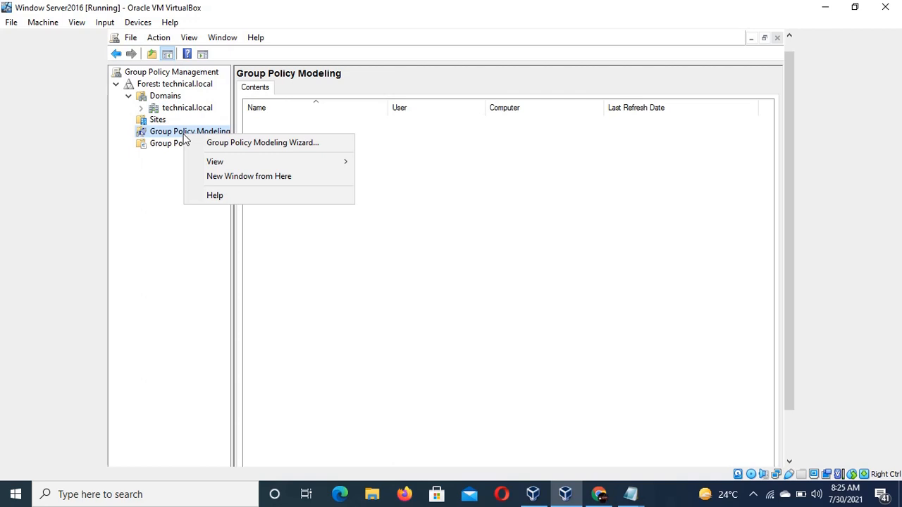
click(166, 146)
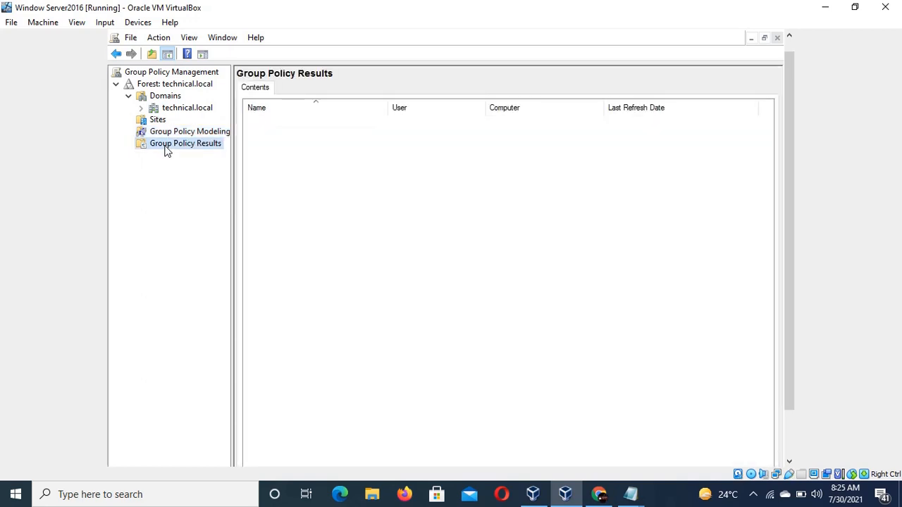
right_click(174, 150)
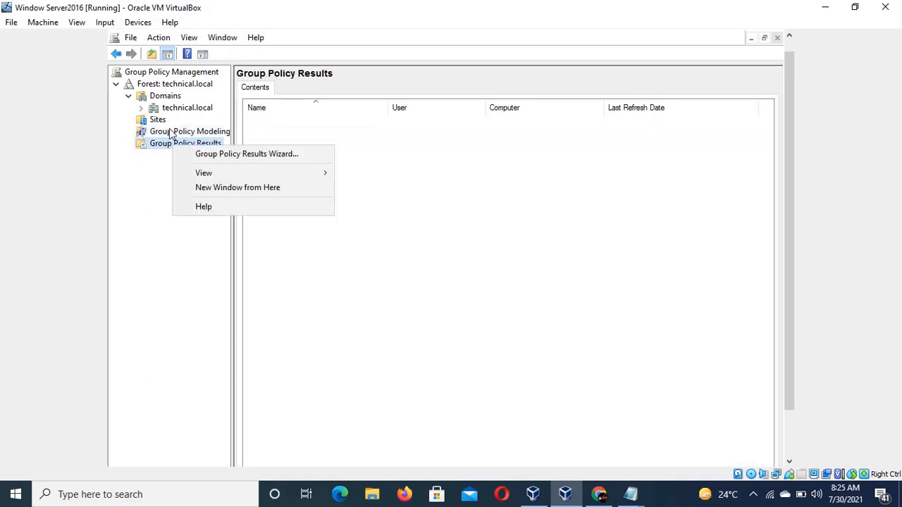
click(182, 113)
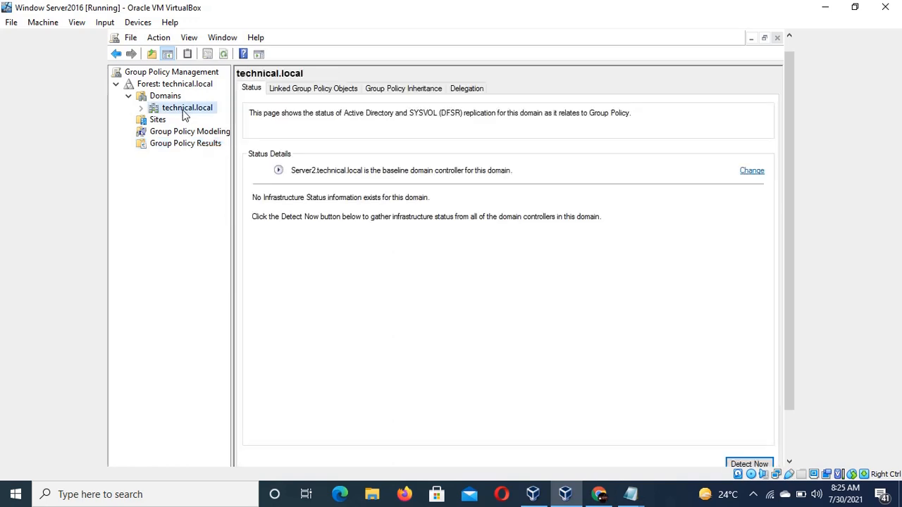
Create a GPO in the technical.local domain linked there, named "Opening TCP to pass through the firewall".
right_click(182, 111)
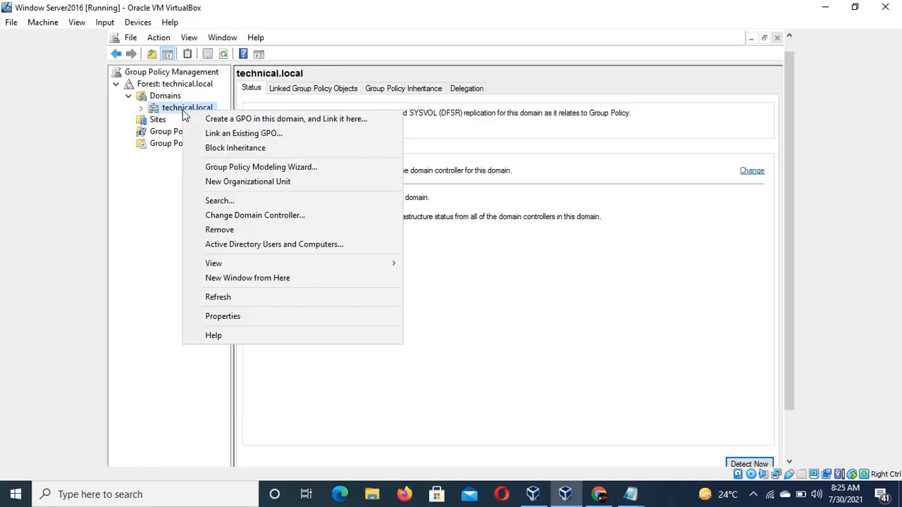
click(257, 123)
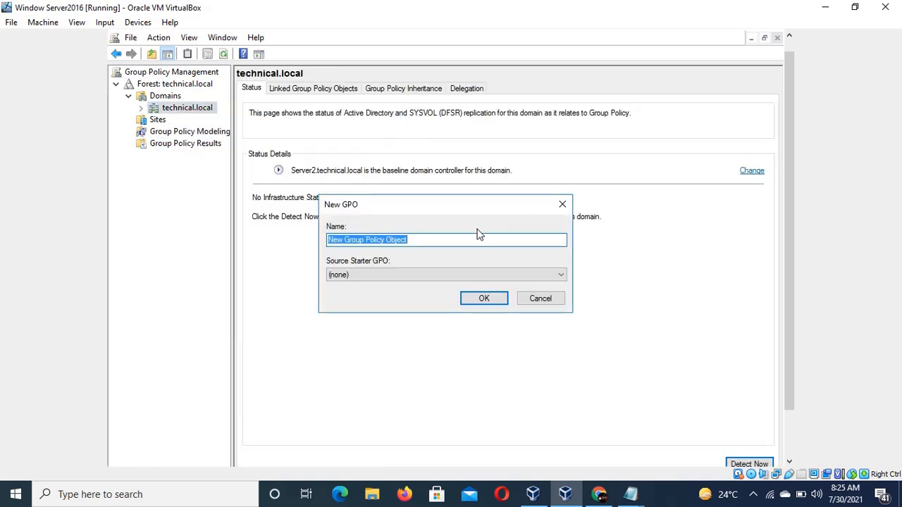
key(BackSpace)
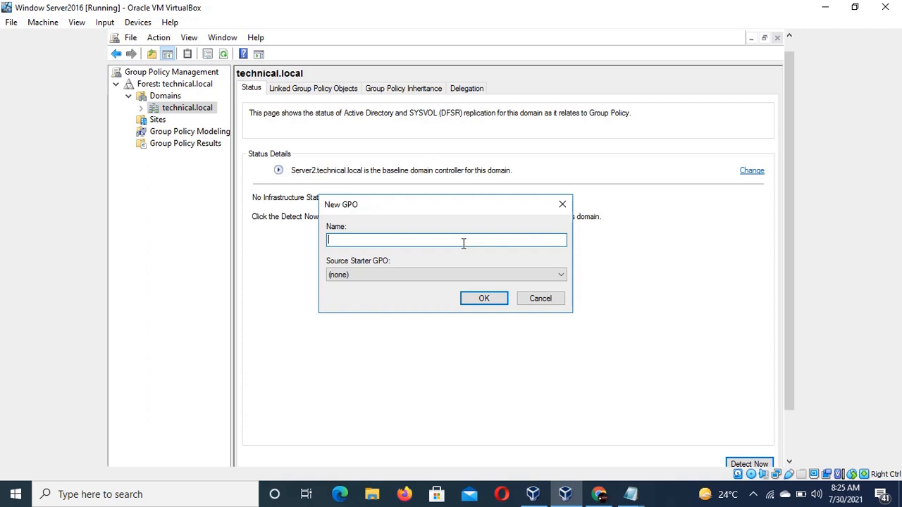
text(Opening )
text(TCP Port throu)
key(BackSpace)
key(BackSpace)
key(BackSpace)
text(gh)
key(BackSpace)
key(BackSpace)
key(BackSpace)
key(BackSpace)
key(BackSpace)
key(BackSpace)
key(BackSpace)
key(BackSpace)
key(BackSpace)
key(BackSpace)
key(BackSpace)
key(BackSpace)
text(ugh the f)
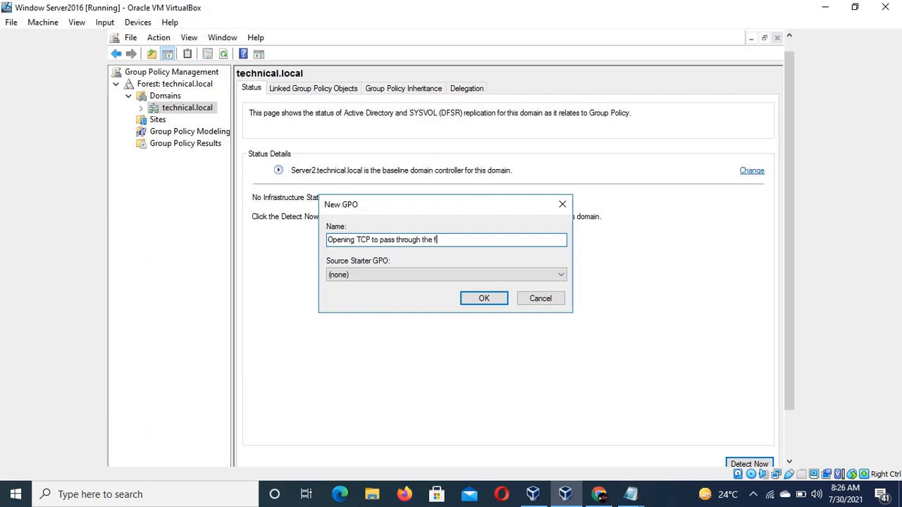
text(irewall)
Compare the name with the instruction notes and confirm creating the new GPO.
click(633, 498)
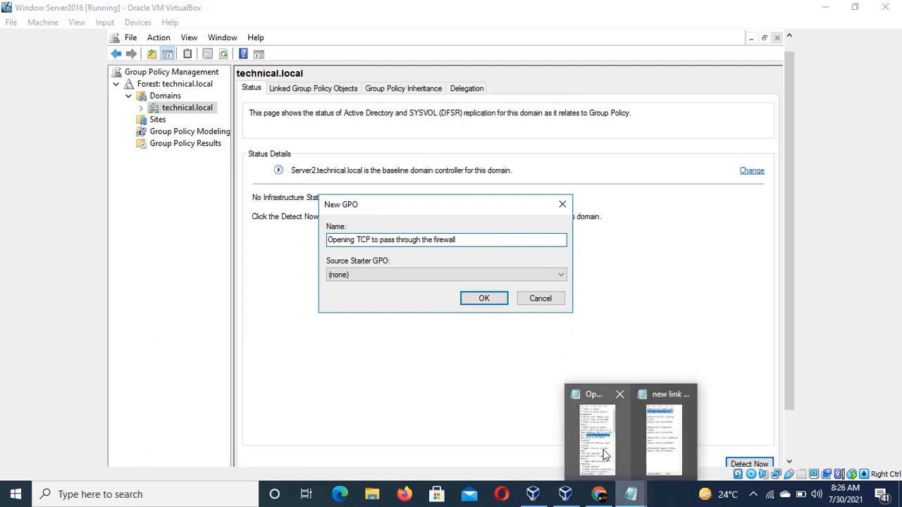
click(603, 455)
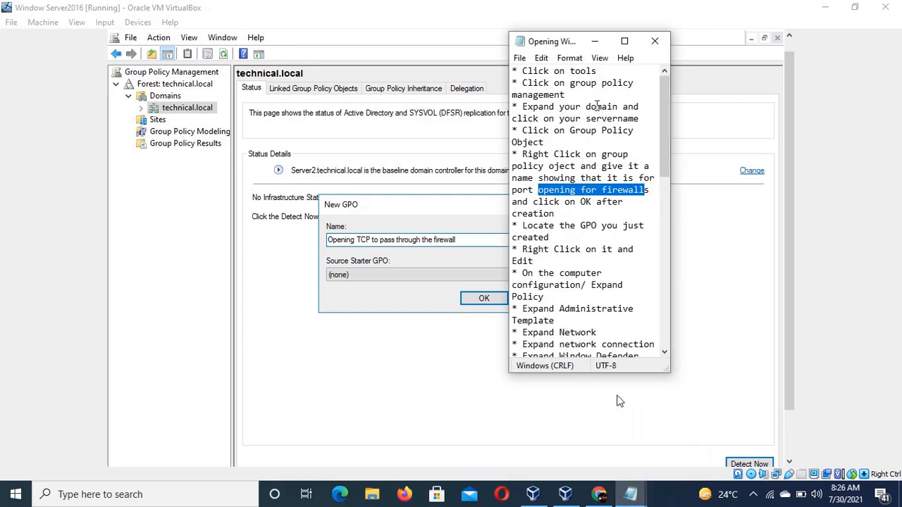
drag(570, 41, 668, 58)
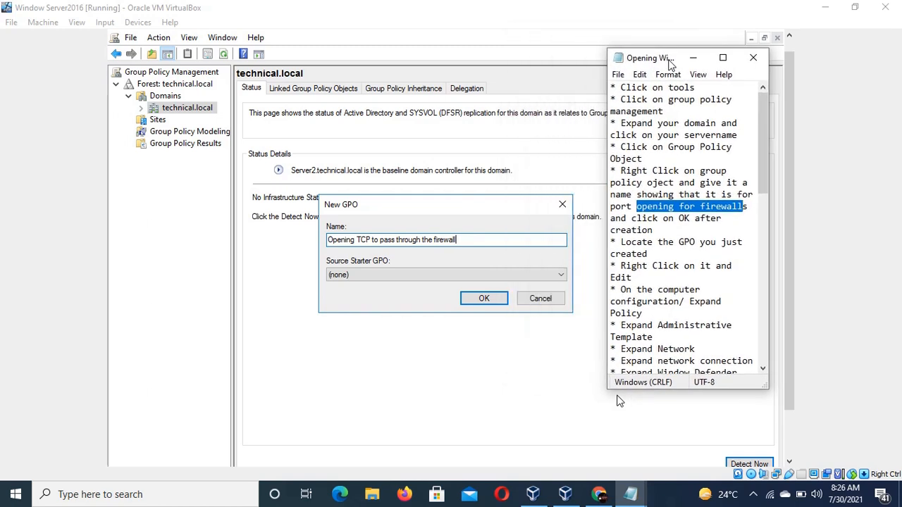
click(484, 299)
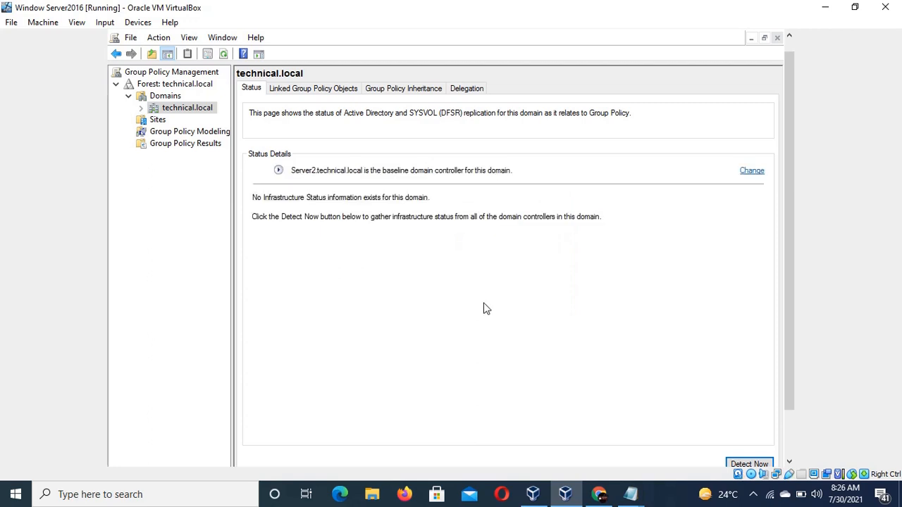
Expand technical.local, widen the tree pane, and select the new Opening TCP GPO link, dismissing the notice.
click(141, 109)
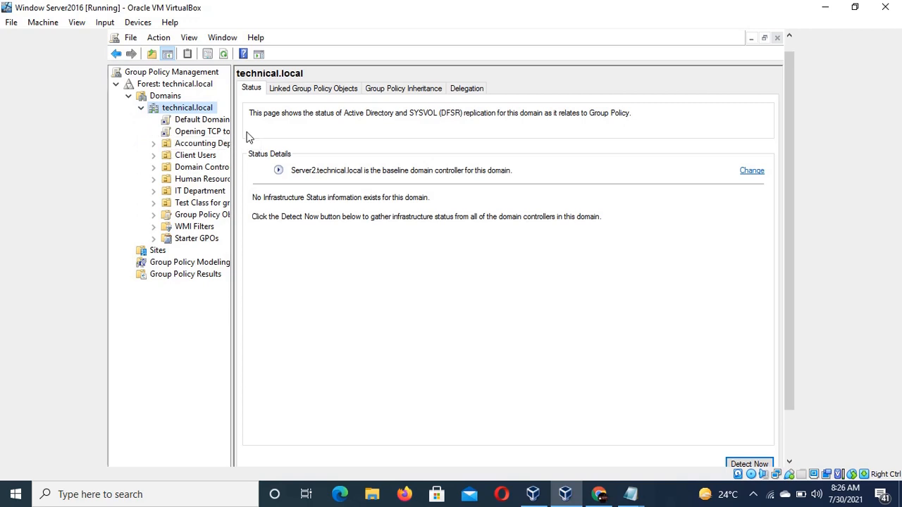
drag(234, 132, 362, 116)
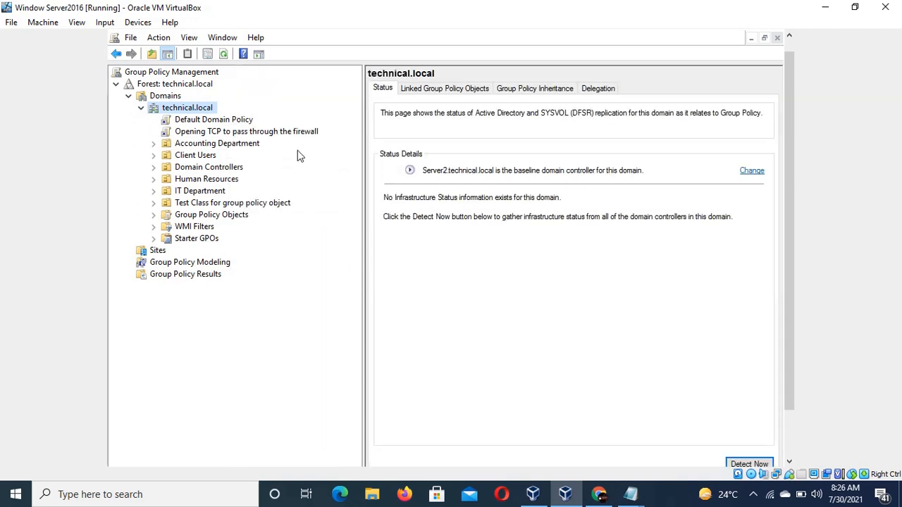
click(244, 132)
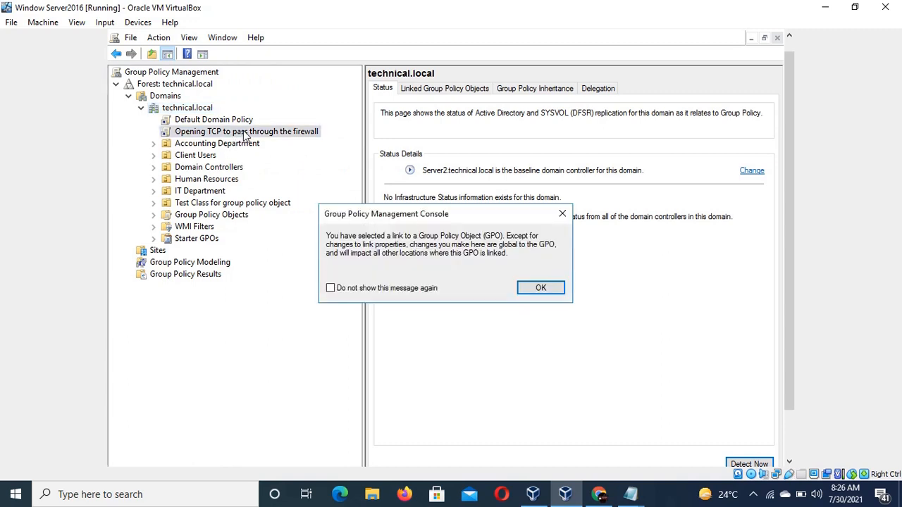
click(560, 216)
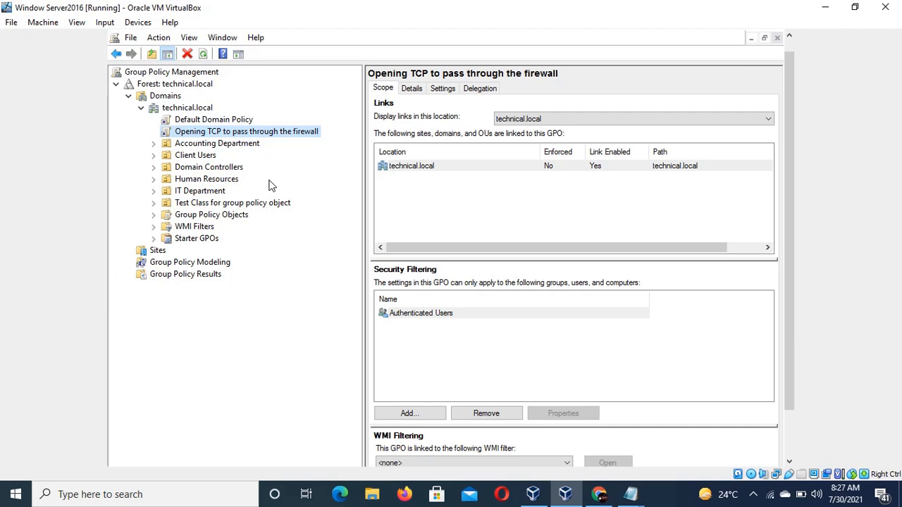
Create a new GPO under Group Policy Objects named "configuring TCP port using group policy object".
click(223, 219)
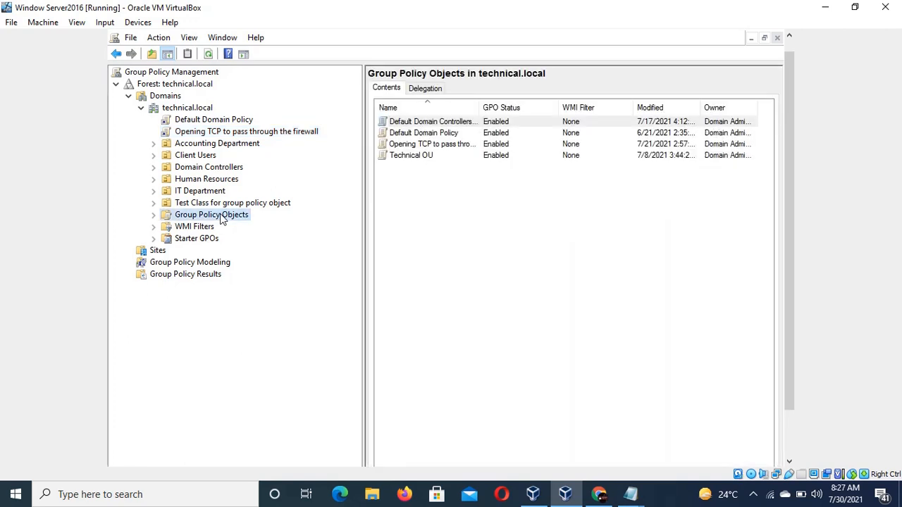
right_click(223, 218)
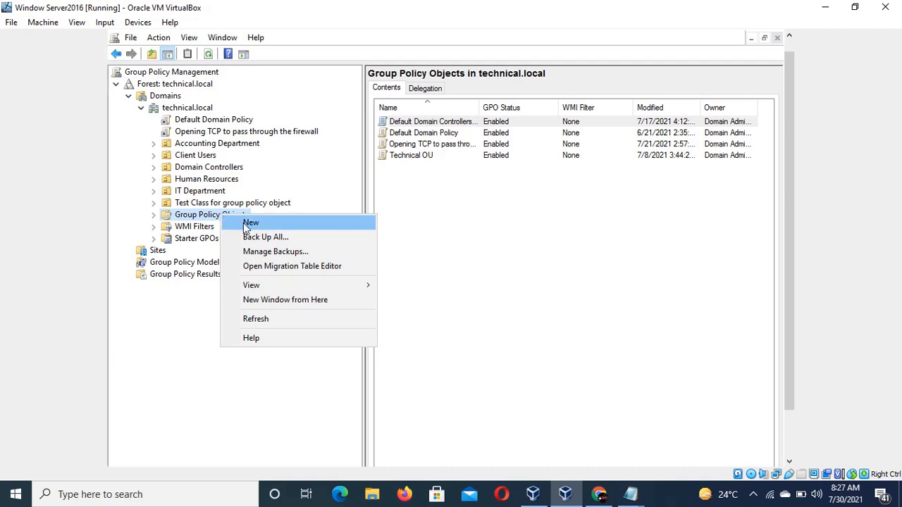
click(250, 223)
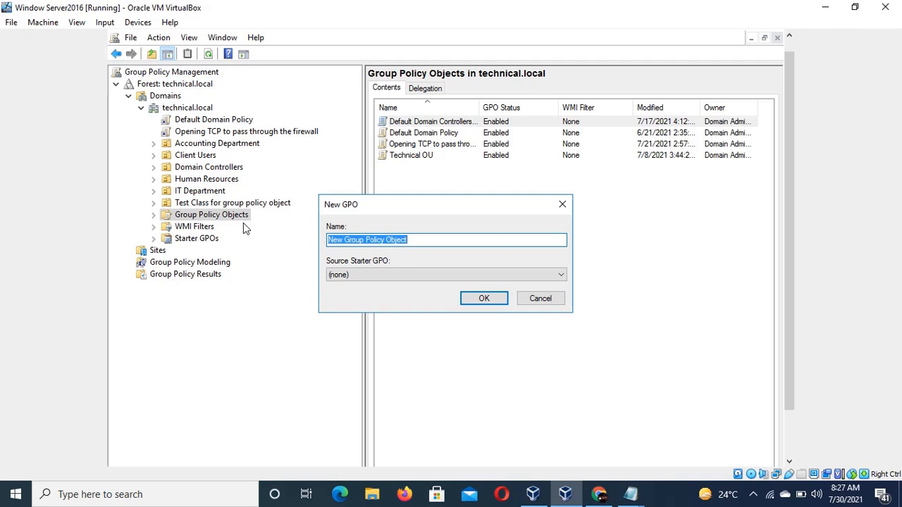
text(conf)
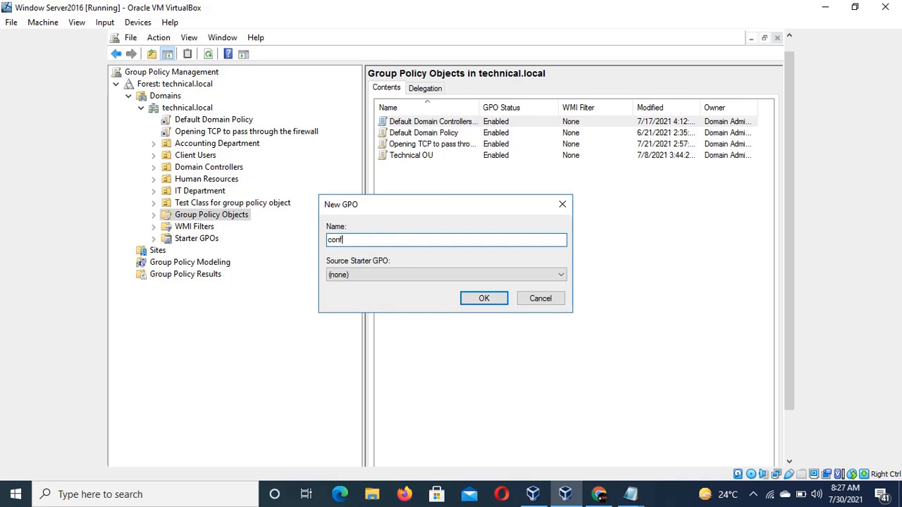
text(iguring TCP port using grou)
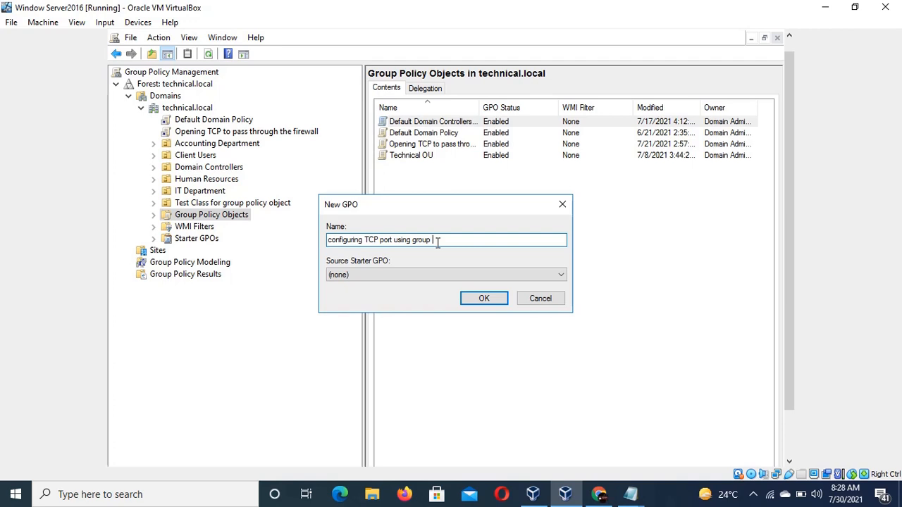
text(policy object)
click(484, 298)
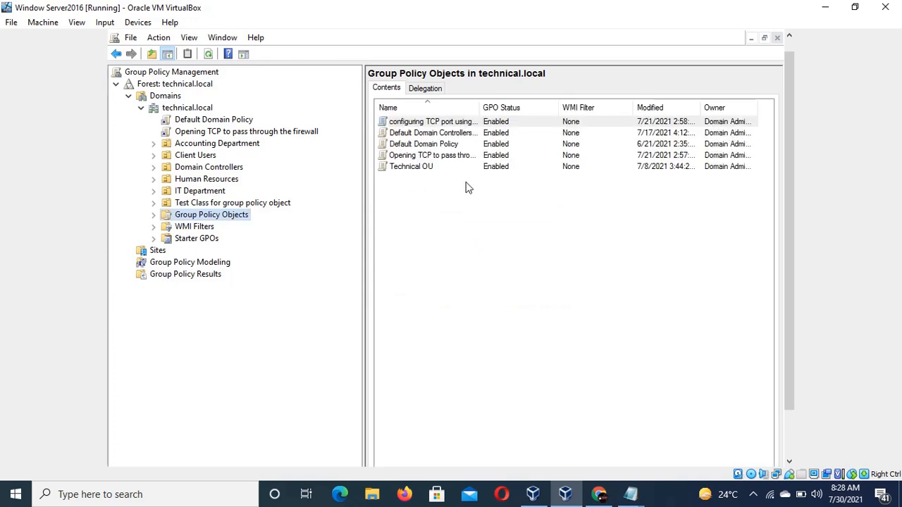
Expand Group Policy Objects in the tree and select the new configuring TCP port GPO.
click(506, 123)
key(F2)
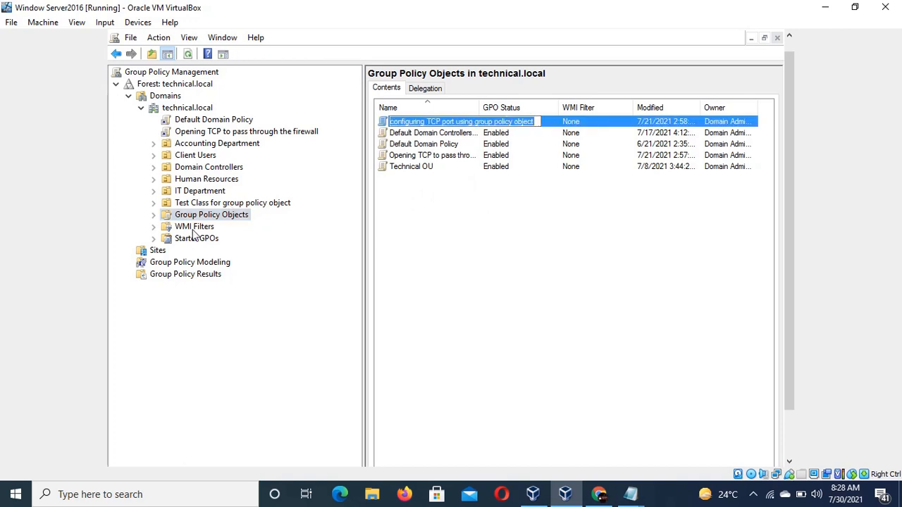
click(154, 215)
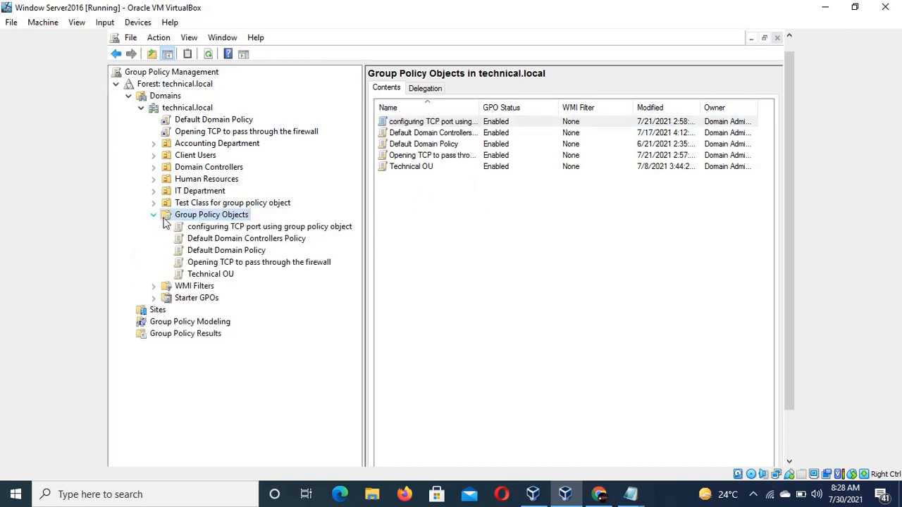
click(255, 229)
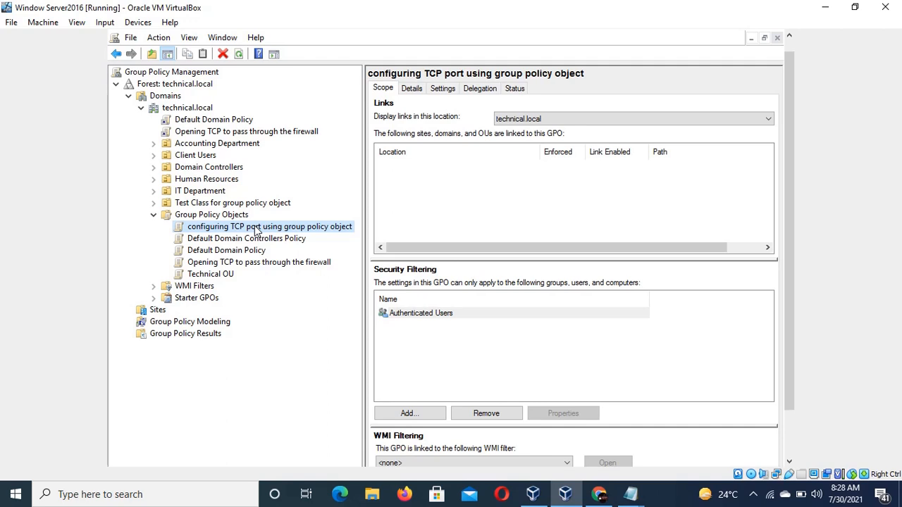
Consult the instruction notes for the next steps on the new GPO.
right_click(255, 231)
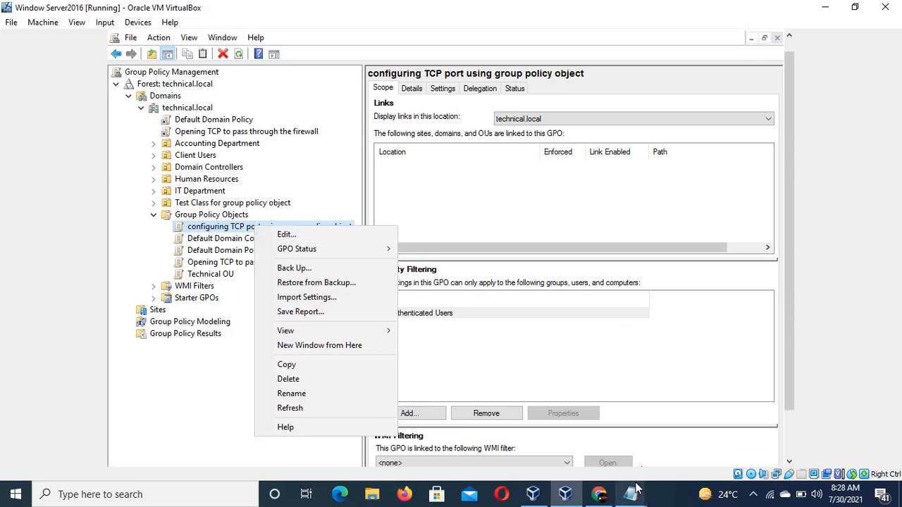
mouse_move(637, 490)
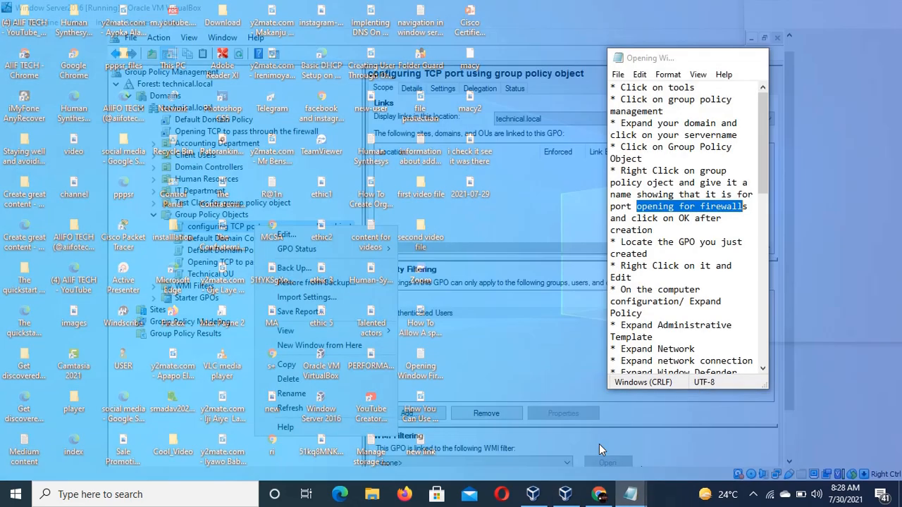
click(599, 444)
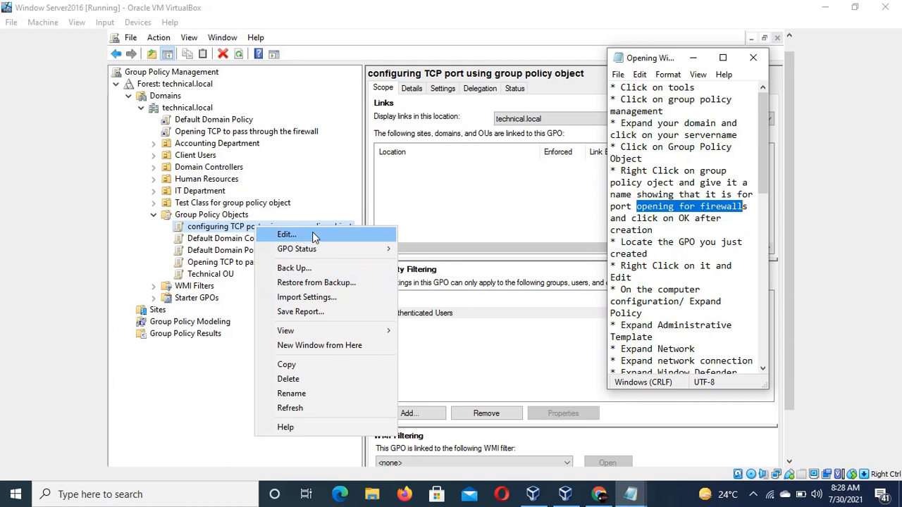
click(314, 198)
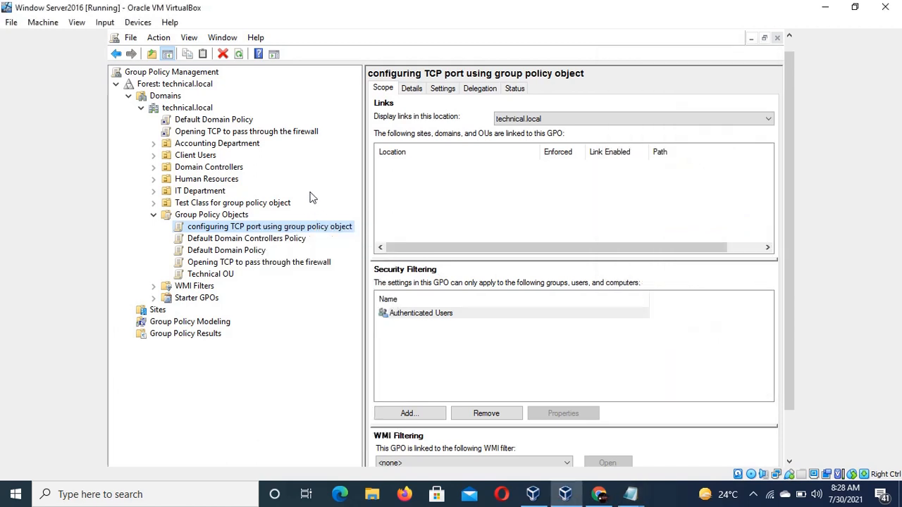
Open the configuring TCP port GPO for editing in the Group Policy Management Editor.
click(274, 133)
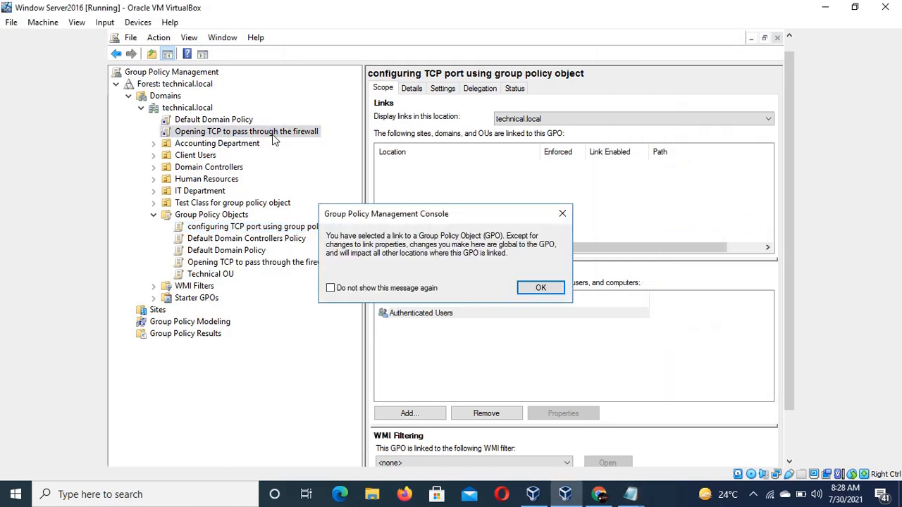
click(562, 214)
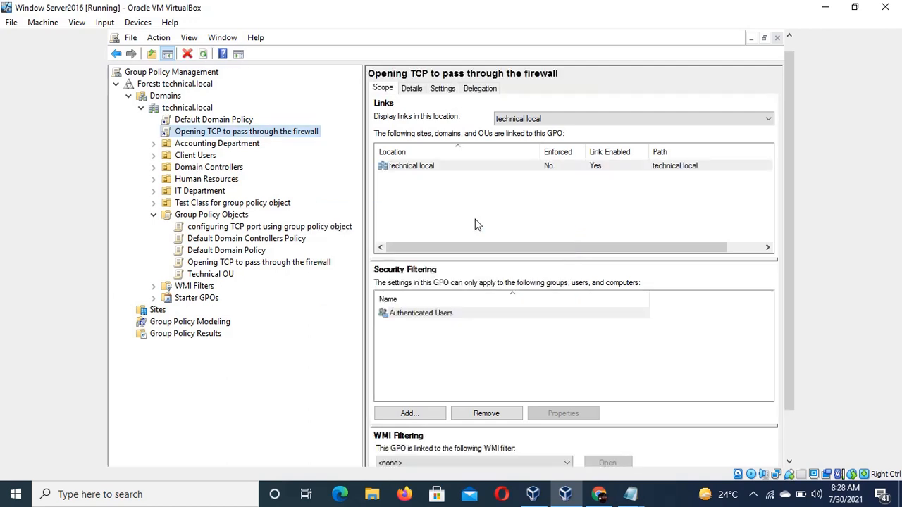
click(303, 229)
right_click(303, 229)
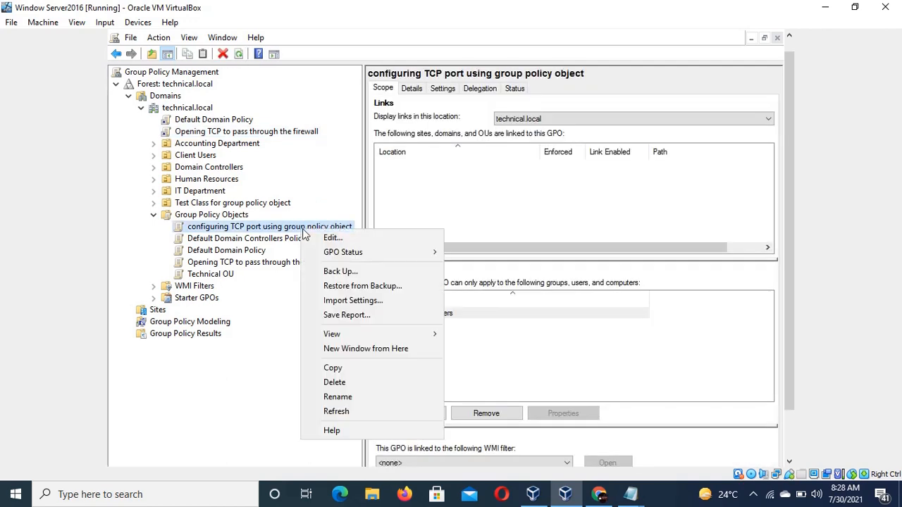
click(345, 238)
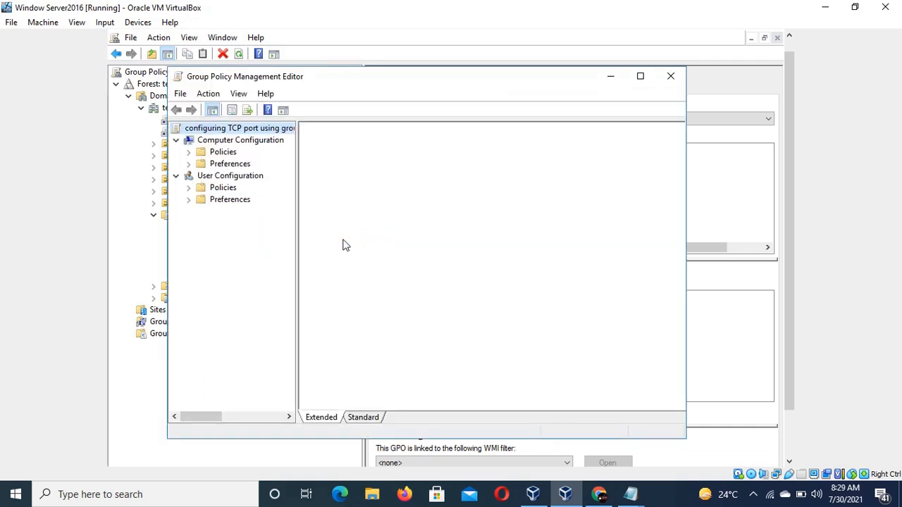
Expand Computer Configuration, Policies and Administrative Templates, checking the instruction notes along the way.
click(253, 143)
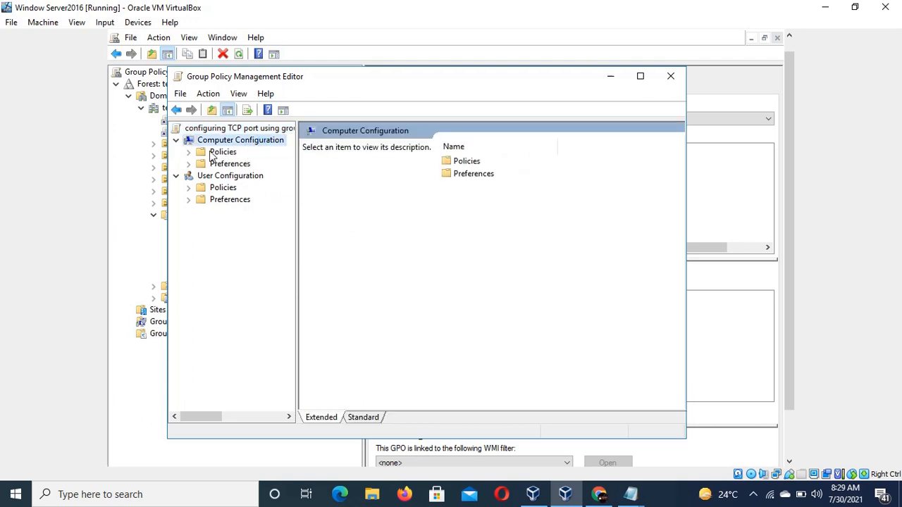
click(188, 152)
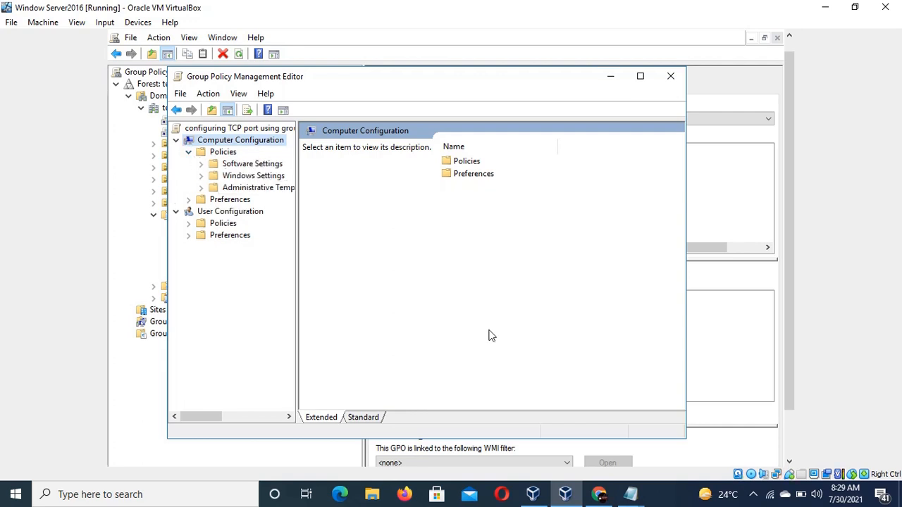
click(632, 497)
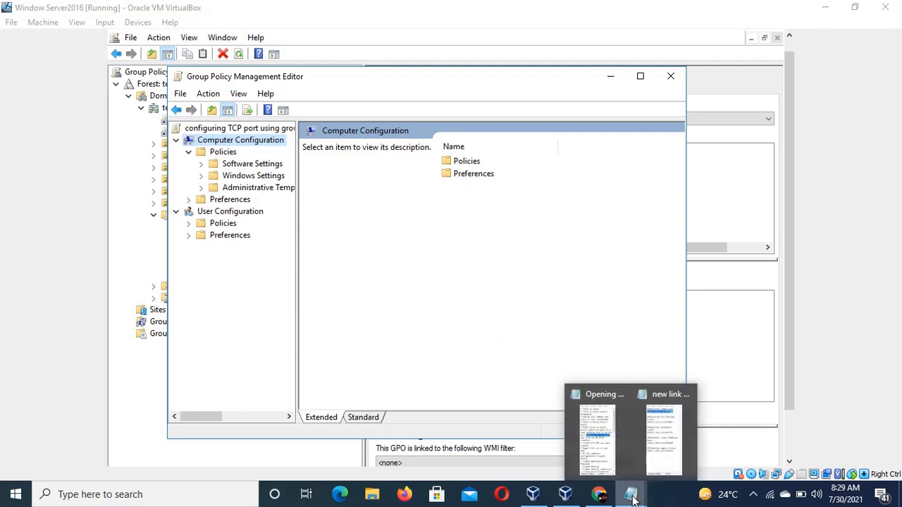
click(597, 456)
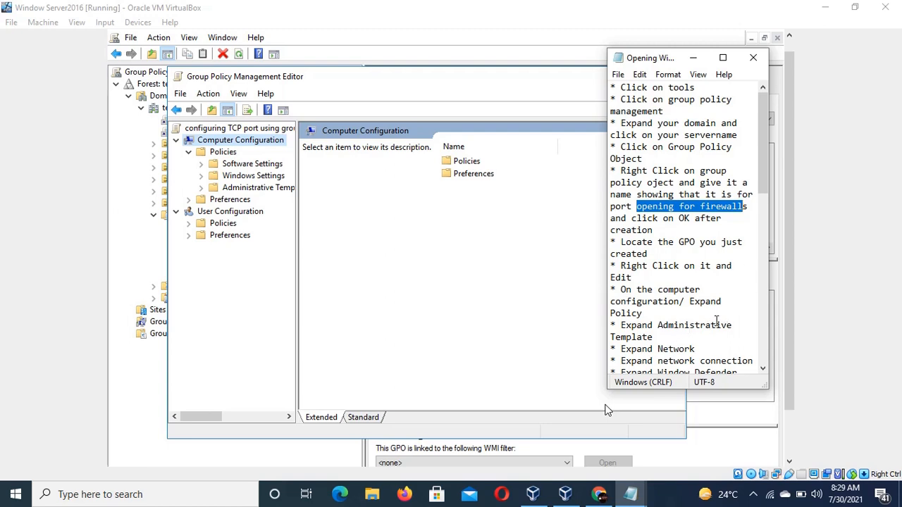
drag(763, 195, 772, 248)
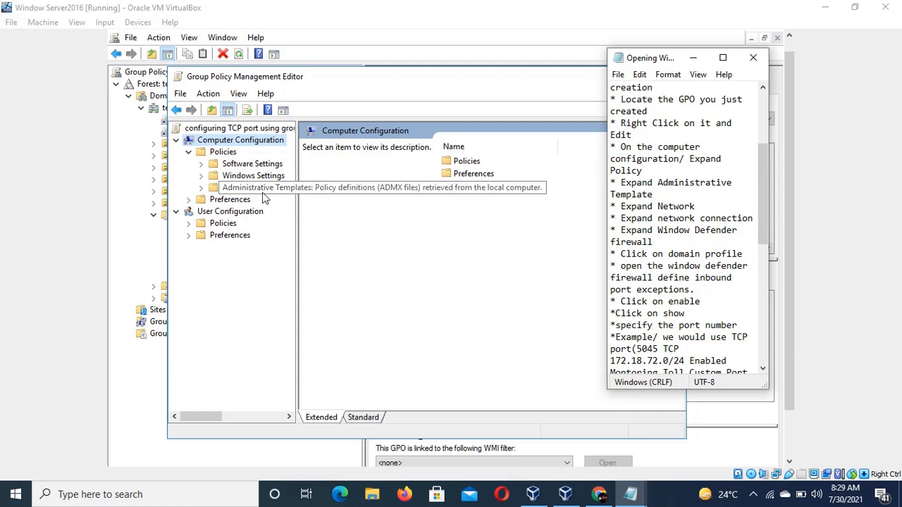
click(201, 188)
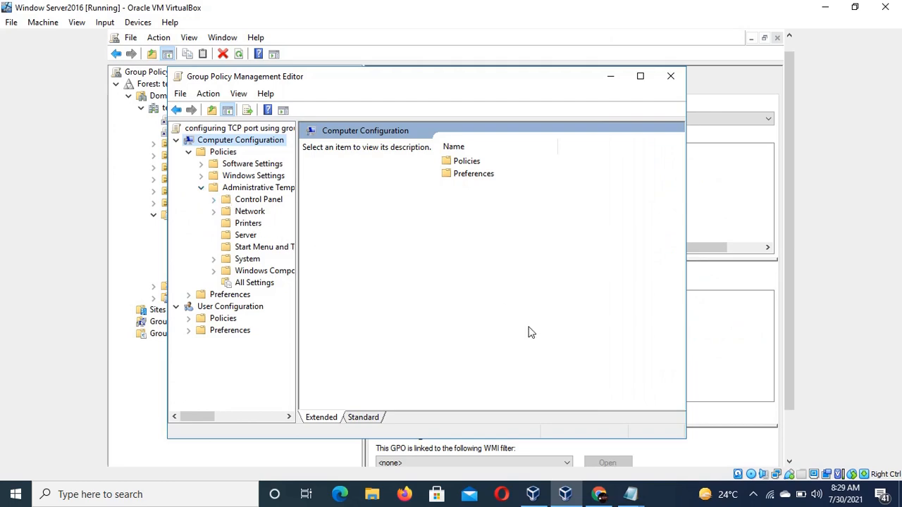
Expand the Network node under Administrative Templates and widen the editor's tree pane.
click(629, 496)
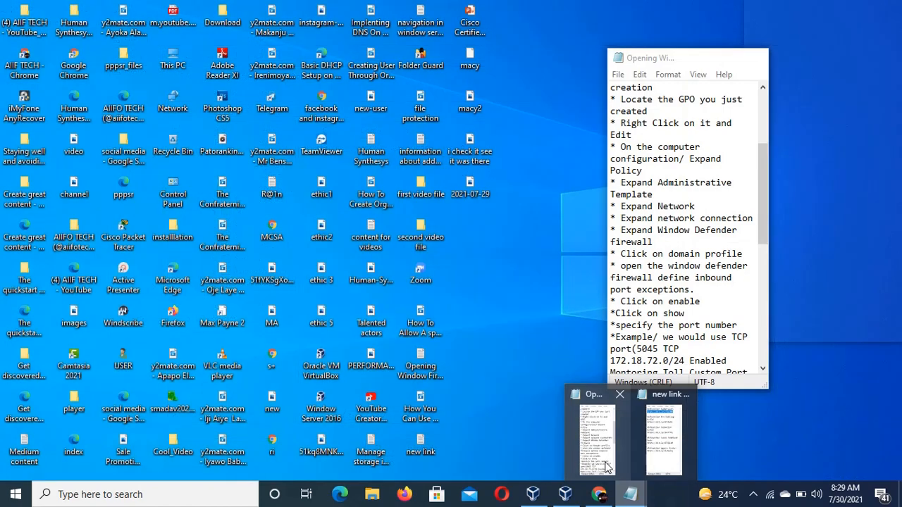
click(604, 463)
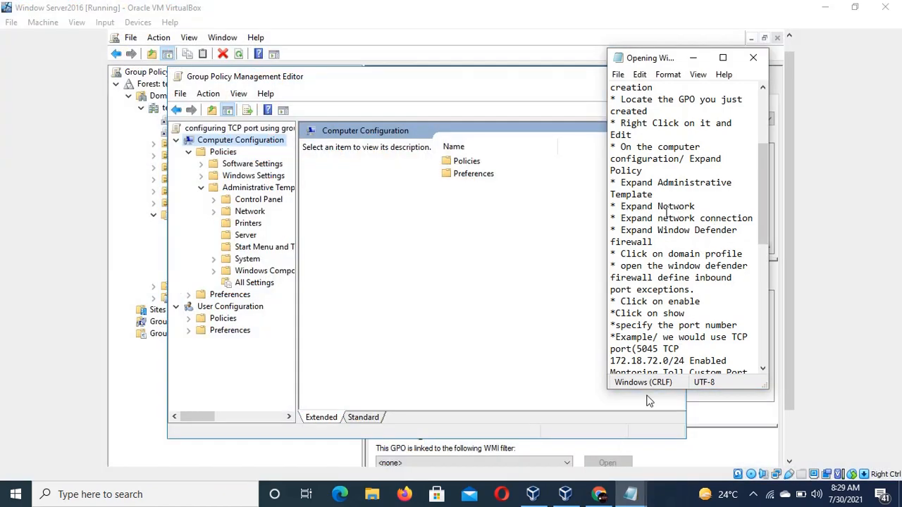
click(214, 212)
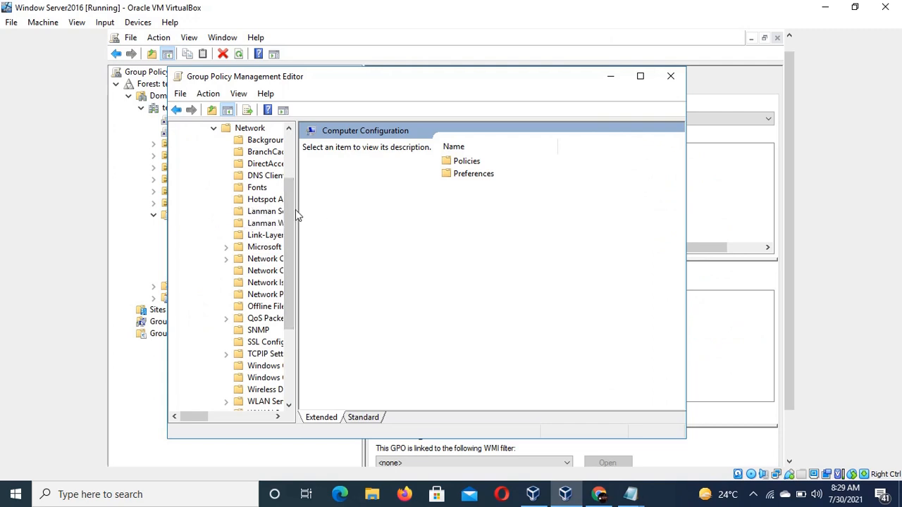
drag(297, 209, 538, 187)
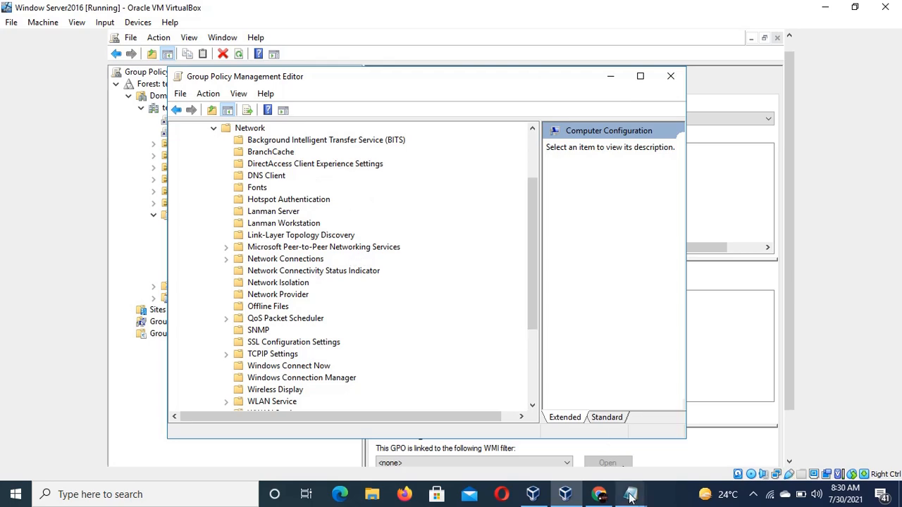
Expand Network Connections and then Windows Firewall, following the instruction notes.
mouse_move(630, 495)
click(594, 453)
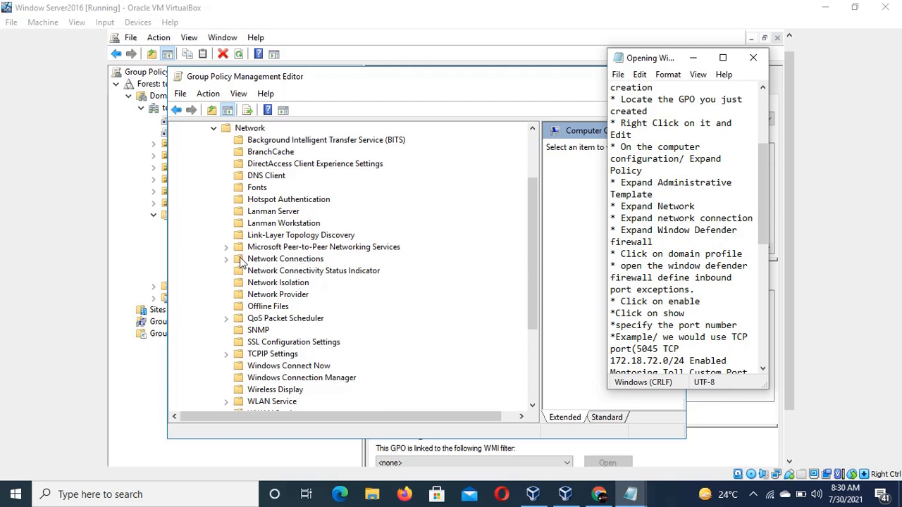
click(229, 259)
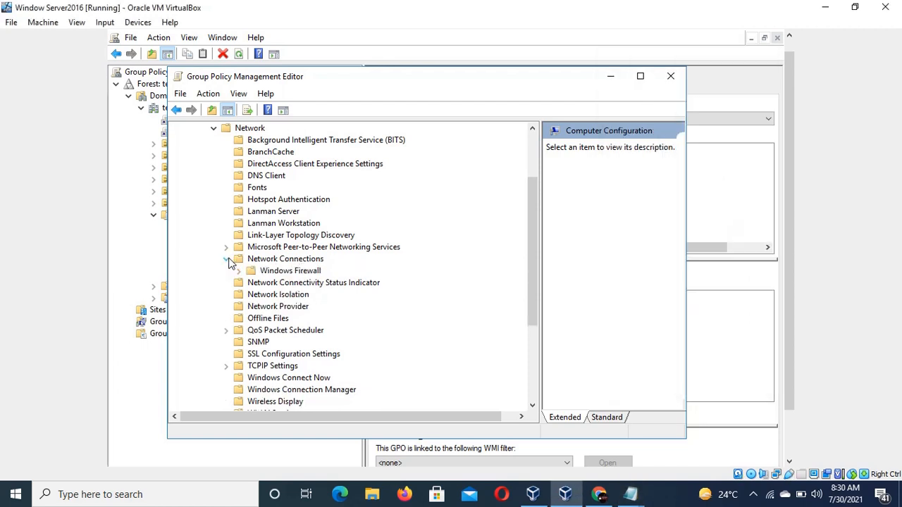
click(241, 272)
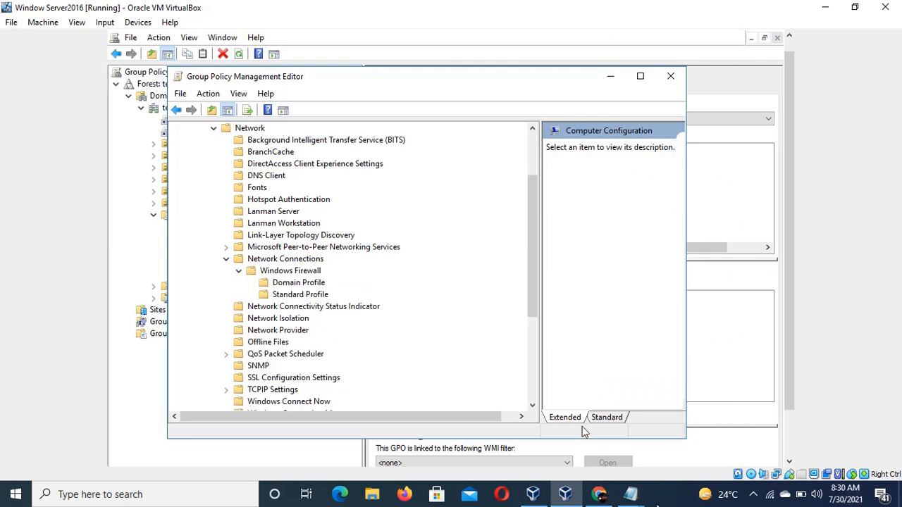
Read further in the notes and select the Domain Profile under Windows Firewall.
mouse_move(631, 494)
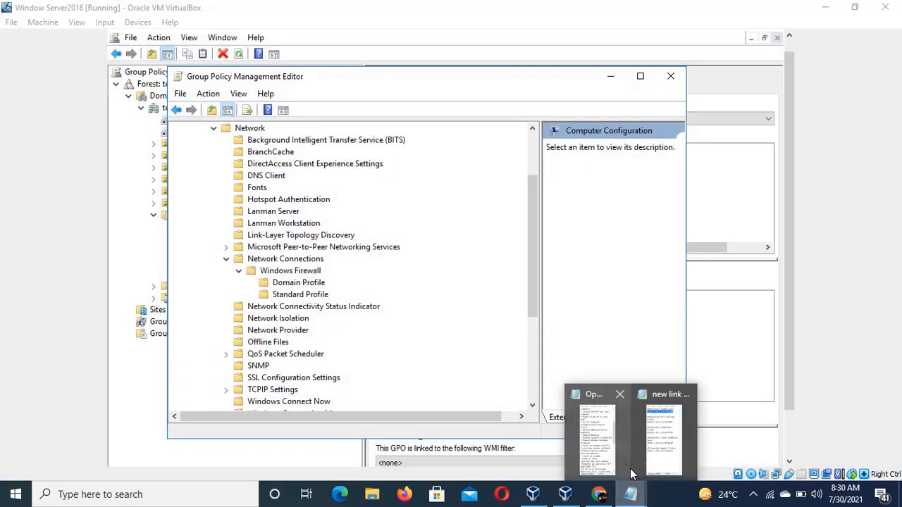
click(607, 449)
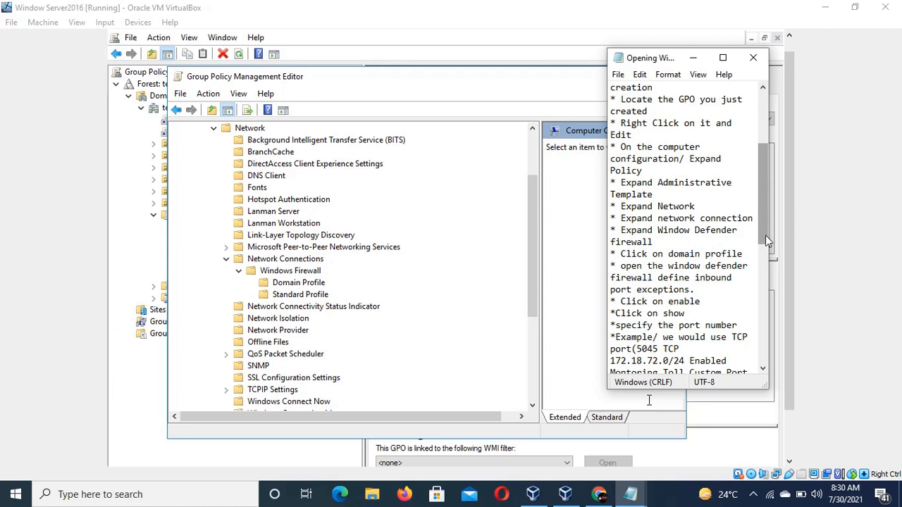
drag(766, 236, 762, 267)
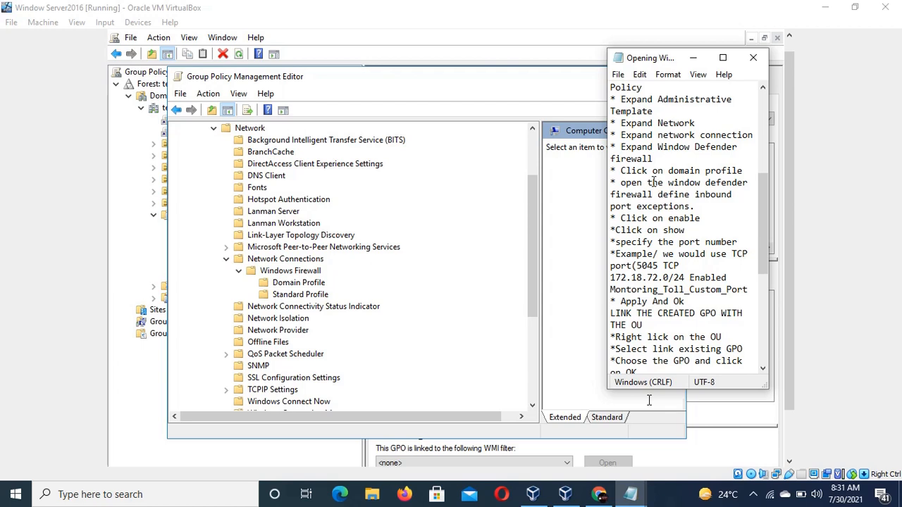
click(286, 291)
click(290, 286)
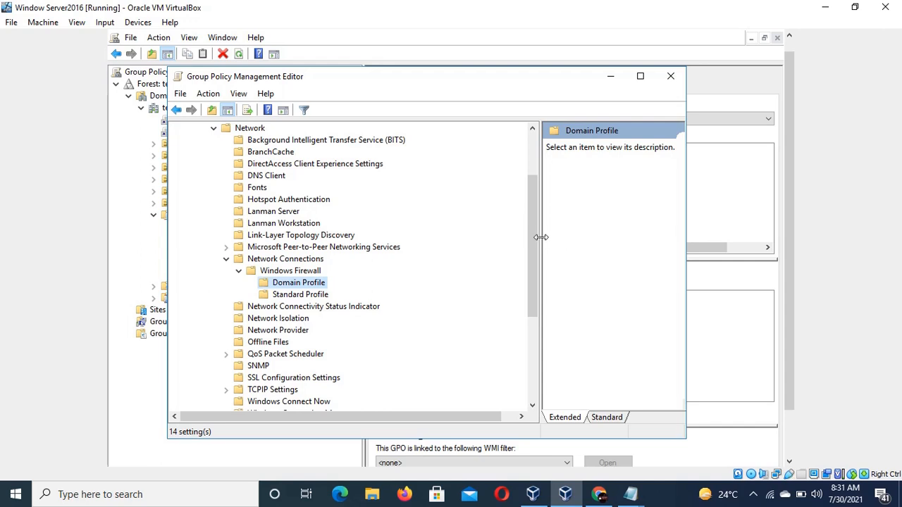
Open the Windows Firewall: Define inbound port exceptions policy in the Domain Profile and maximize its dialog.
drag(540, 237, 410, 222)
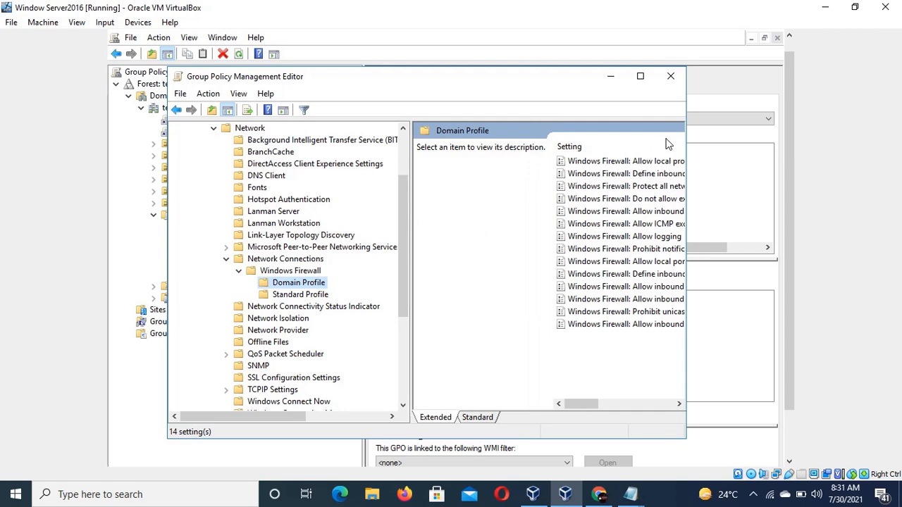
click(640, 76)
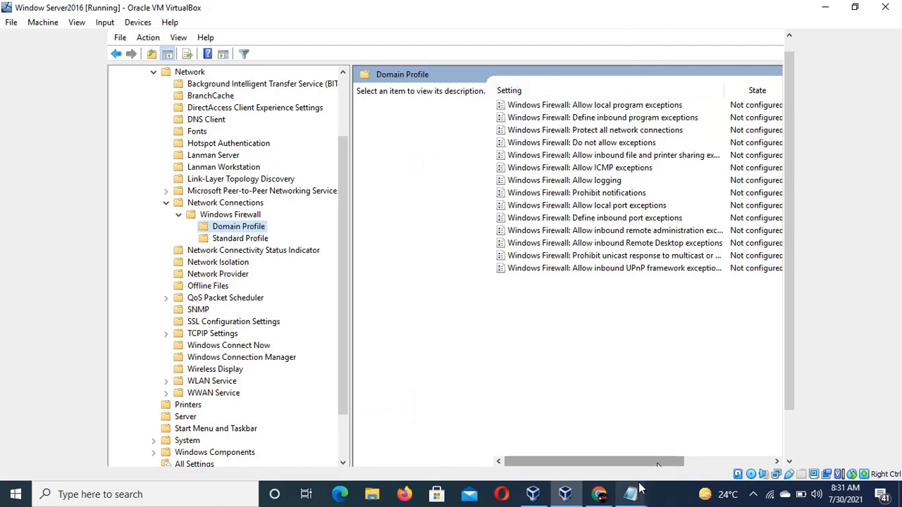
mouse_move(632, 496)
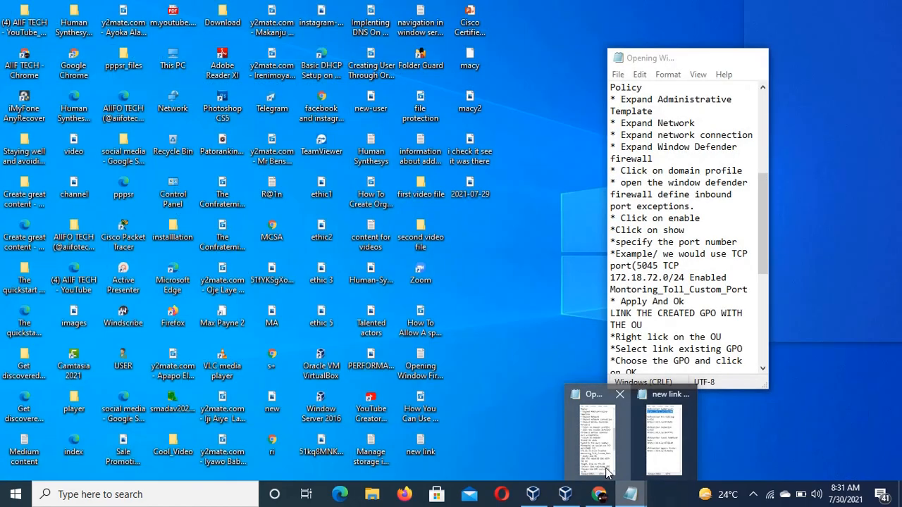
click(616, 482)
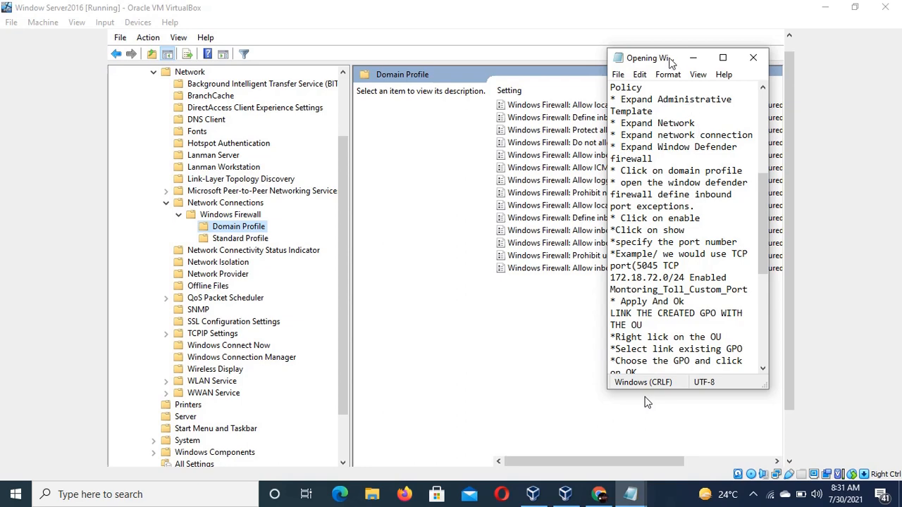
drag(670, 62, 766, 150)
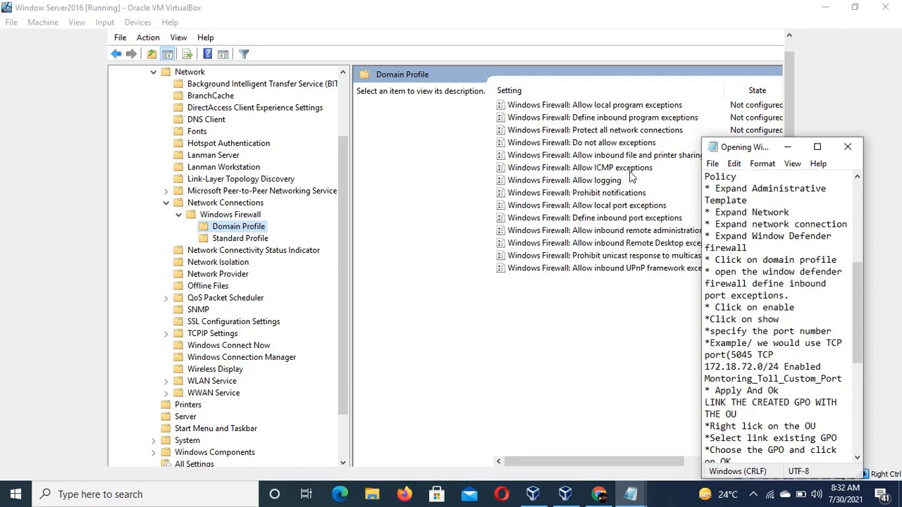
click(623, 220)
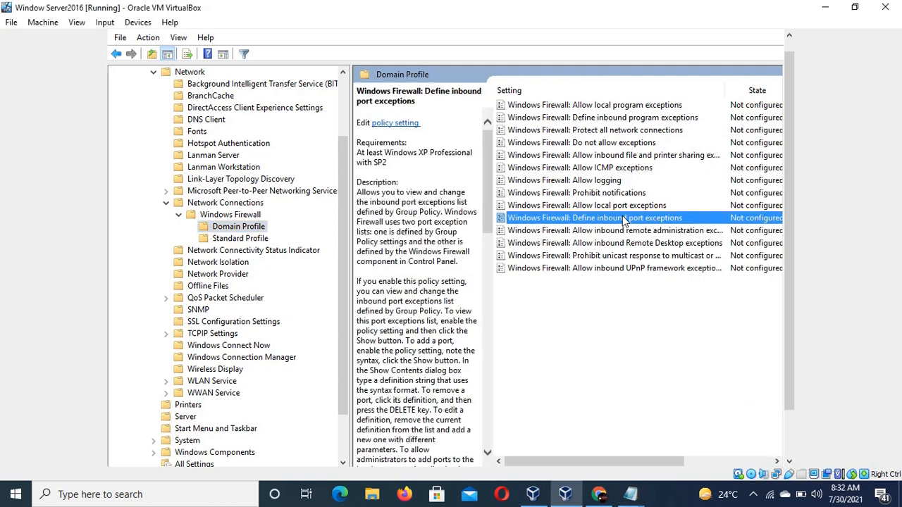
double_click(623, 220)
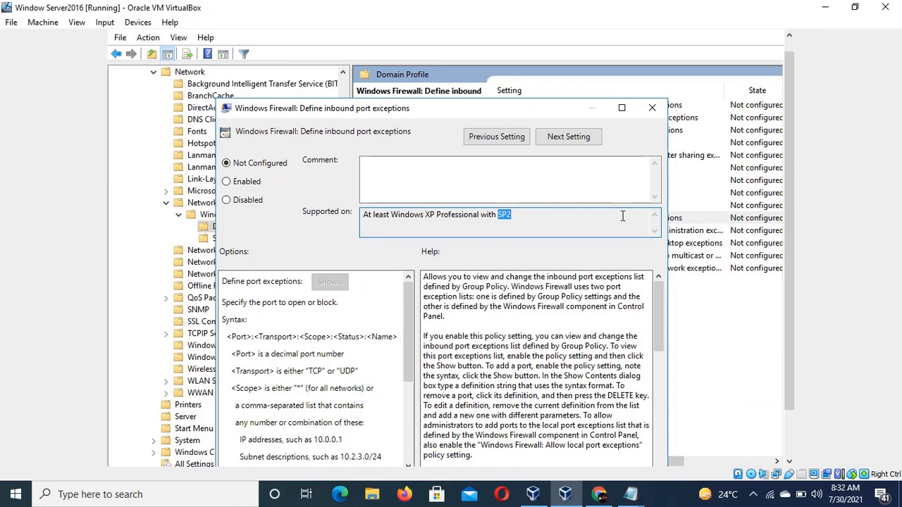
click(619, 108)
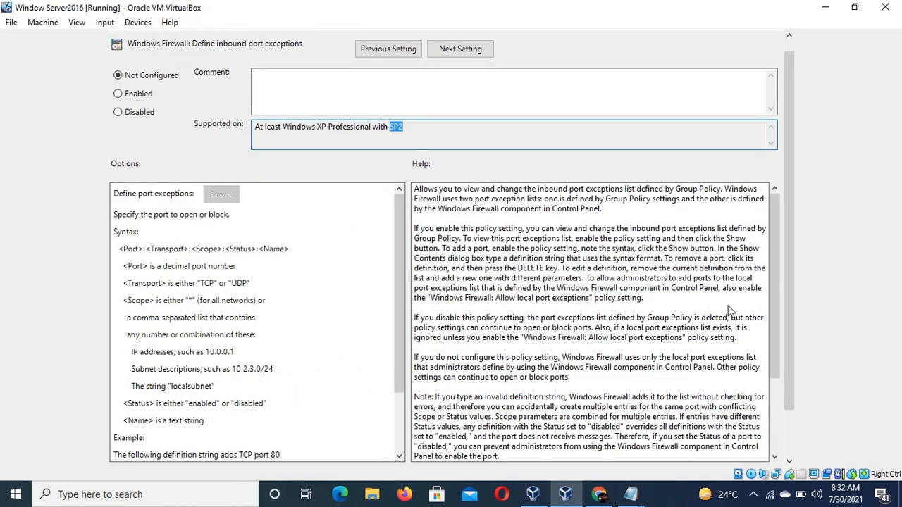
Read the instruction notes covering how to enable the inbound port exceptions policy.
mouse_move(637, 493)
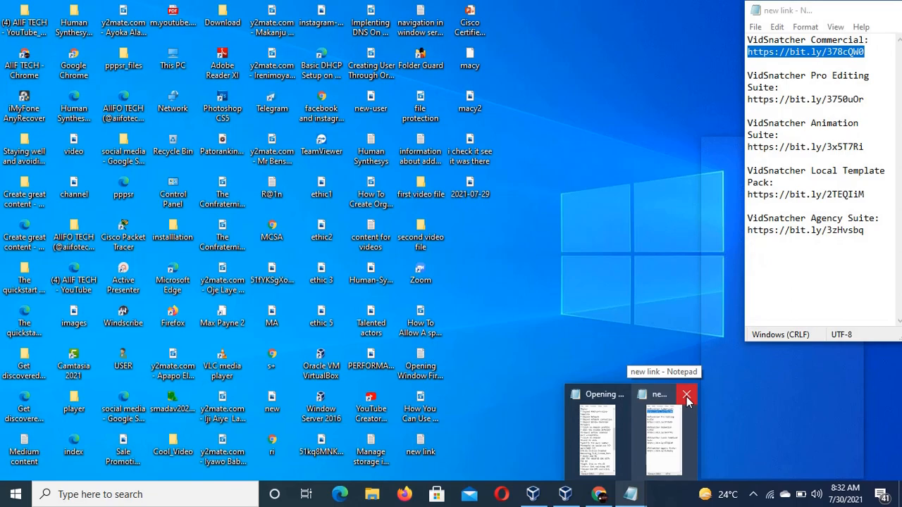
click(687, 397)
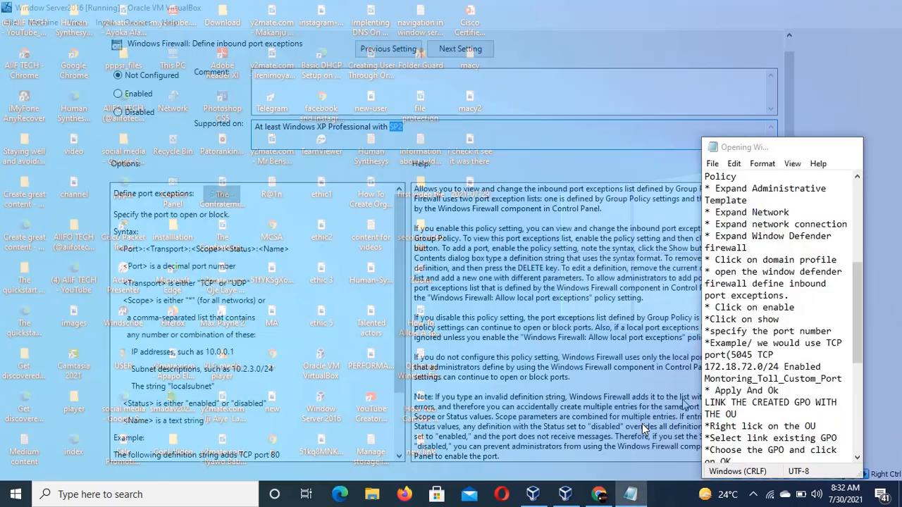
click(643, 429)
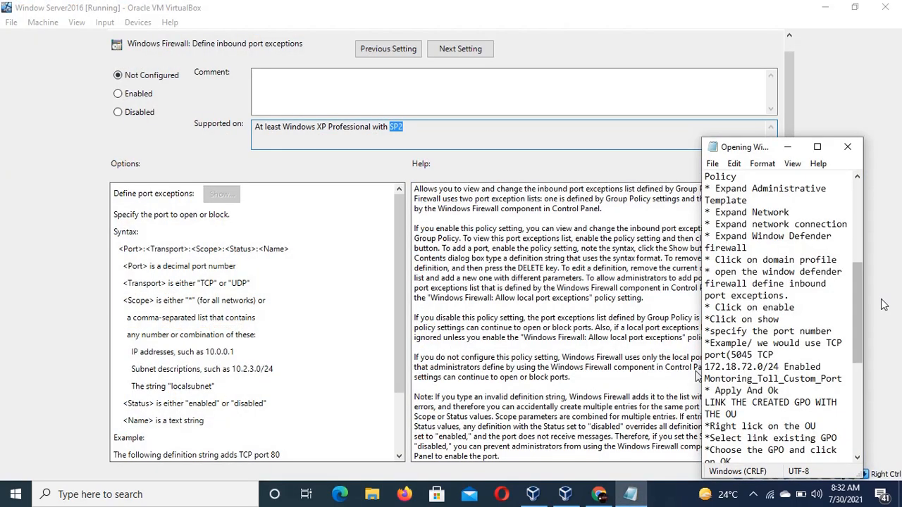
drag(853, 300, 857, 331)
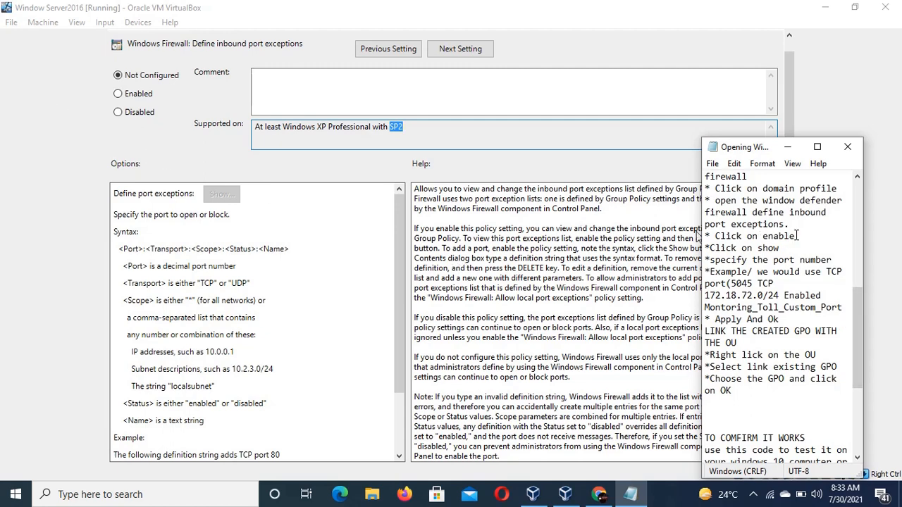
drag(798, 235, 705, 201)
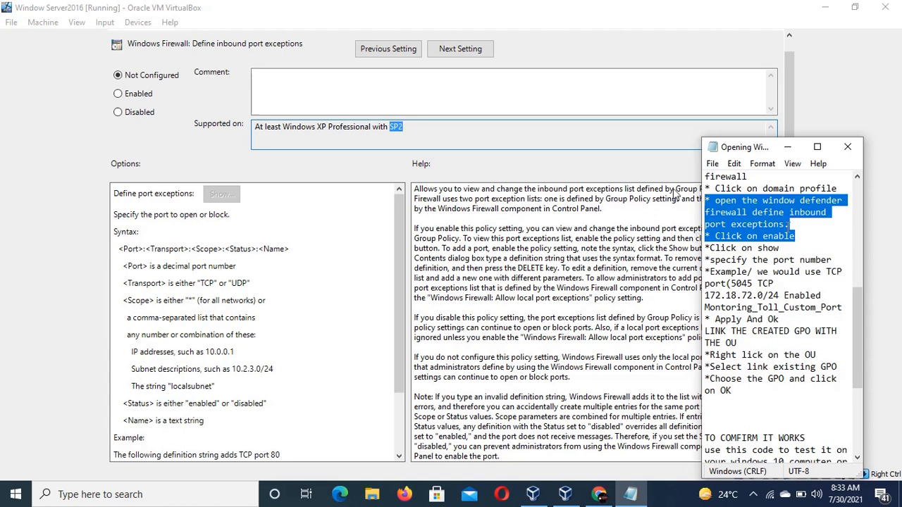
click(788, 238)
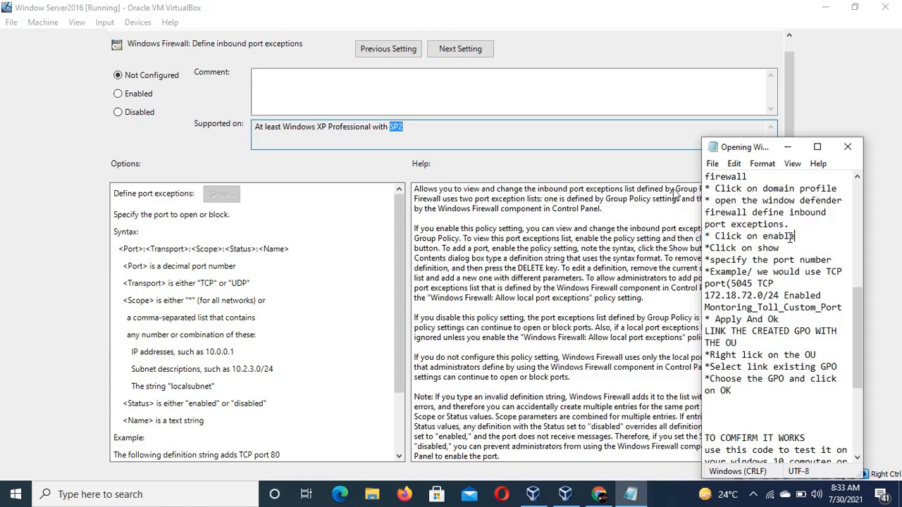
drag(795, 237, 705, 238)
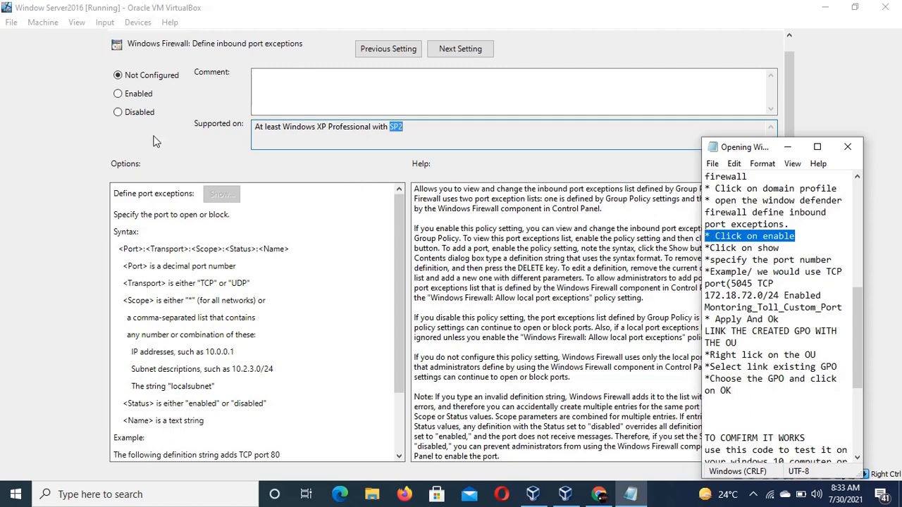
Set the Define inbound port exceptions policy to Enabled.
click(118, 113)
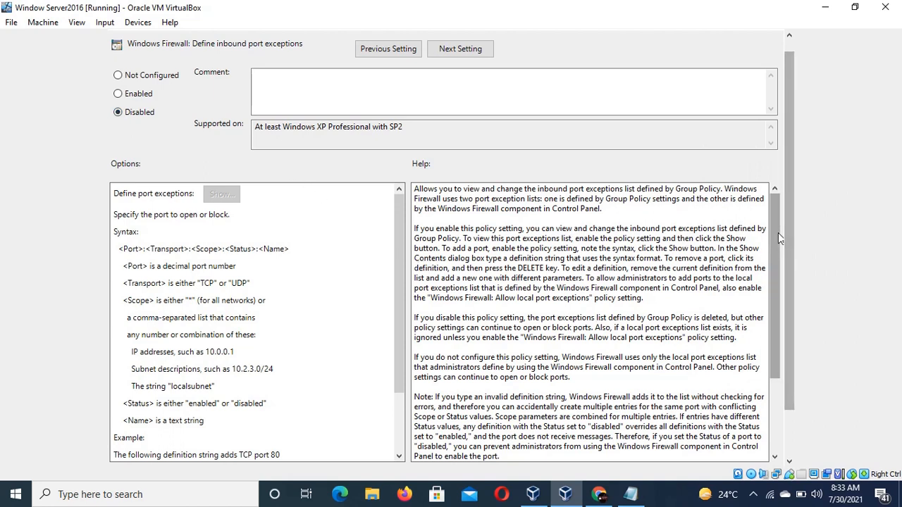
click(585, 139)
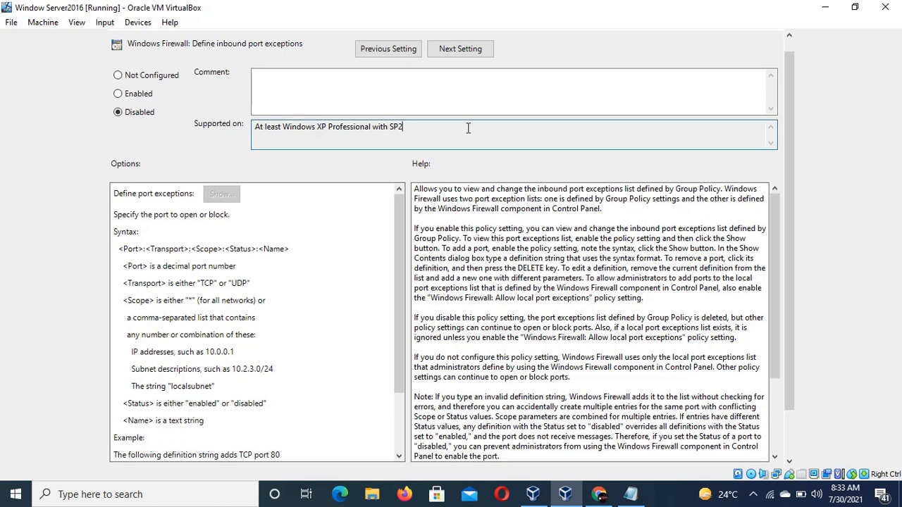
click(131, 97)
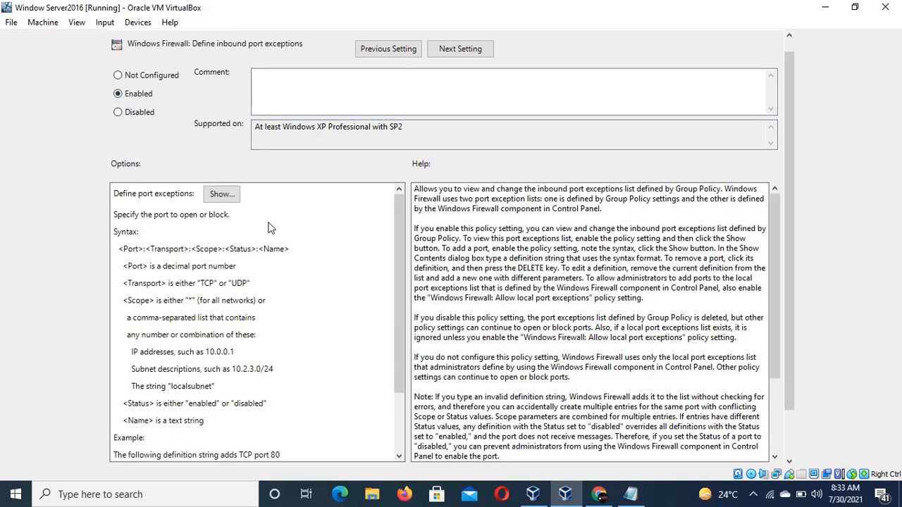
Open the list of port exceptions to define and dismiss the browser notification.
click(631, 494)
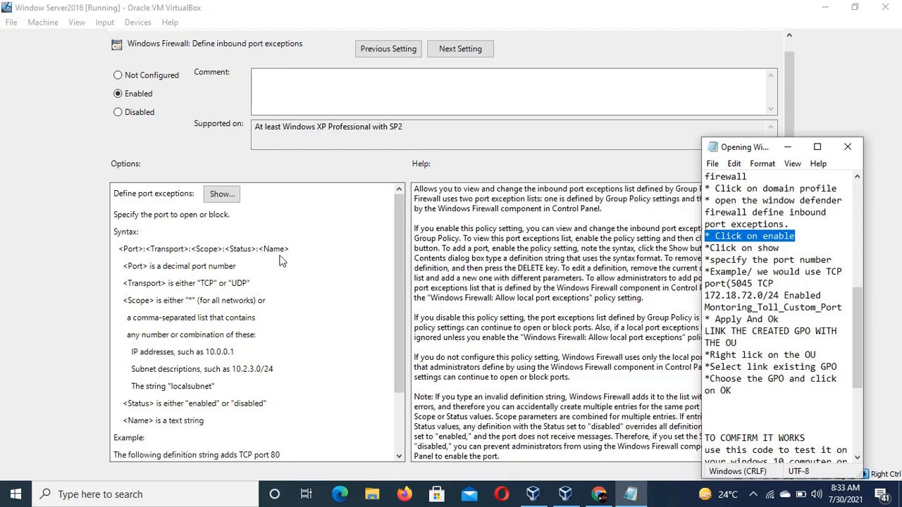
click(222, 195)
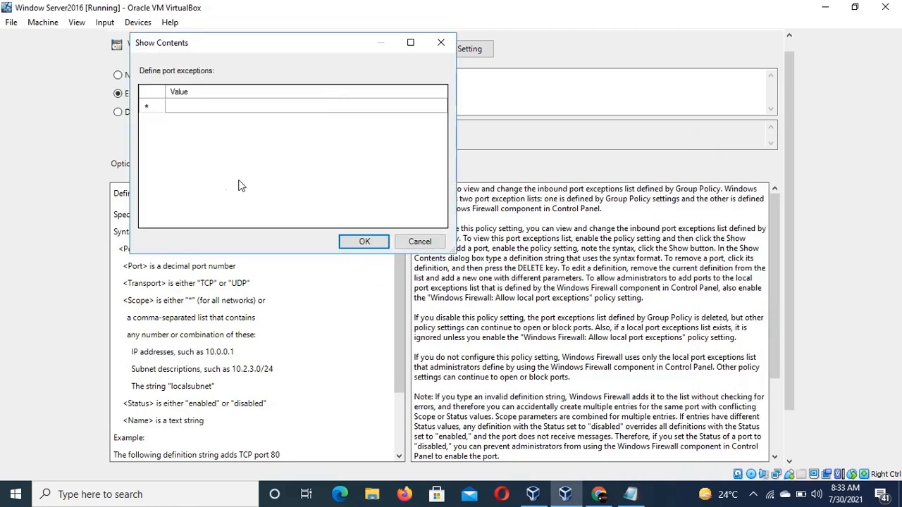
drag(311, 55, 463, 121)
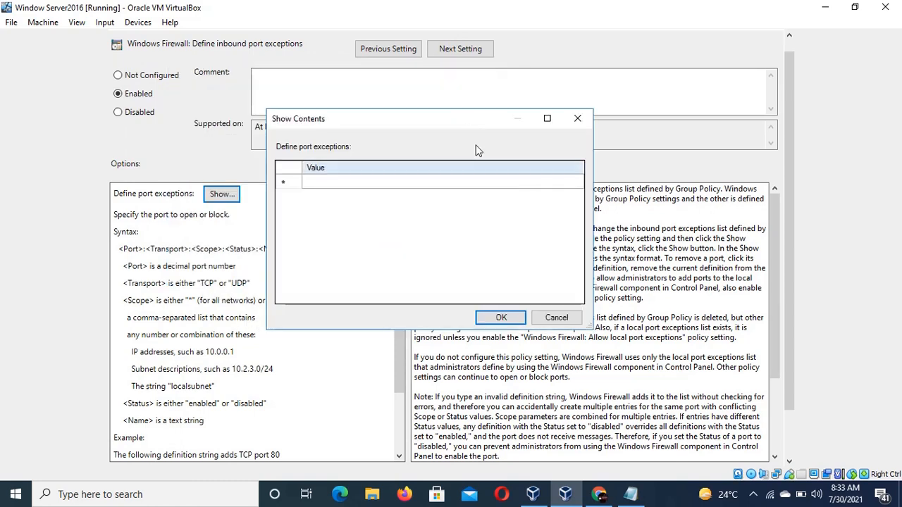
drag(453, 125, 511, 181)
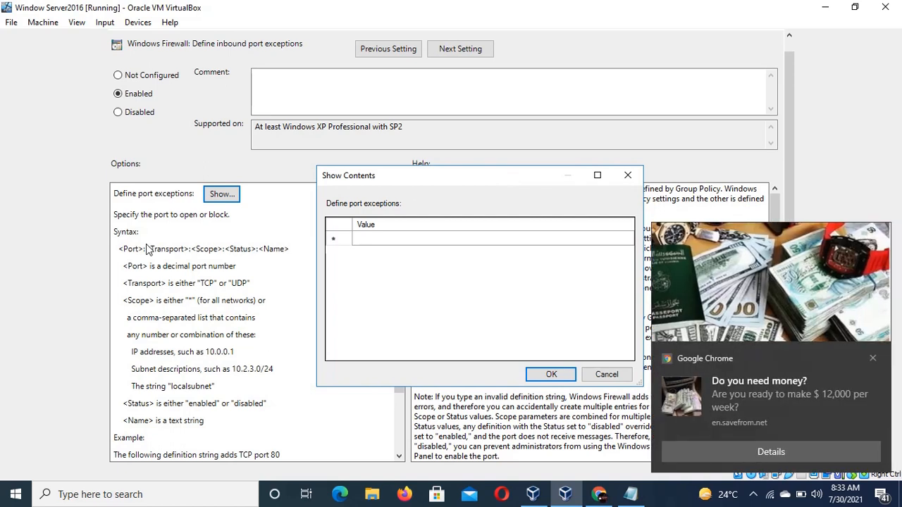
click(873, 358)
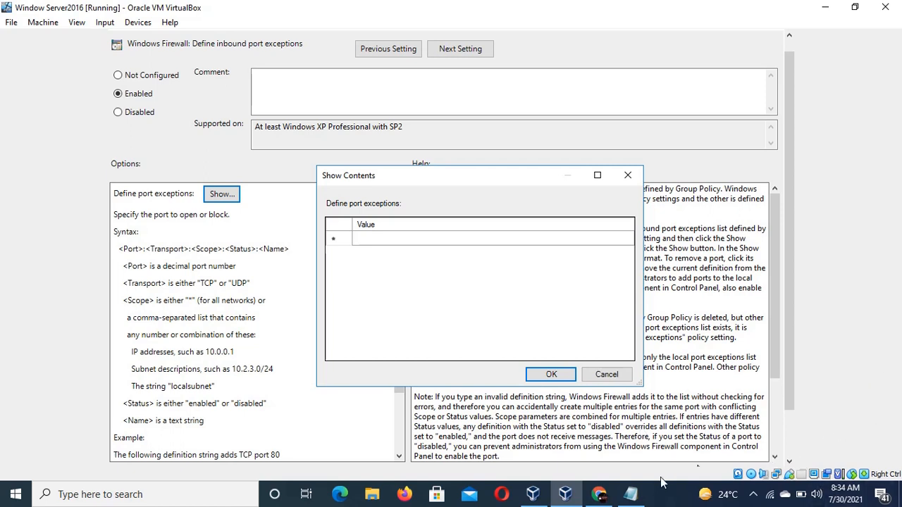
Copy the example port definition from the notes and try pasting it into the first value row.
click(631, 494)
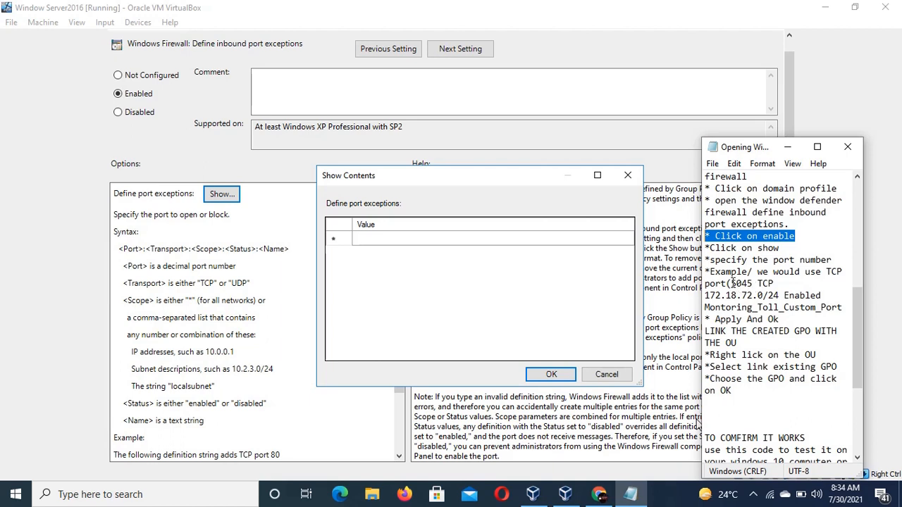
drag(731, 285, 844, 307)
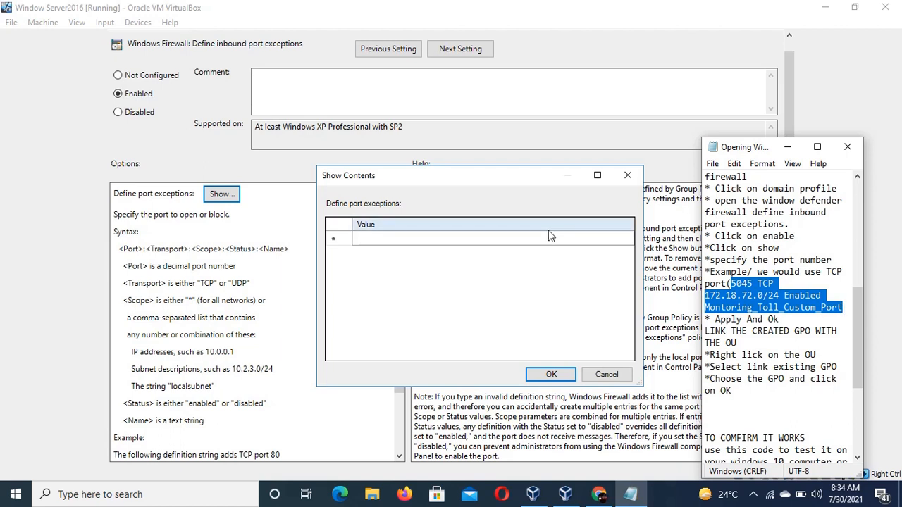
click(465, 240)
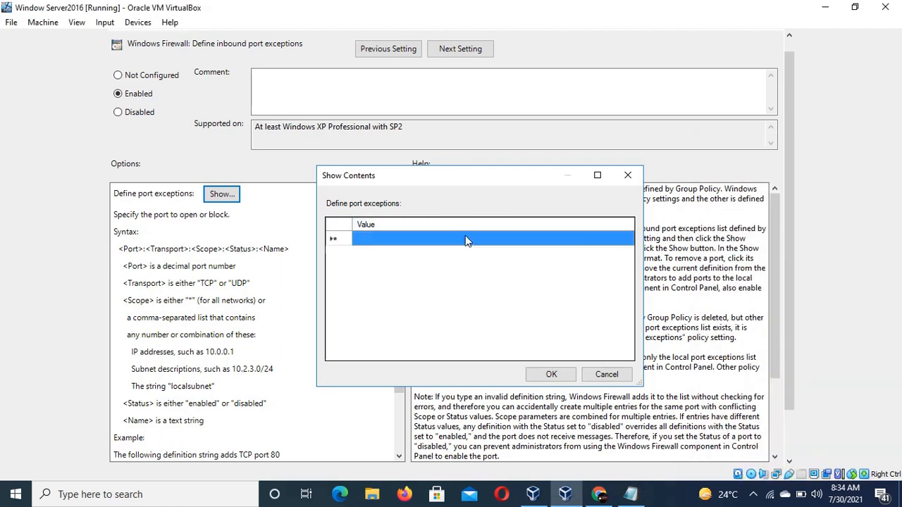
click(462, 238)
key(ctrl+v)
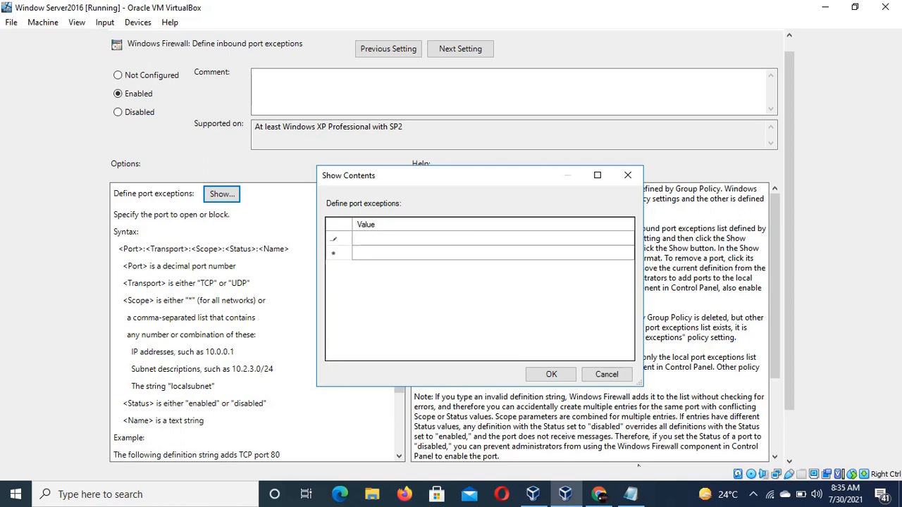
Enter 505 in the first port exception value row.
click(640, 495)
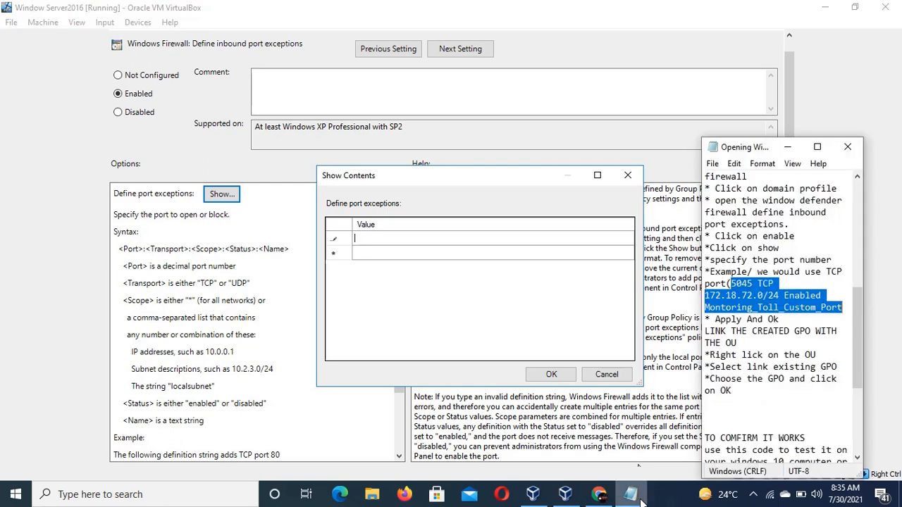
drag(641, 491, 568, 444)
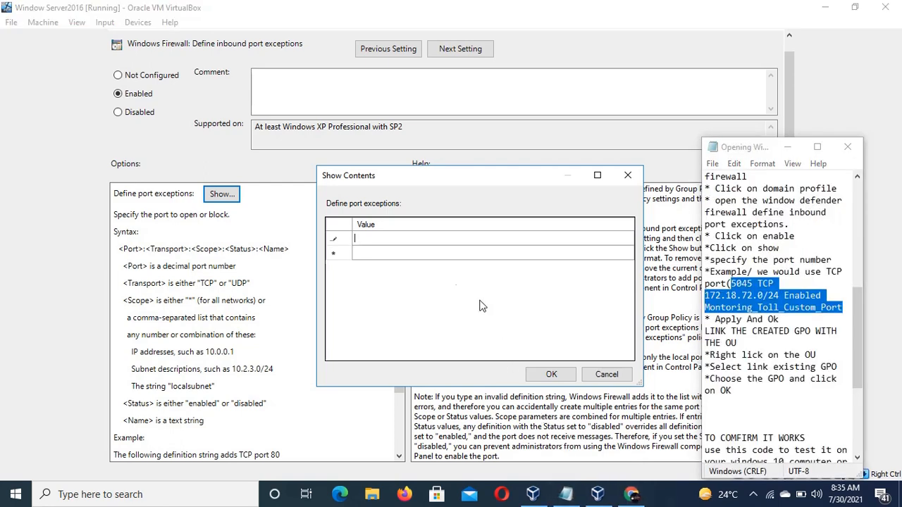
click(406, 235)
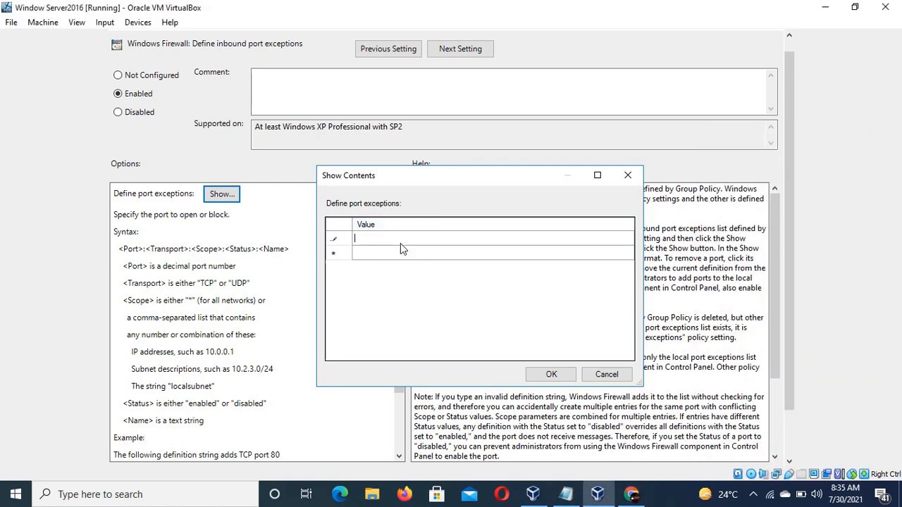
text(505)
click(564, 496)
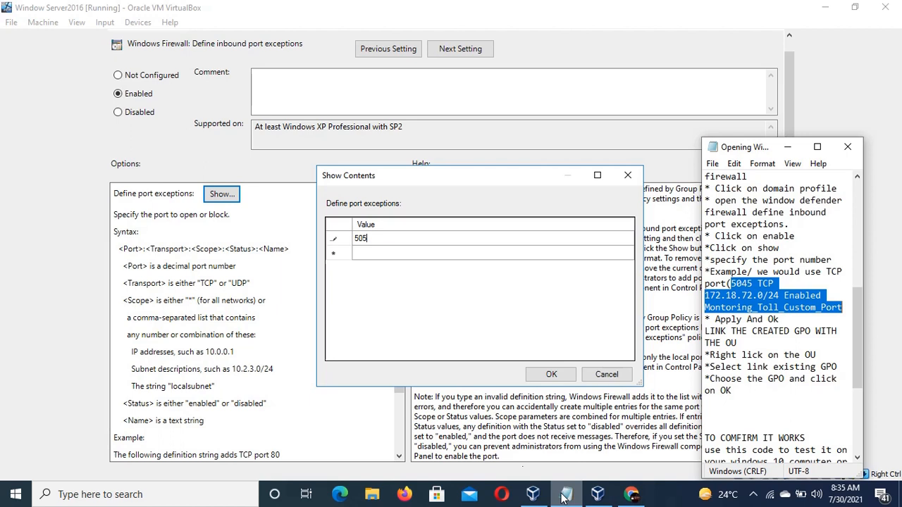
key(ctrl+x)
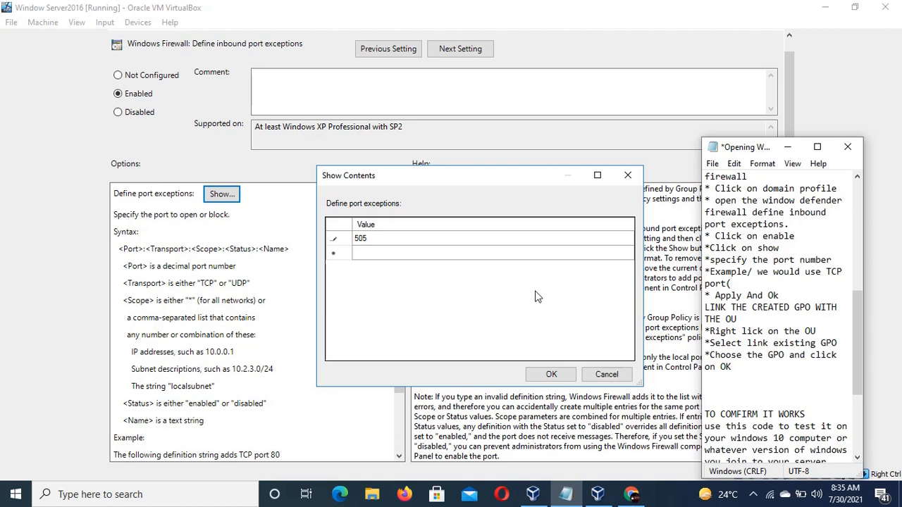
key(ctrl+v)
key(ctrl+z)
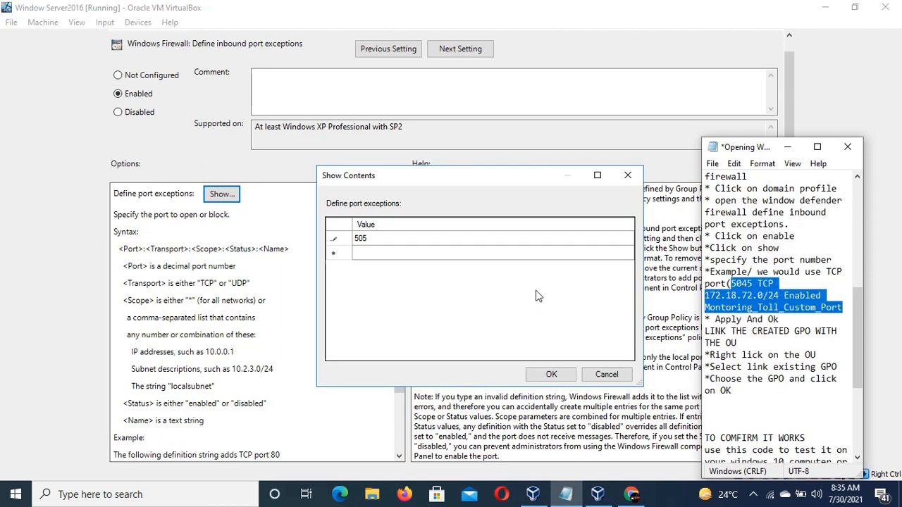
Complete the first port exception value as 5045 TCP.
click(501, 234)
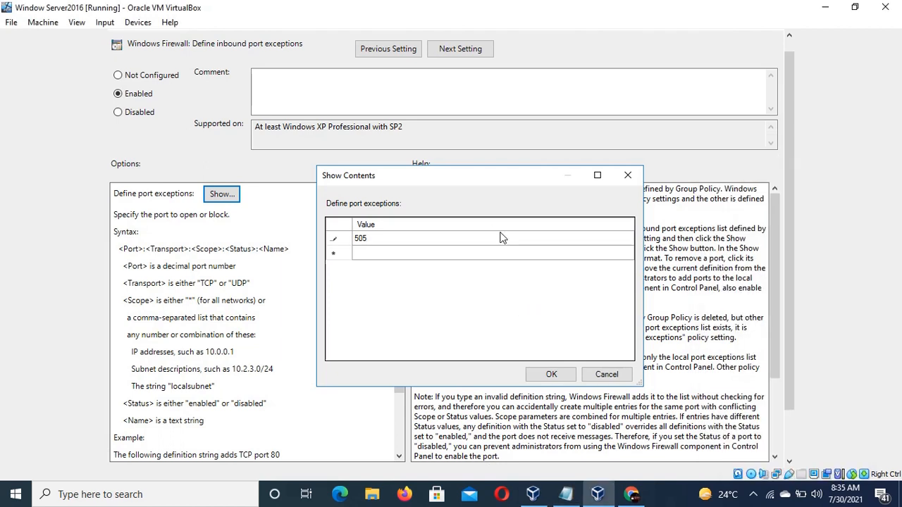
click(566, 494)
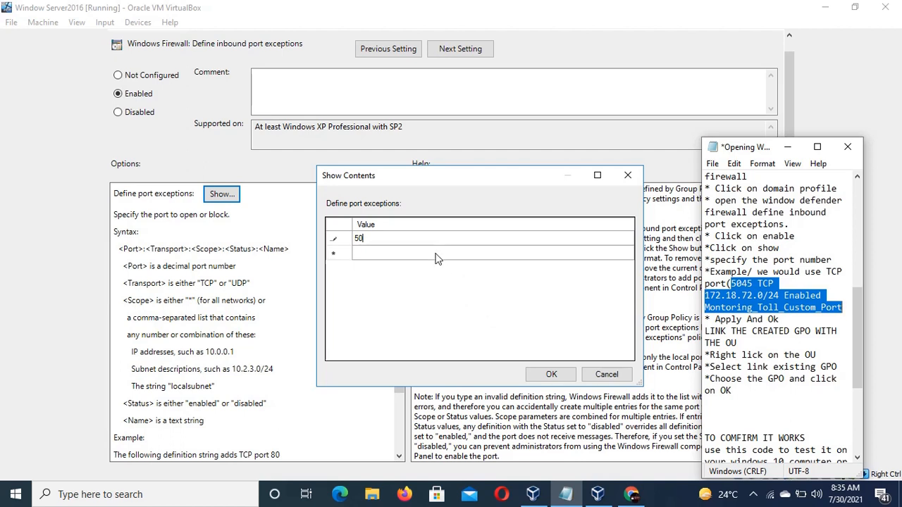
text(4)
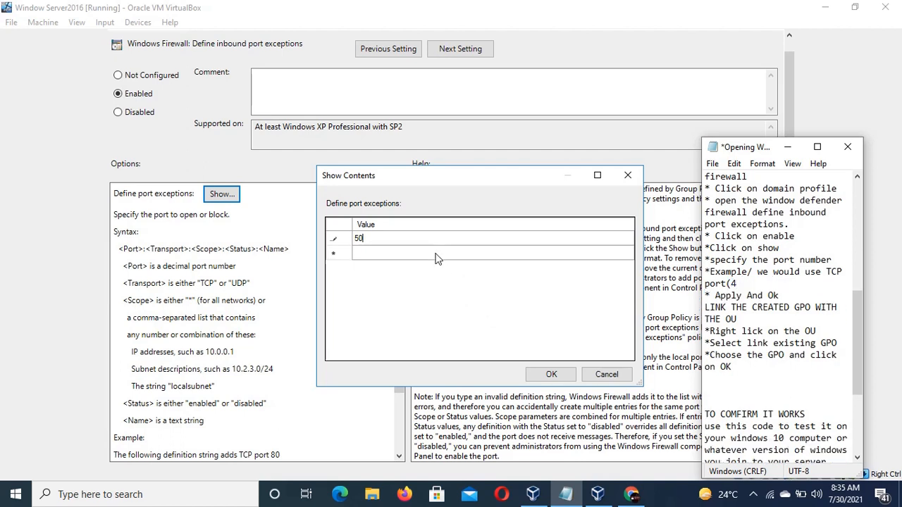
key(ctrl+z)
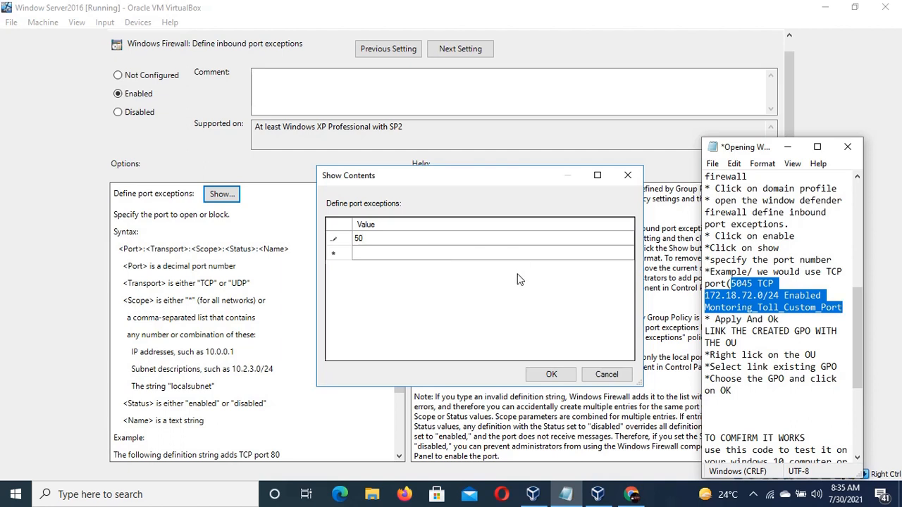
click(480, 239)
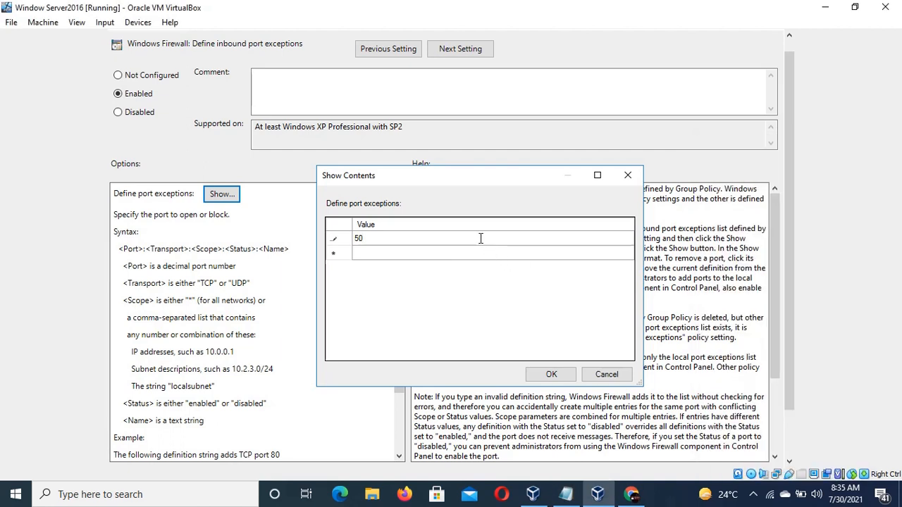
text(45 TCP)
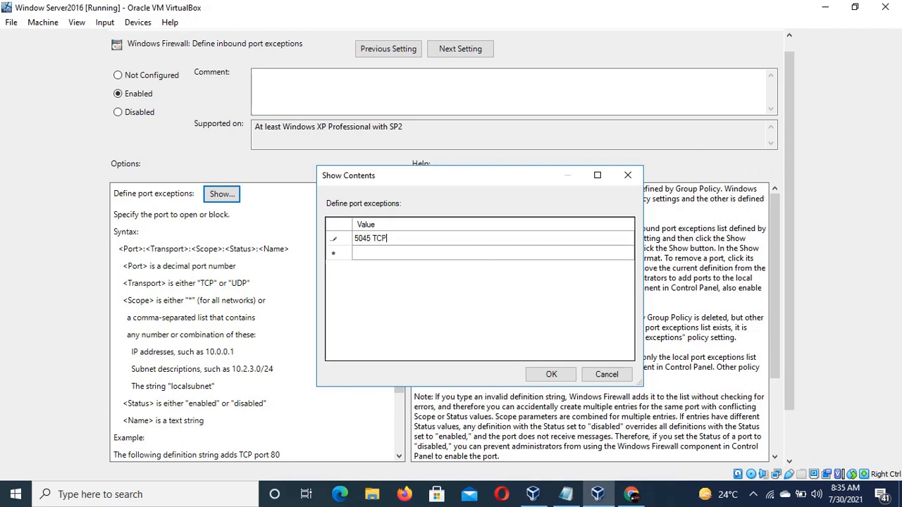
Restore the cut example definition in the notes file and save the notes.
click(567, 494)
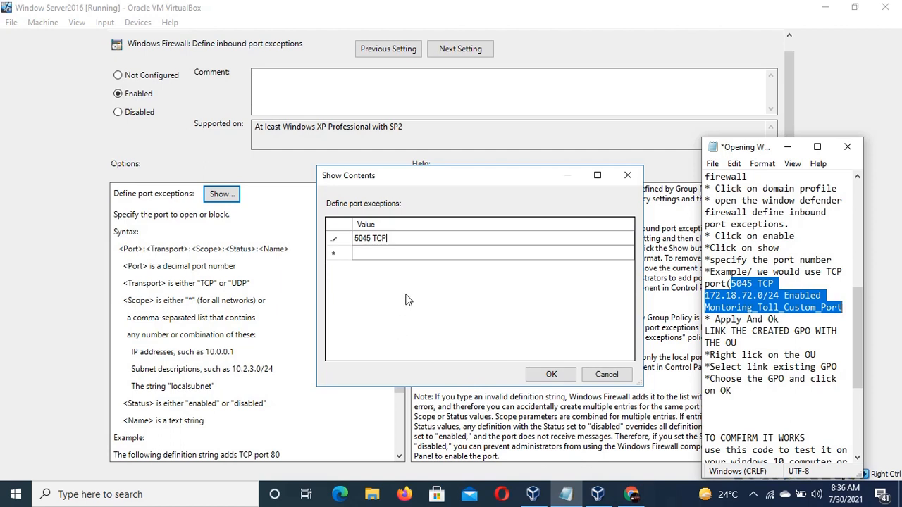
key(ctrl+x)
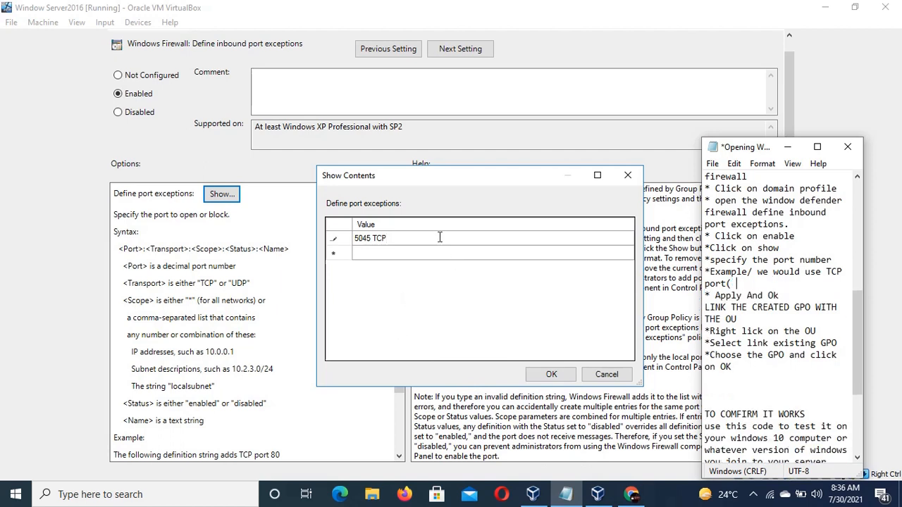
key(BackSpace)
key(shift+Right)
click(781, 286)
right_click(779, 289)
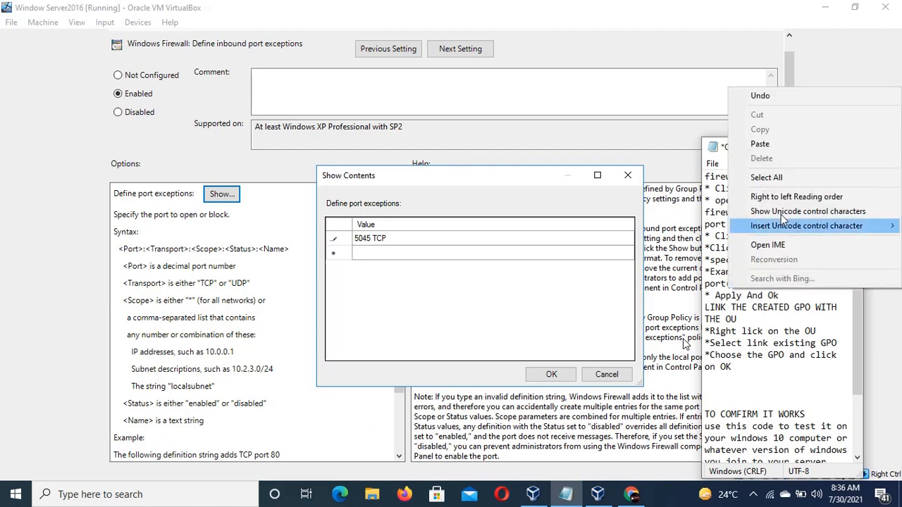
click(785, 145)
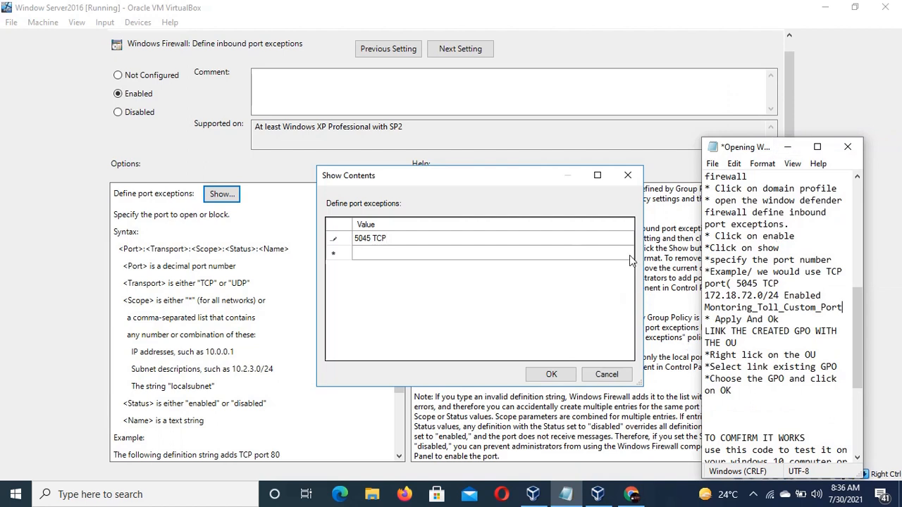
key(ctrl+s)
Append the scope 172.18.72.0/24 to the first port exception definition.
click(438, 235)
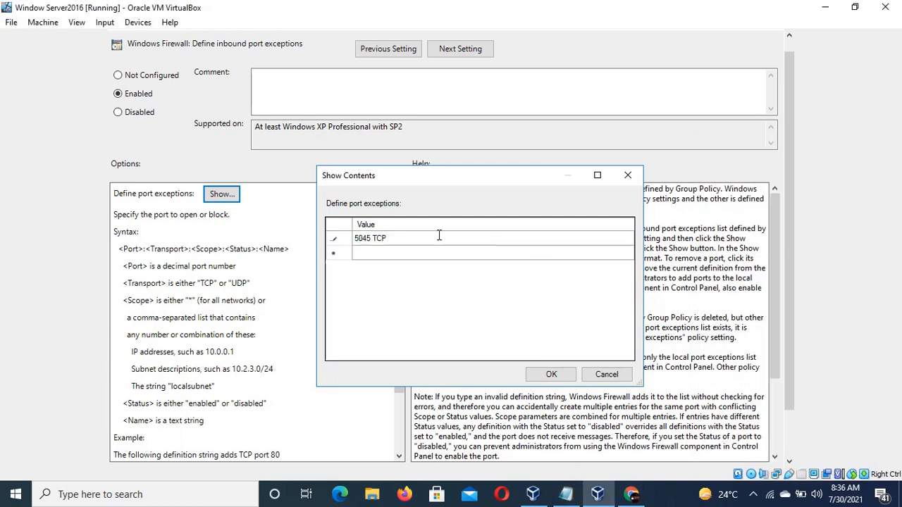
text(172.)
click(563, 493)
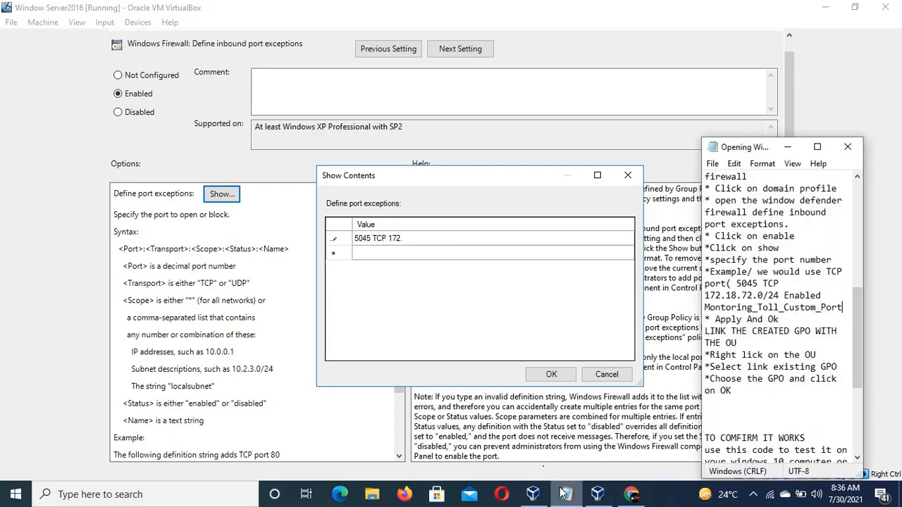
click(564, 493)
text(18)
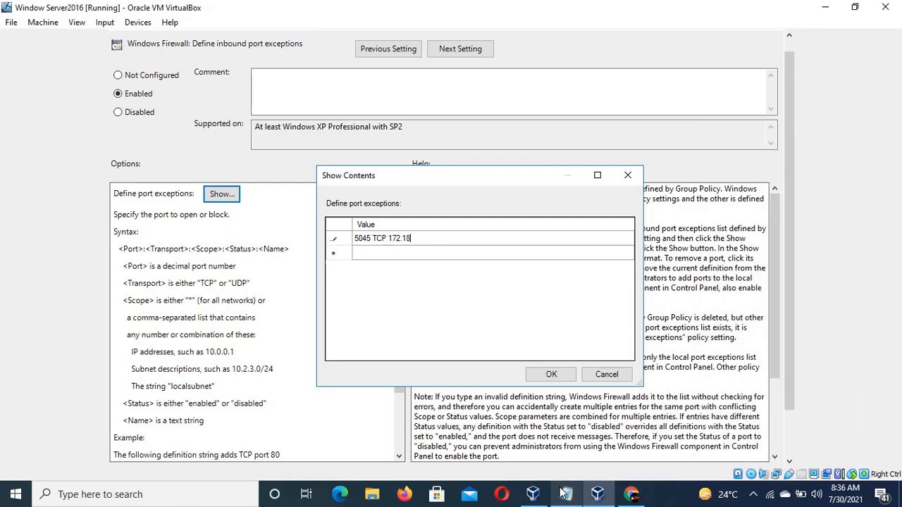
click(564, 494)
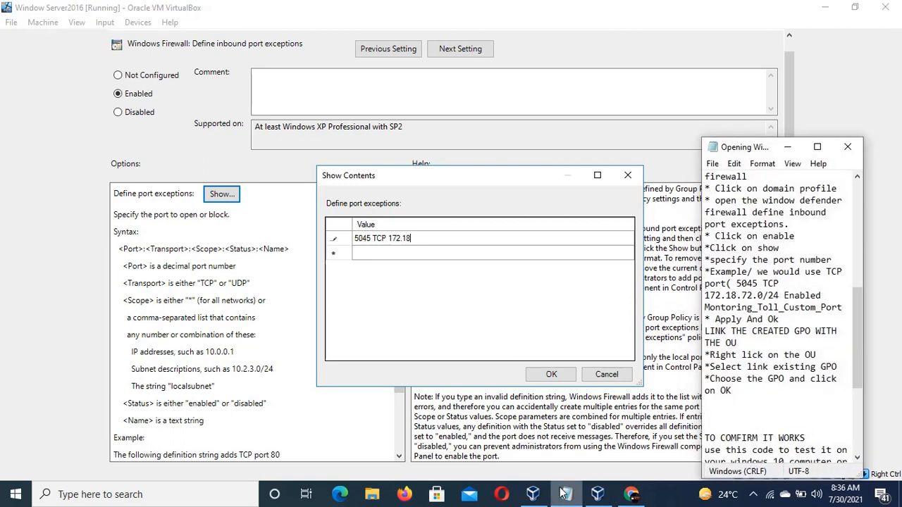
click(564, 493)
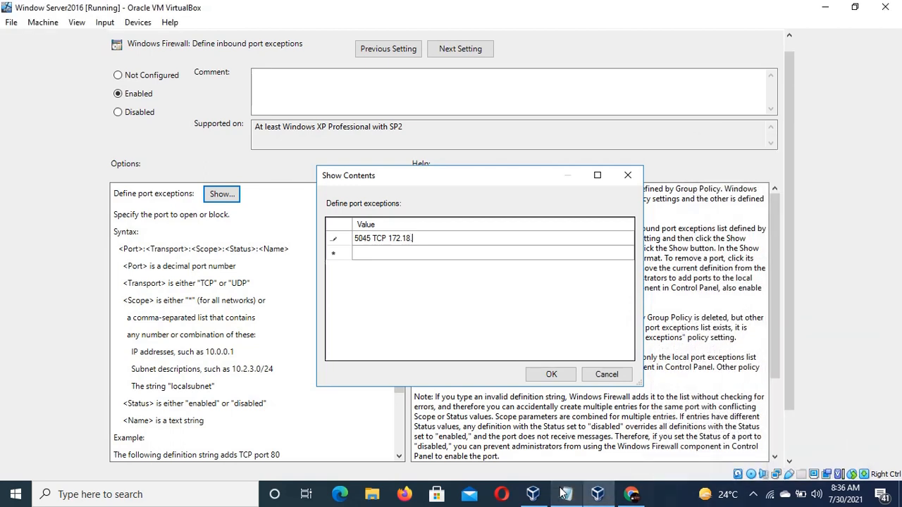
text(.72)
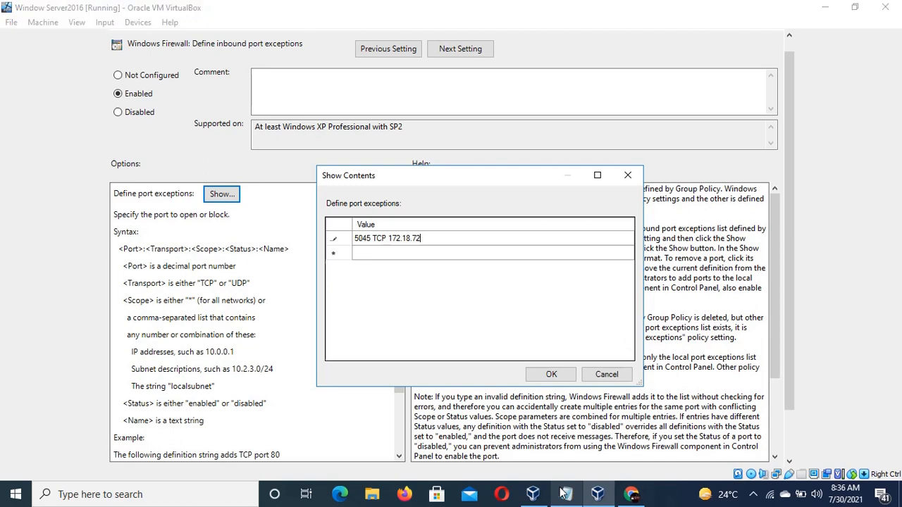
click(564, 494)
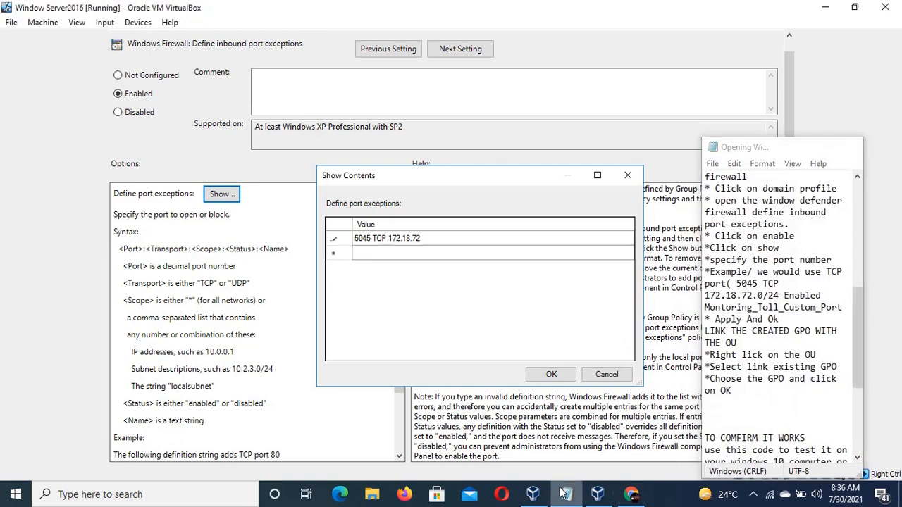
click(564, 494)
text(.0)
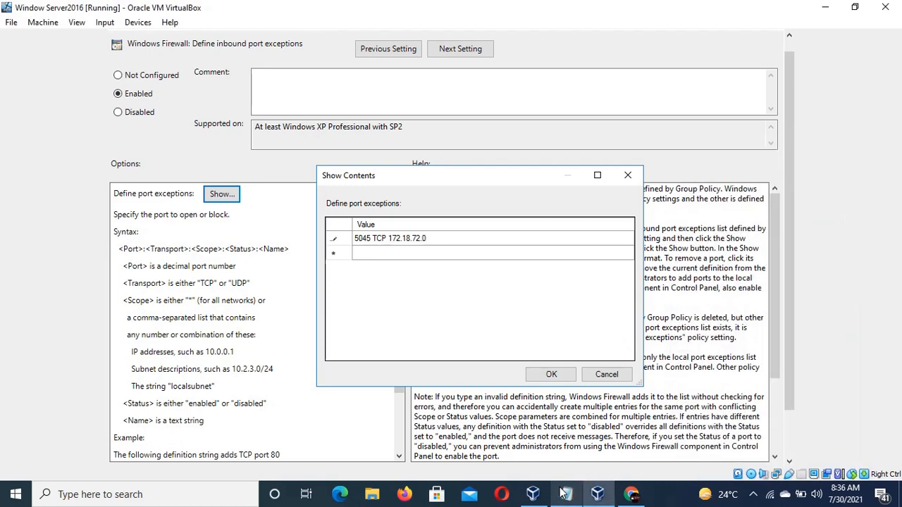
text(/24)
click(563, 494)
click(563, 494)
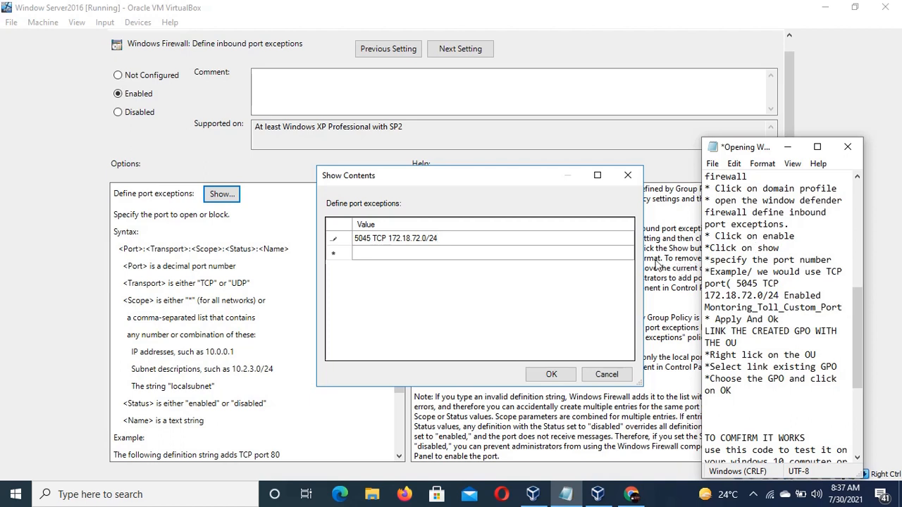
Append the status Enabled to the definition and dismiss the browser notifications.
click(508, 241)
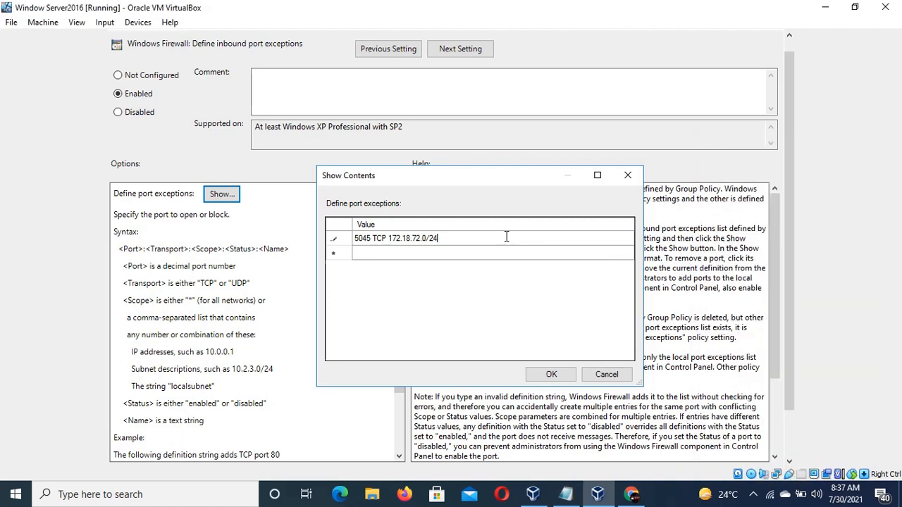
text(E)
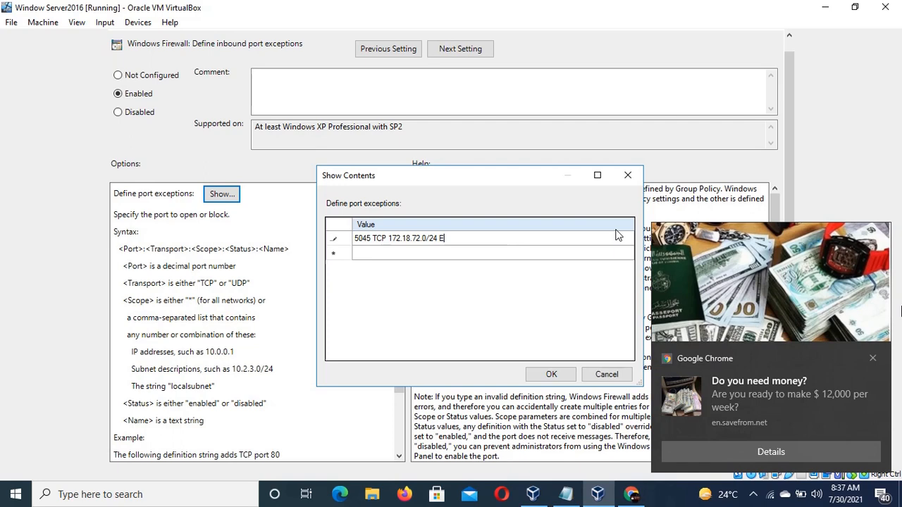
click(873, 358)
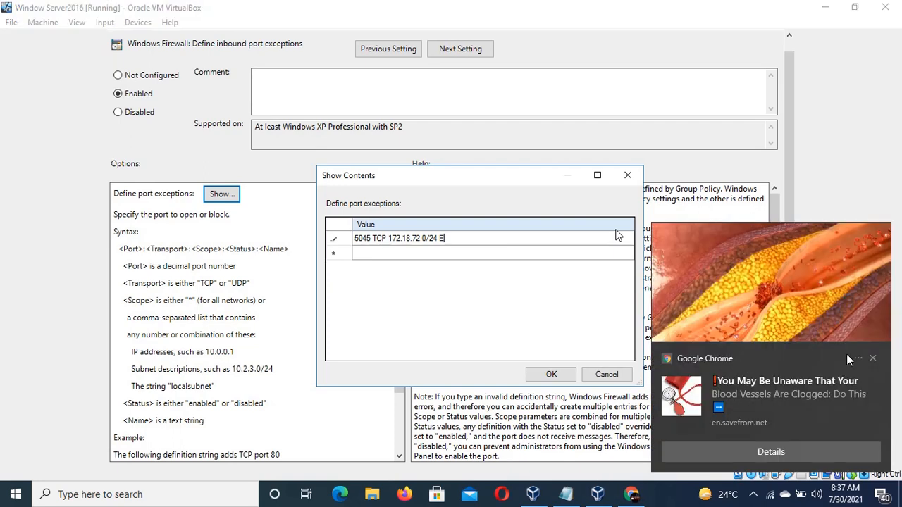
click(873, 358)
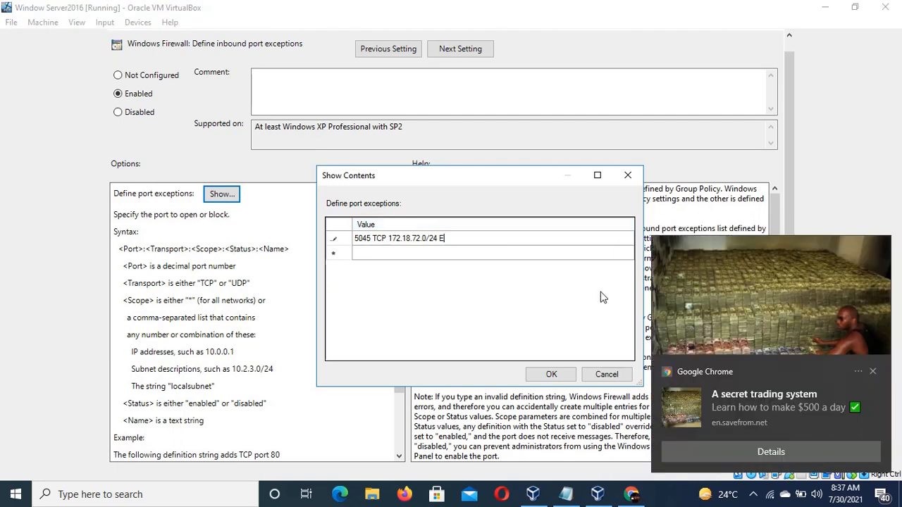
click(873, 372)
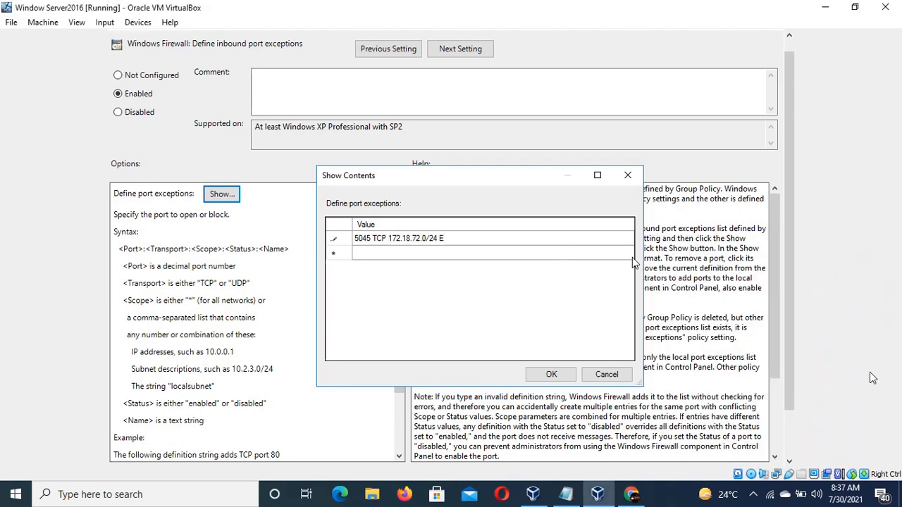
text(nabled)
Copy the name Montoring_Toll_Custom_Port from the notes and try pasting it into the port exception row.
click(577, 496)
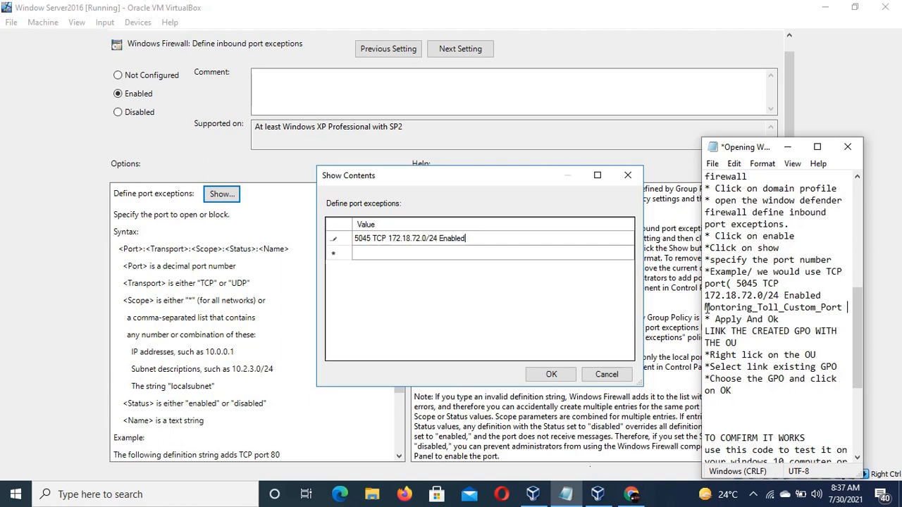
drag(705, 308, 844, 308)
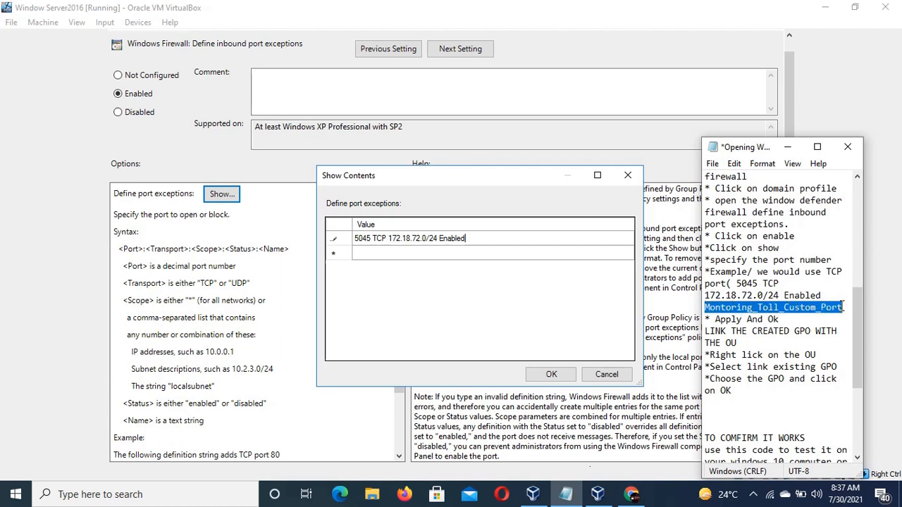
right_click(843, 308)
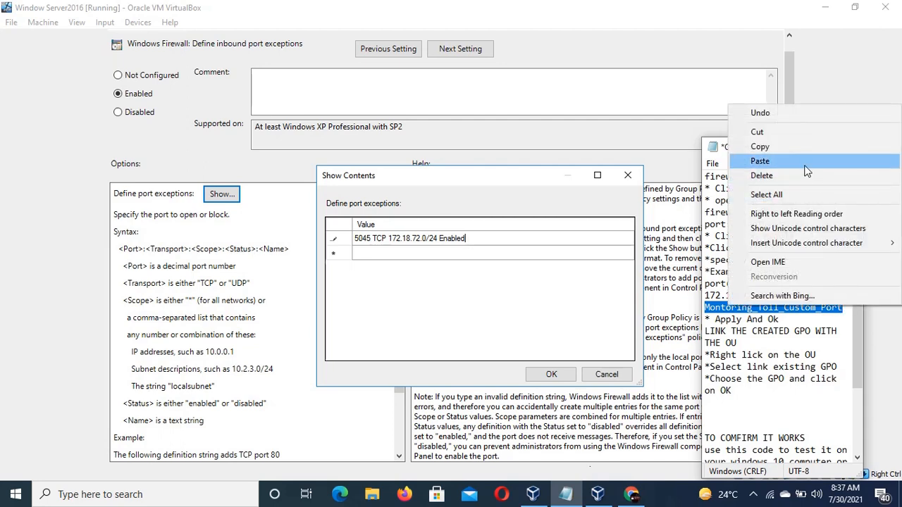
click(798, 148)
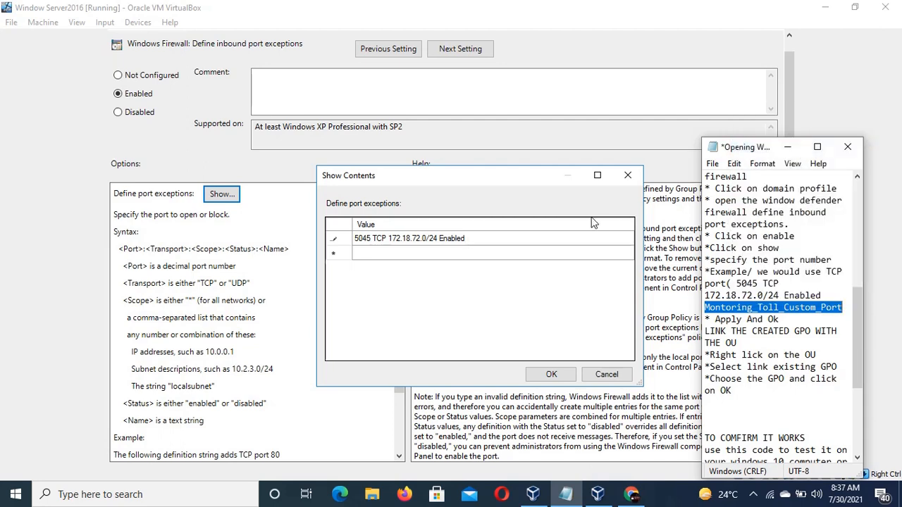
click(524, 228)
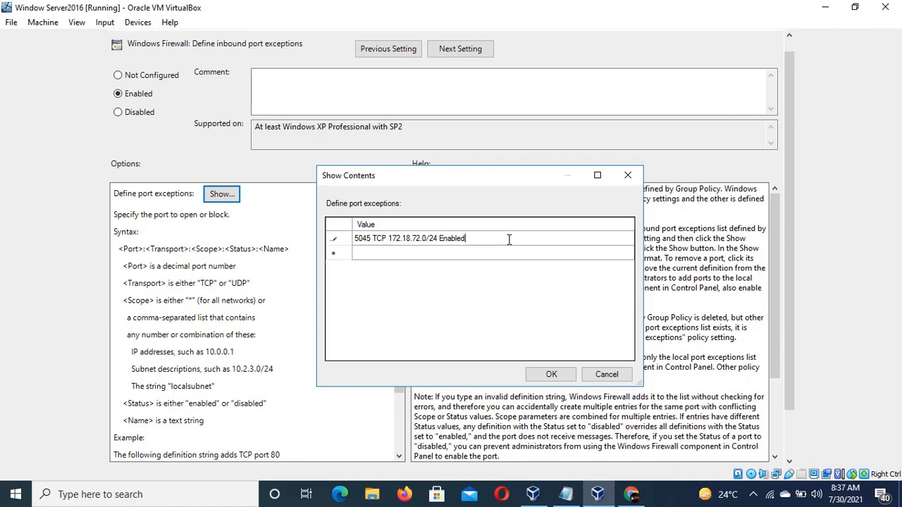
right_click(508, 240)
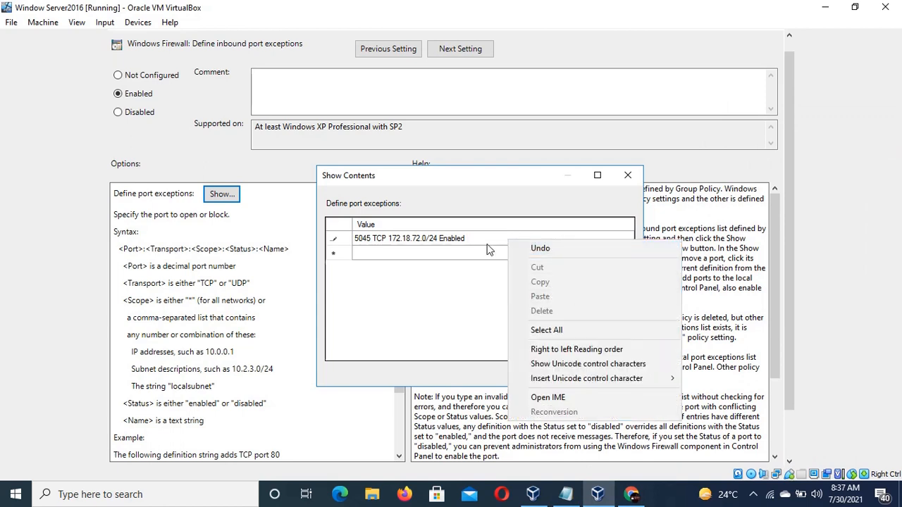
click(485, 239)
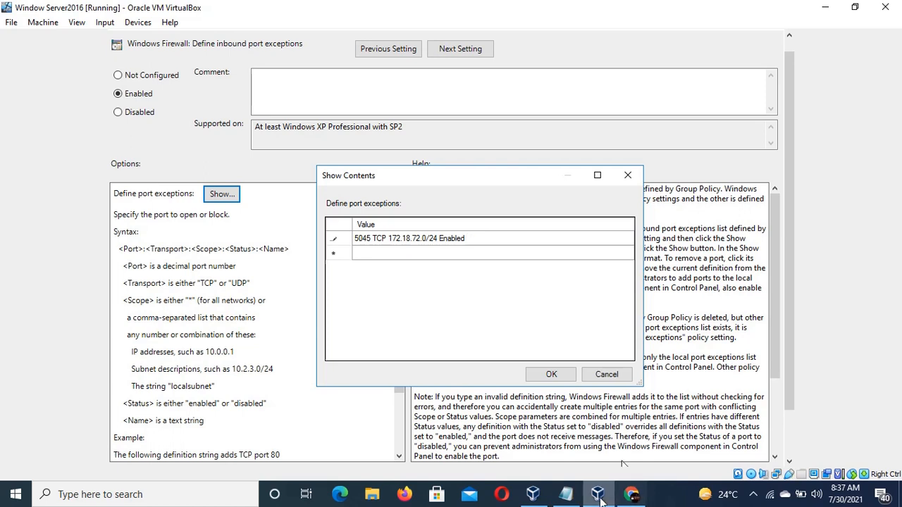
Append the name Montoring_Toll to the first port exception definition, copying it from the notes.
click(569, 496)
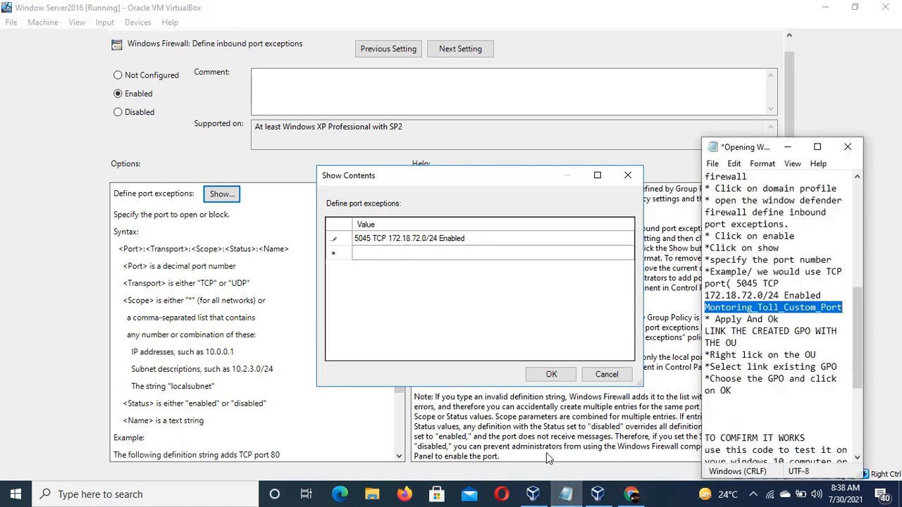
click(478, 242)
text(Mon)
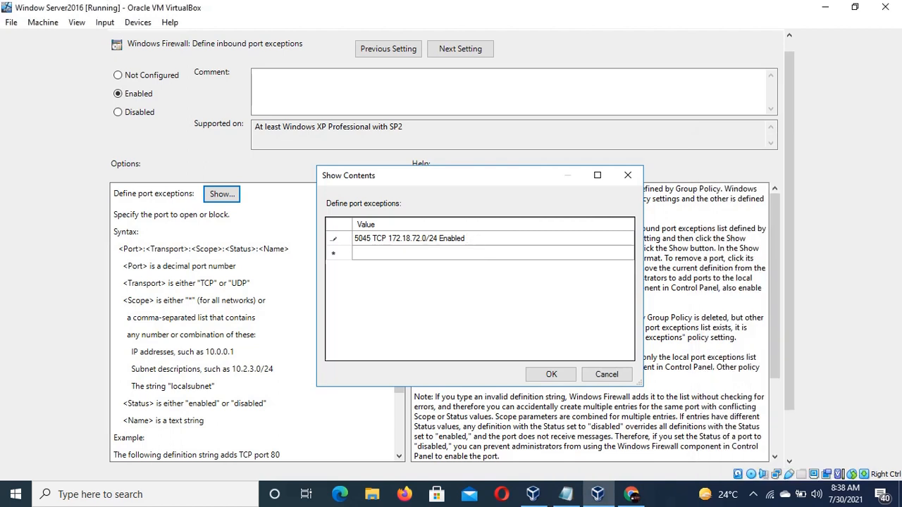
text(toring)
click(568, 495)
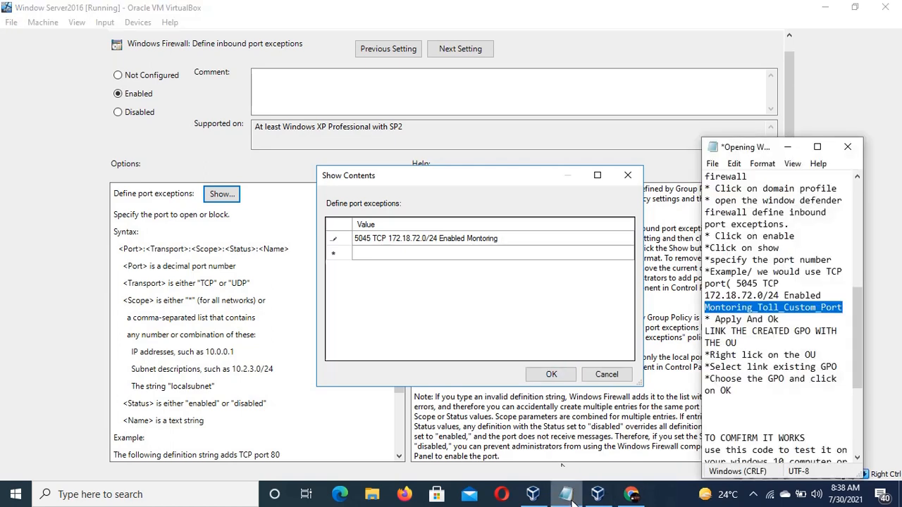
click(571, 497)
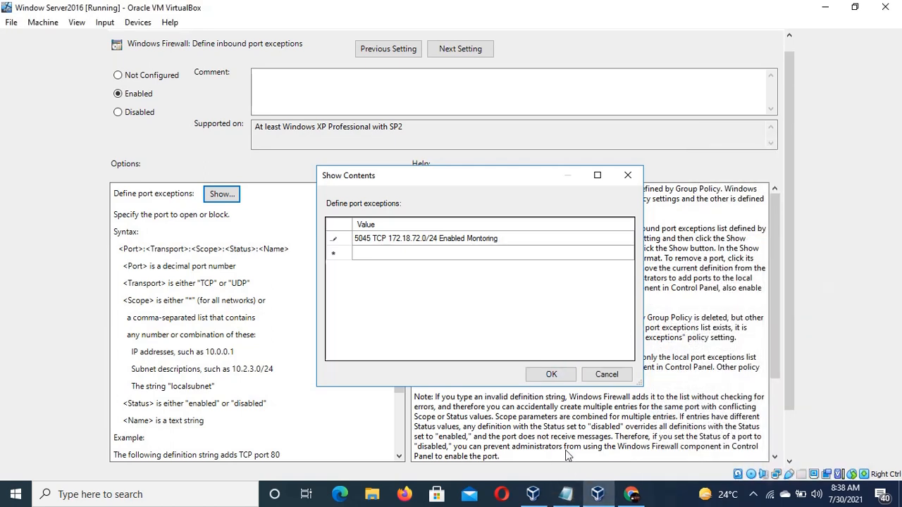
text(_)
text(Tool)
key(BackSpace)
key(BackSpace)
text(ll)
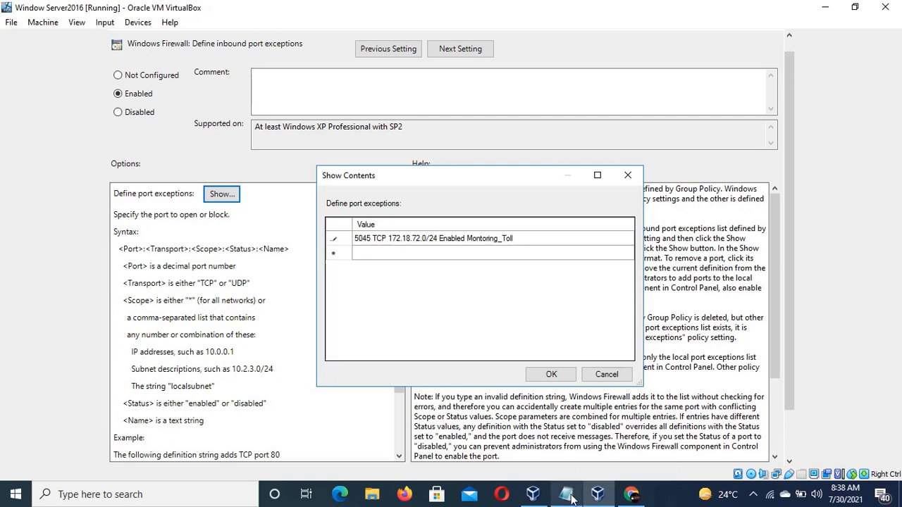
Complete the definition's name as Montoring_Toll_Custom_Port.
click(573, 497)
click(572, 498)
text(_C)
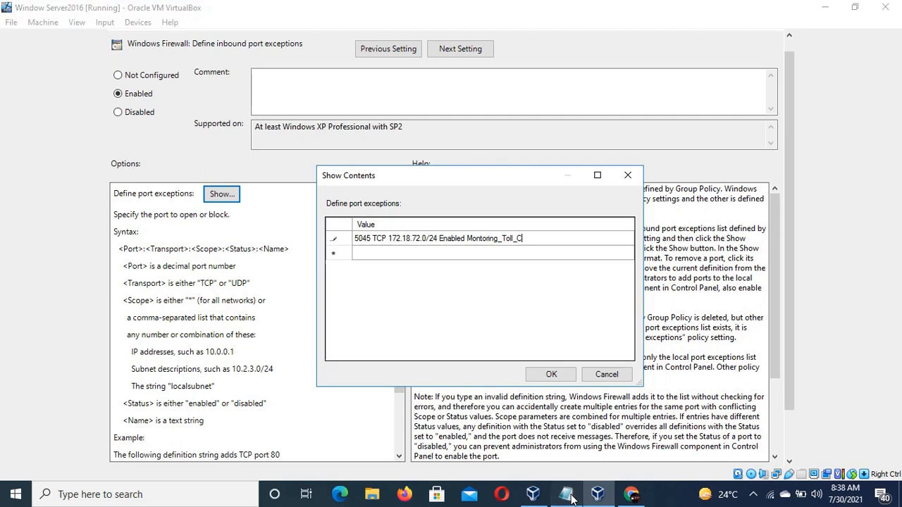
click(572, 498)
click(572, 498)
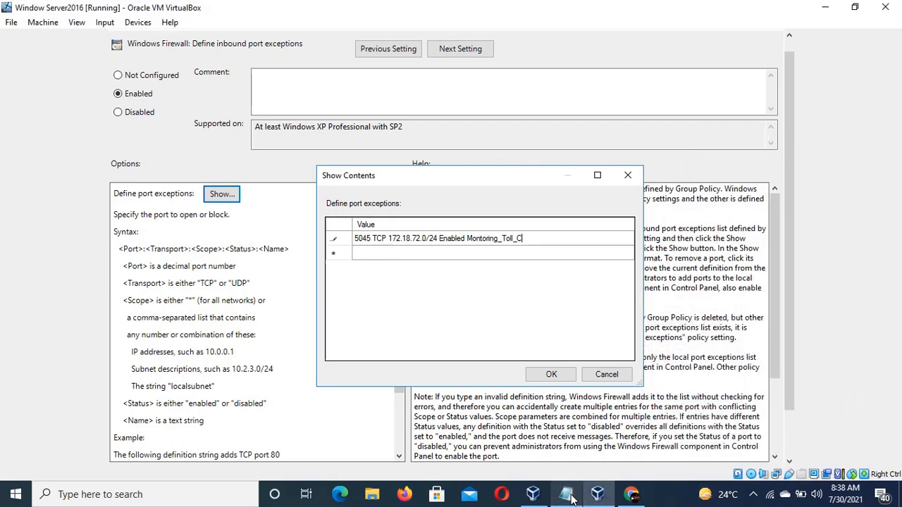
text(ustom)
click(573, 497)
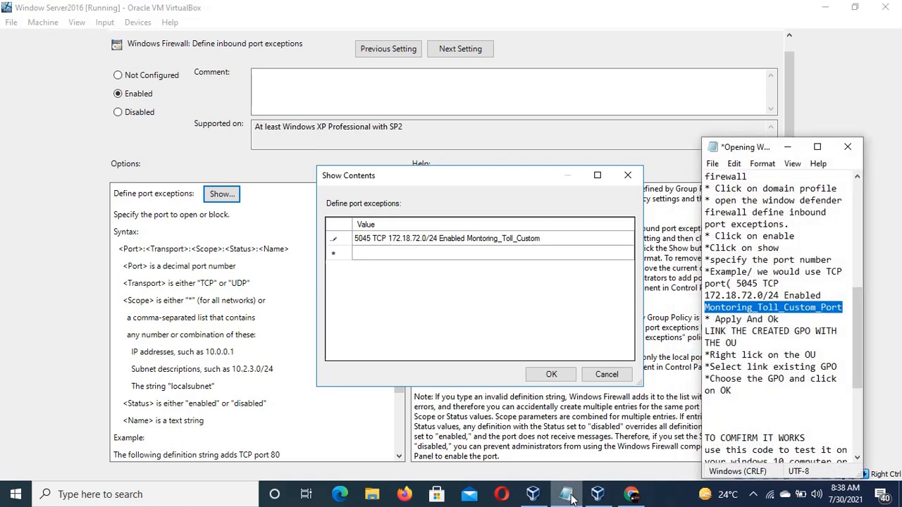
click(572, 497)
text(_)
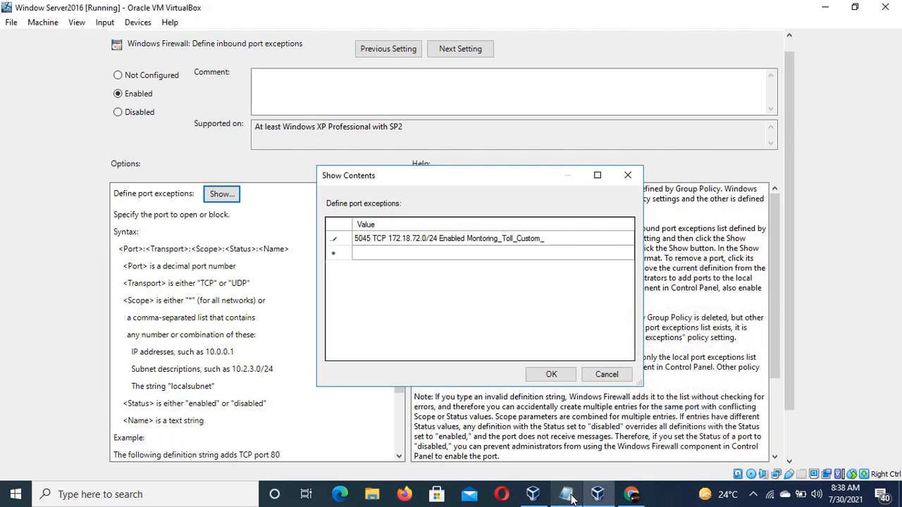
text(Port)
click(572, 497)
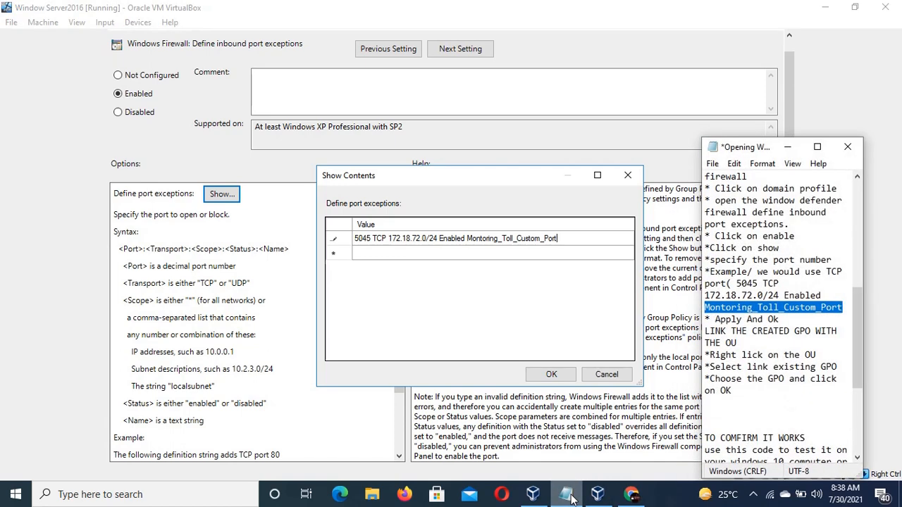
Confirm the port exceptions list.
click(572, 498)
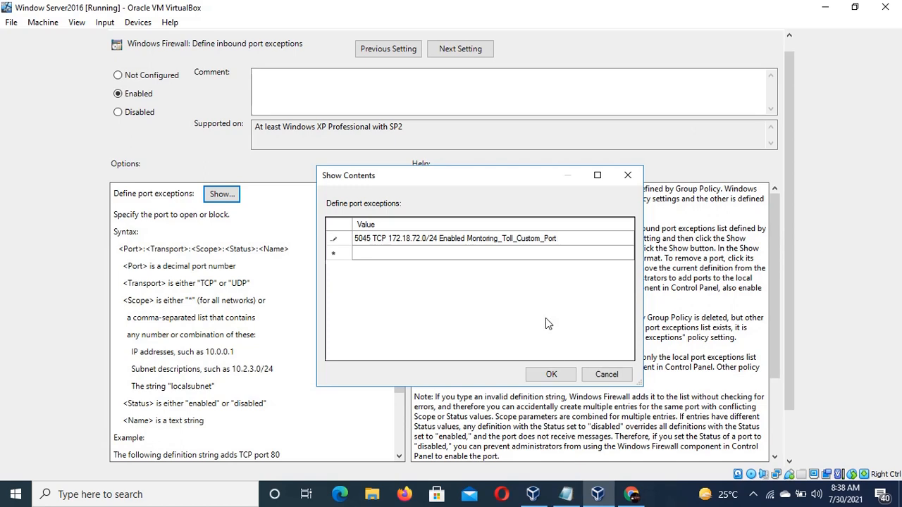
click(568, 497)
click(570, 498)
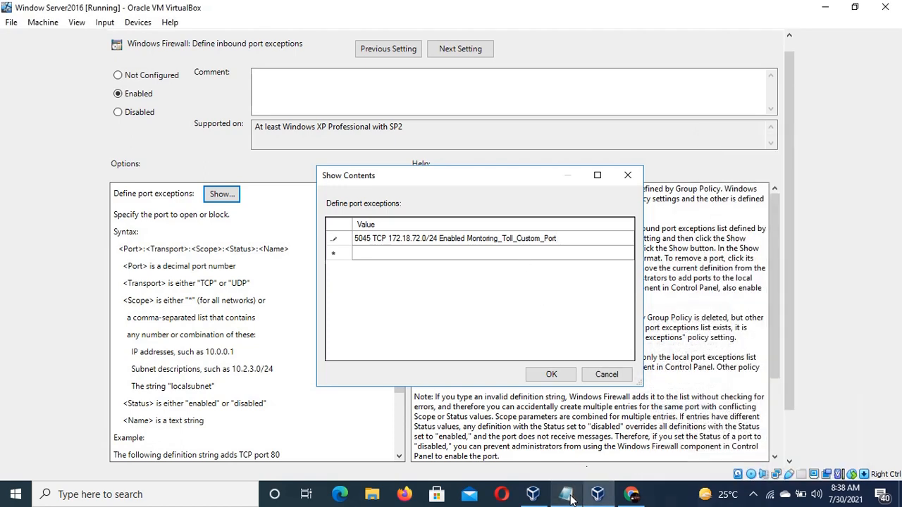
click(554, 374)
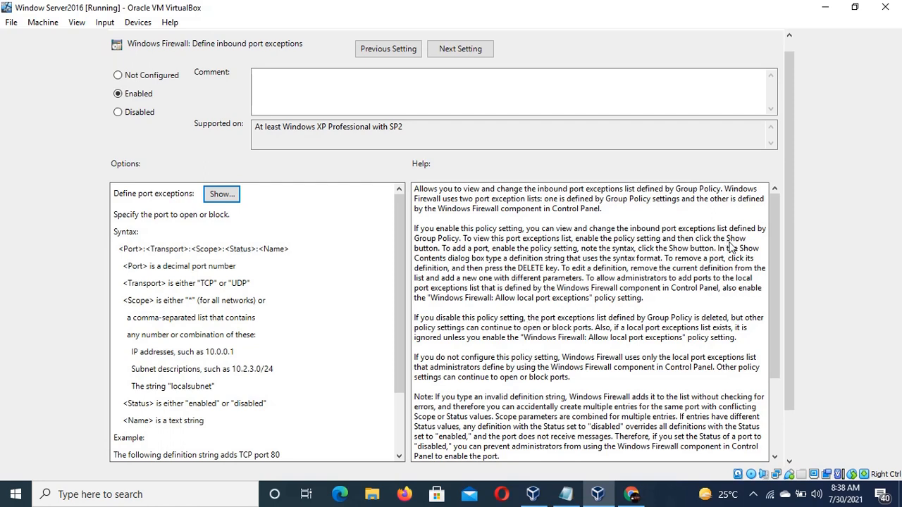
Apply and accept the enabled Define inbound port exceptions policy setting, dismissing the browser notification.
drag(787, 233, 785, 284)
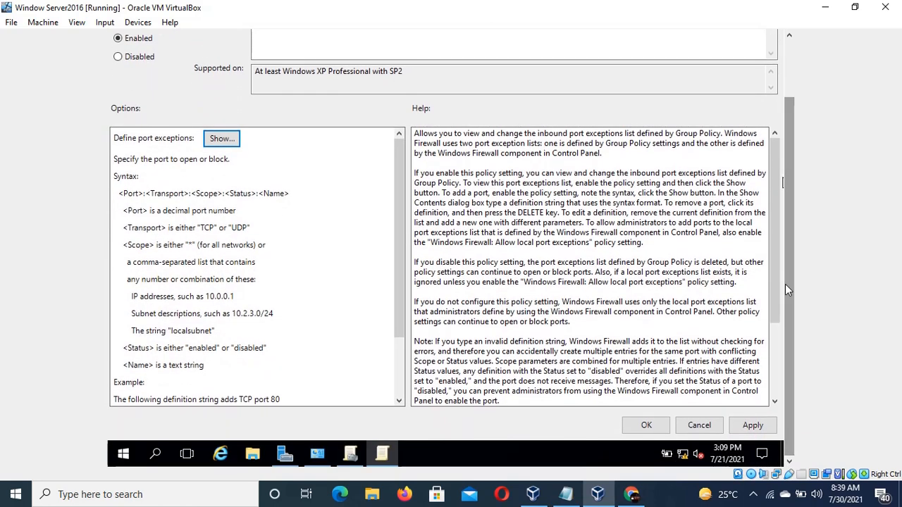
click(752, 425)
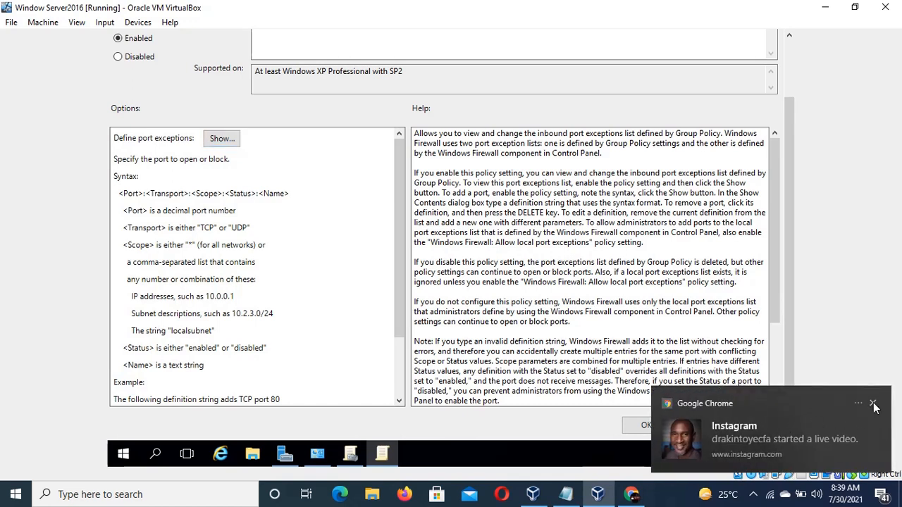
click(872, 405)
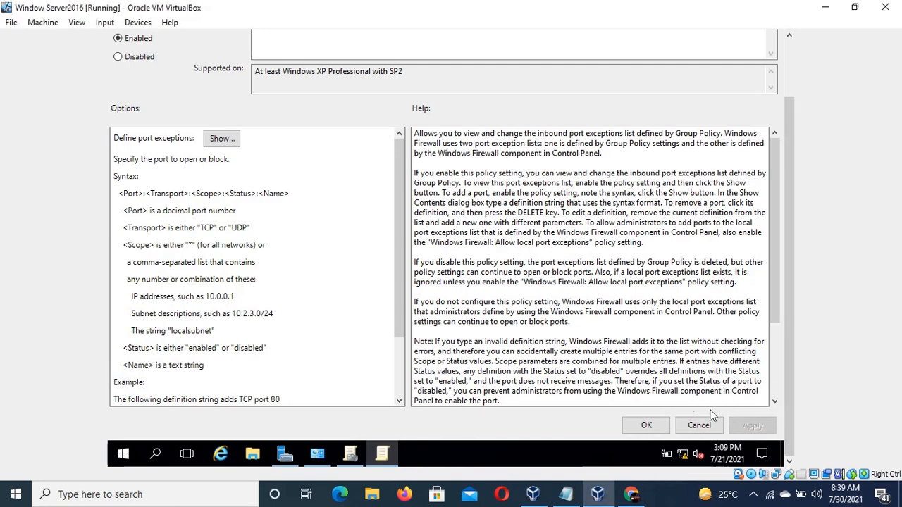
click(662, 425)
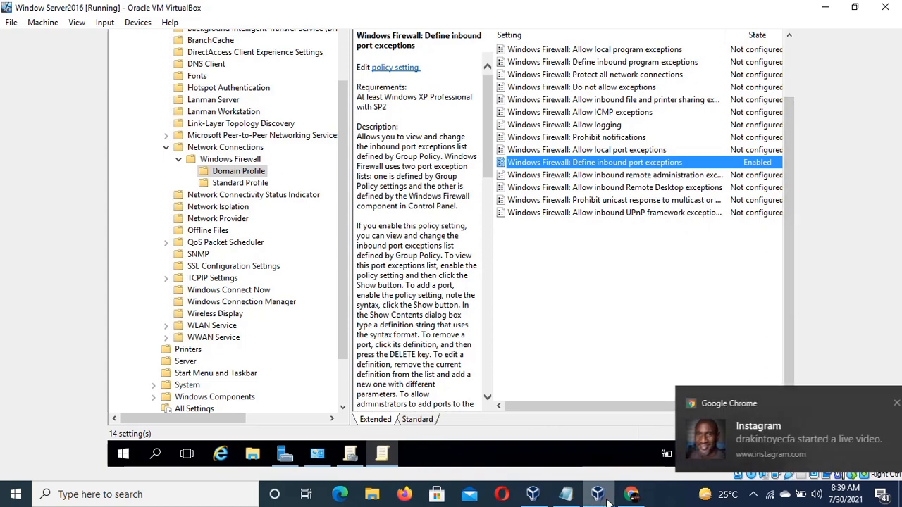
Close the Group Policy Management Editor window.
click(565, 494)
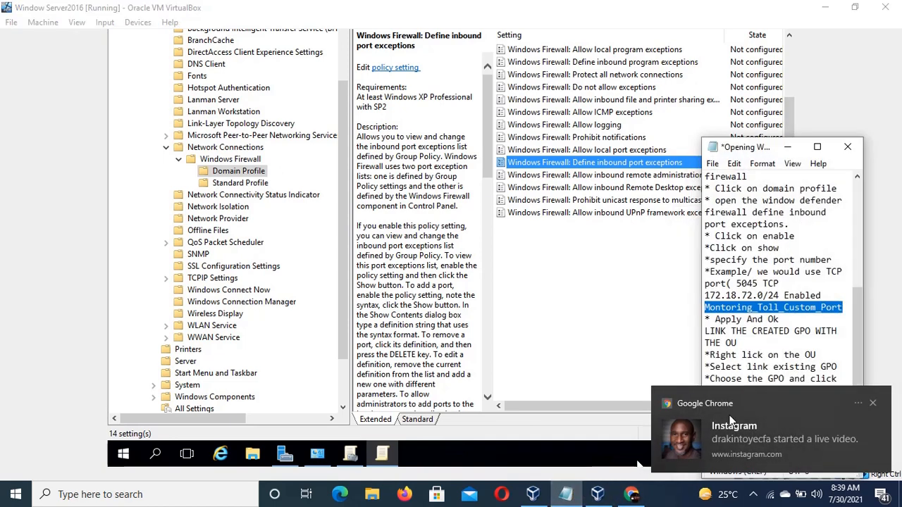
click(873, 404)
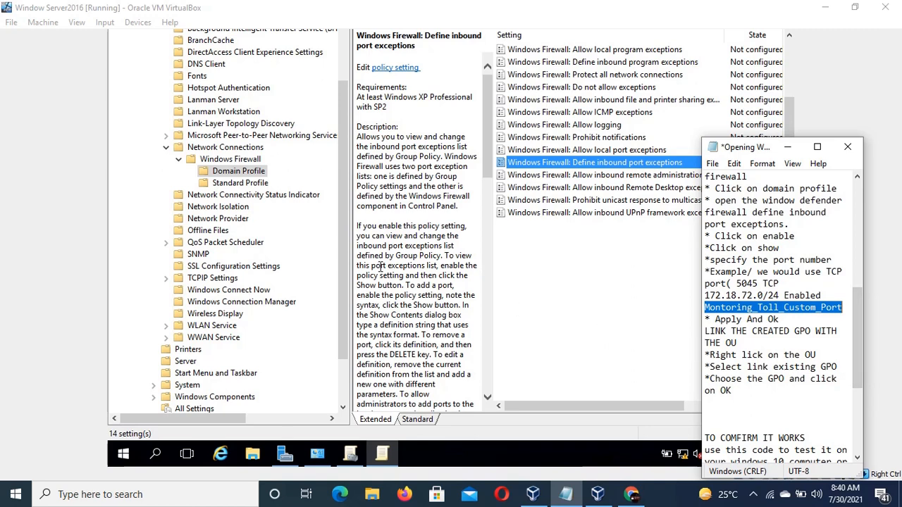
drag(348, 260, 346, 203)
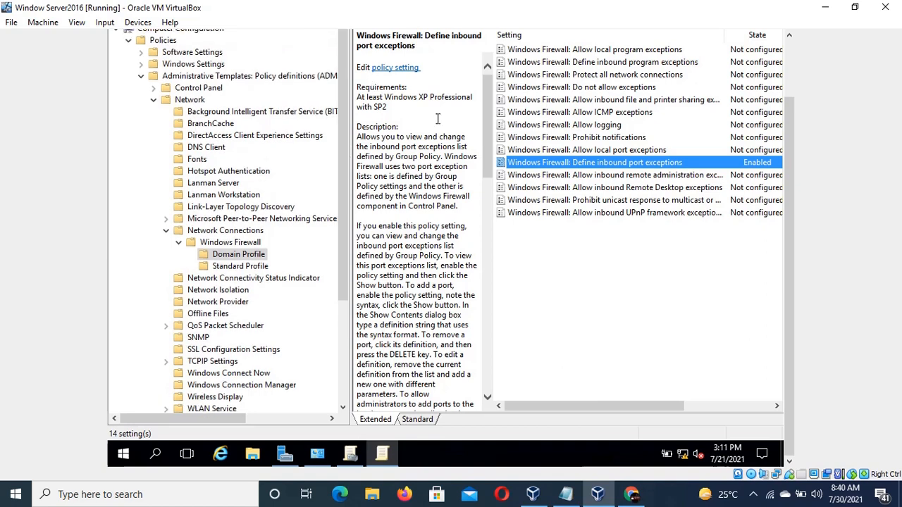
click(883, 8)
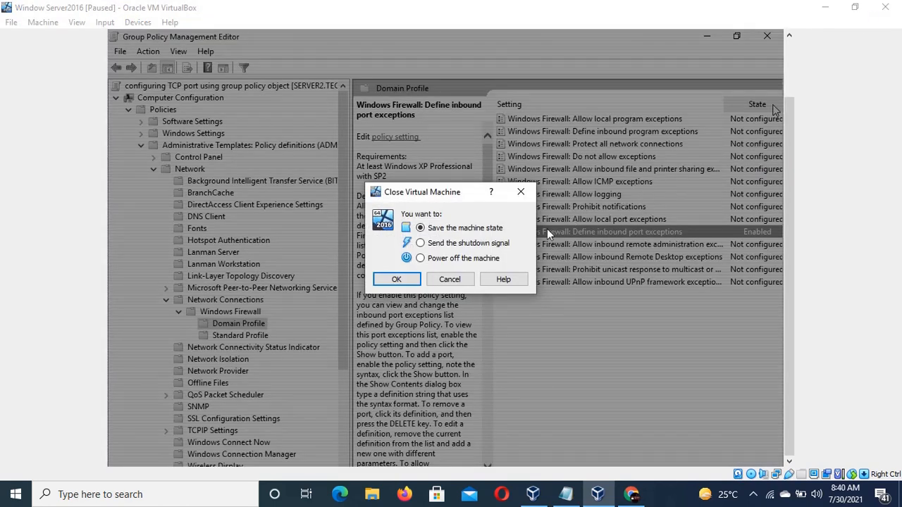
click(520, 192)
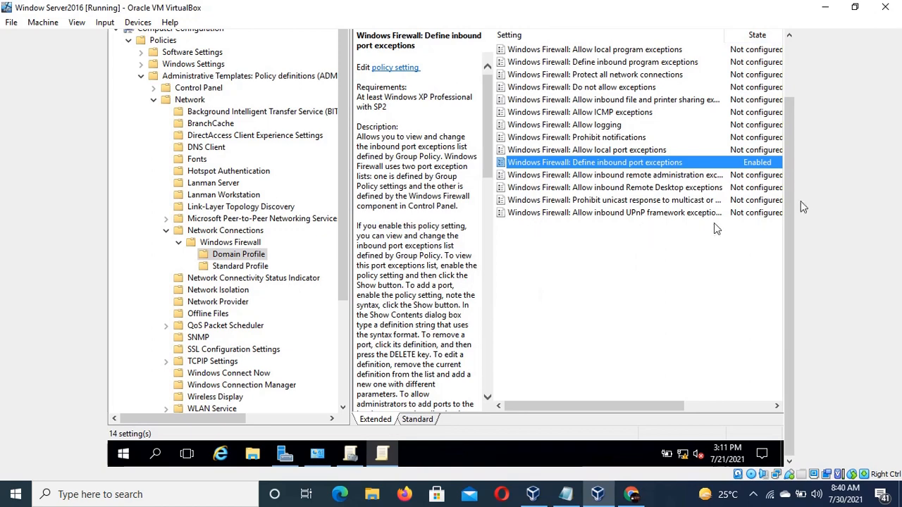
drag(789, 197, 787, 101)
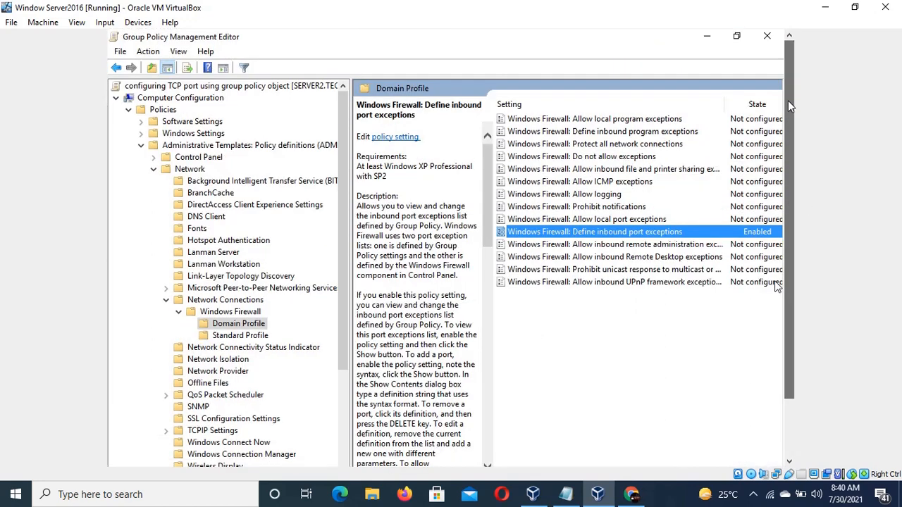
click(766, 35)
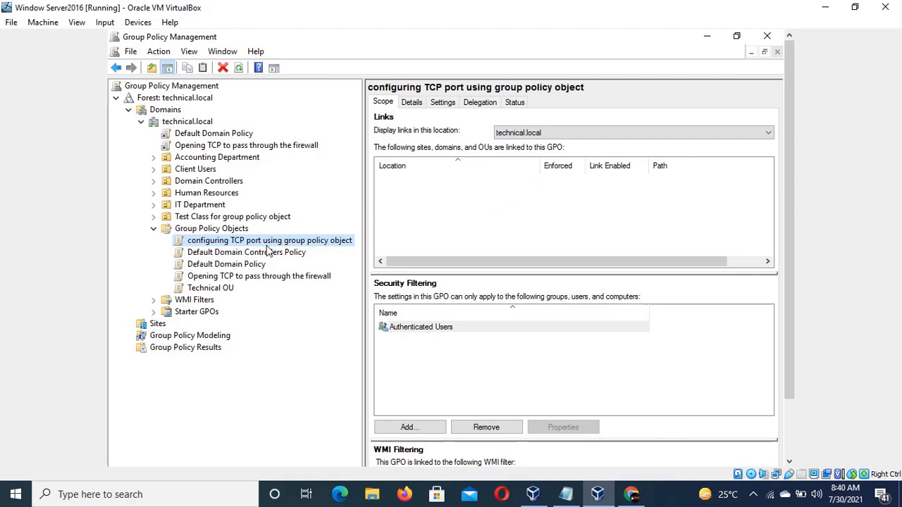
Browse the domain's organizational units to examine their linked GPOs.
click(199, 182)
click(202, 194)
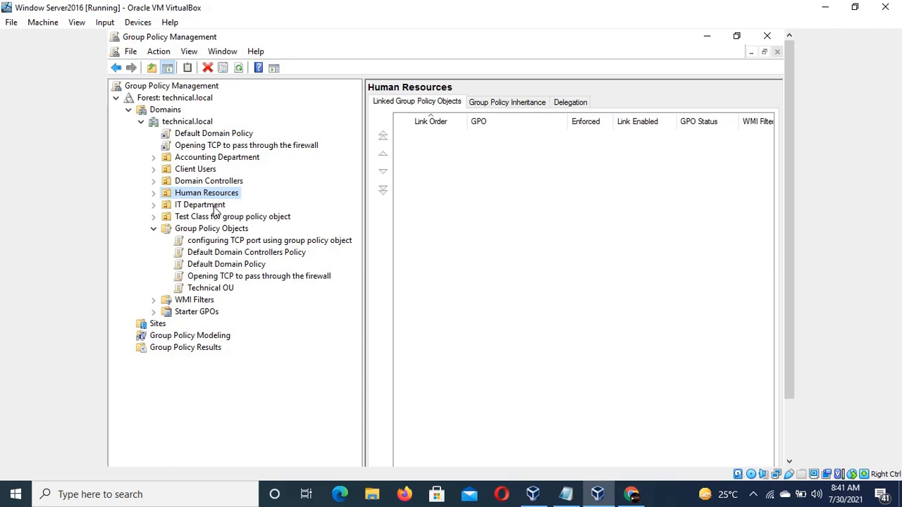
click(213, 208)
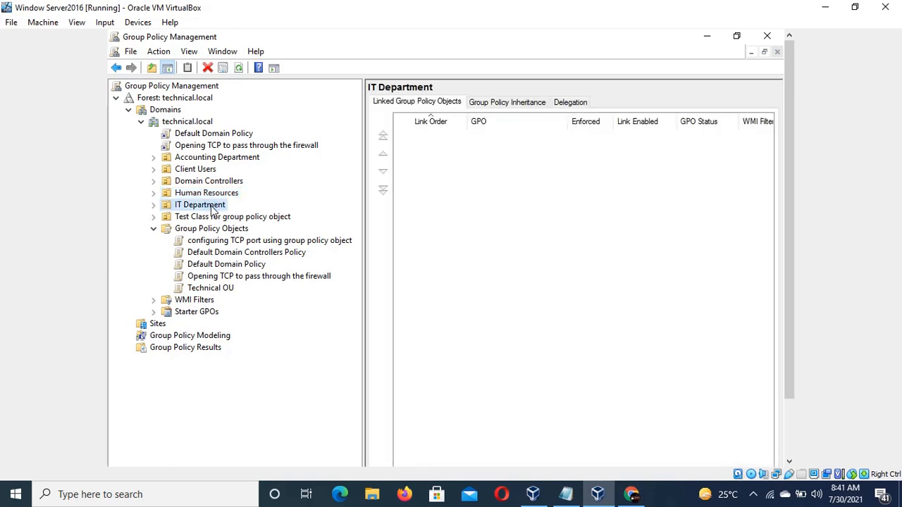
click(155, 205)
click(154, 194)
click(194, 194)
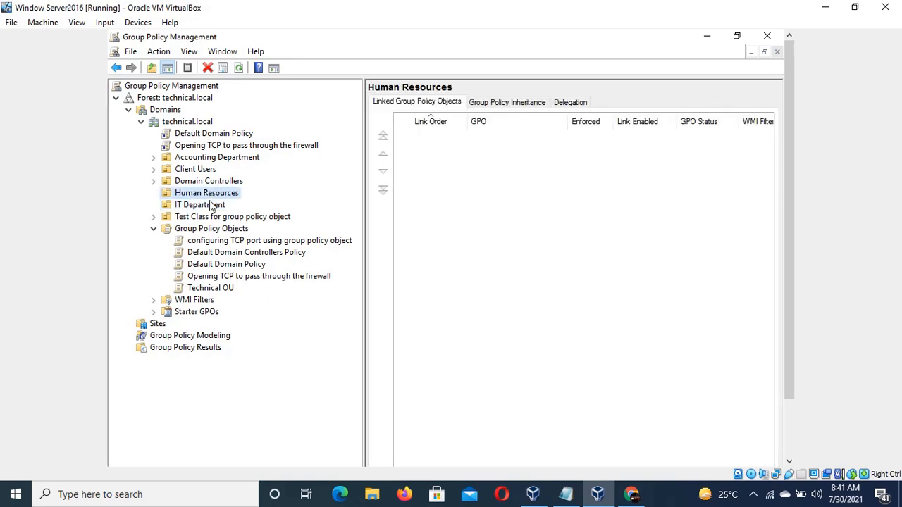
click(211, 206)
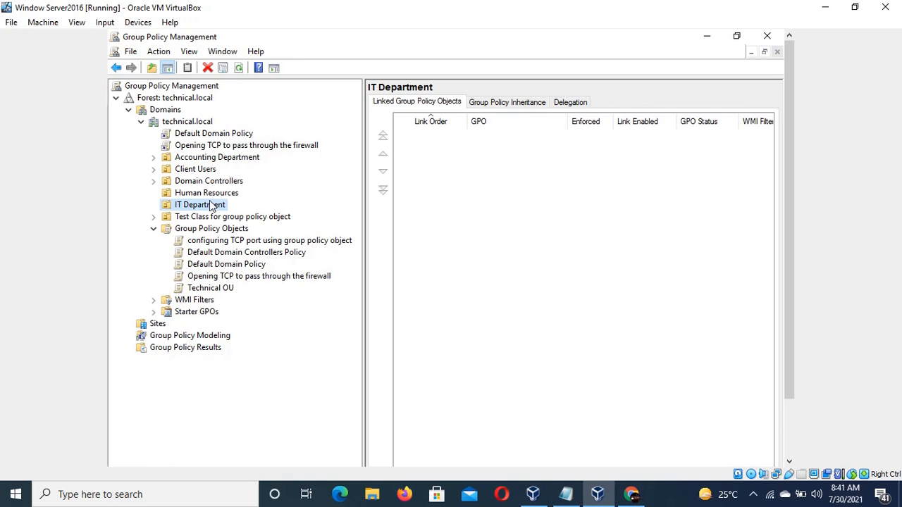
click(206, 170)
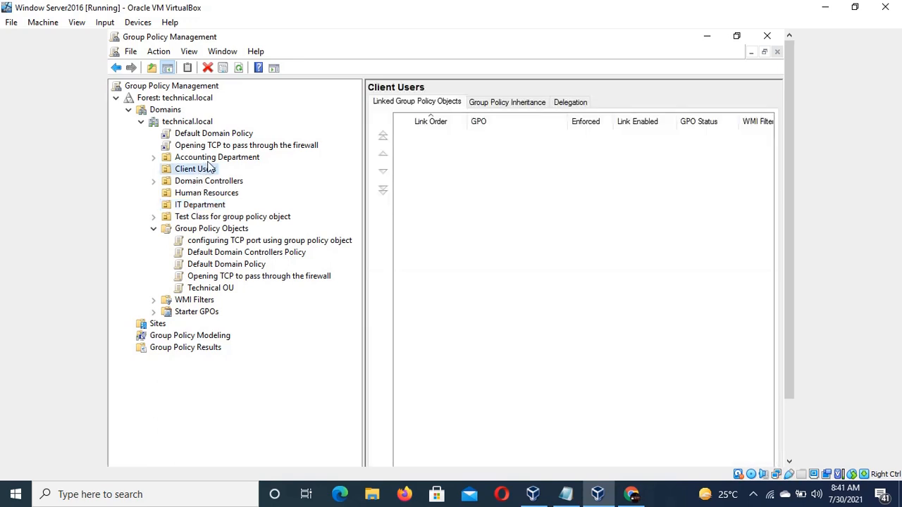
click(215, 160)
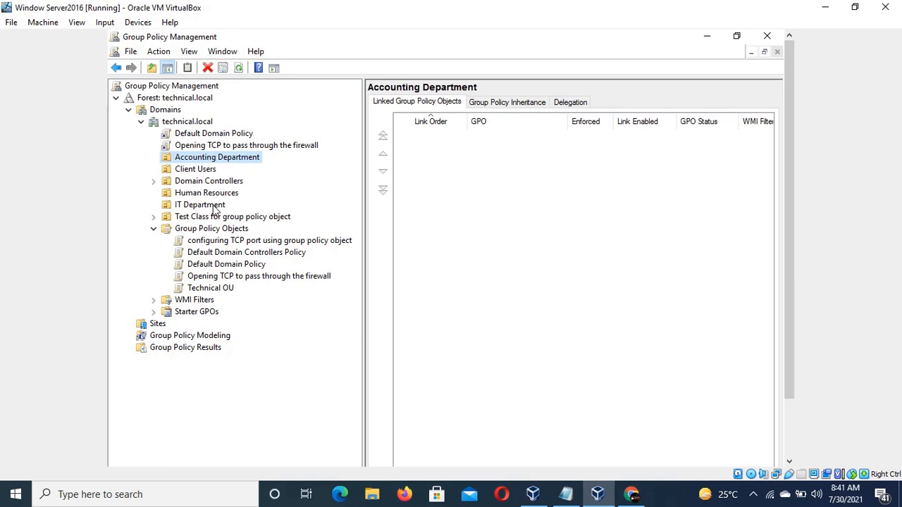
click(257, 242)
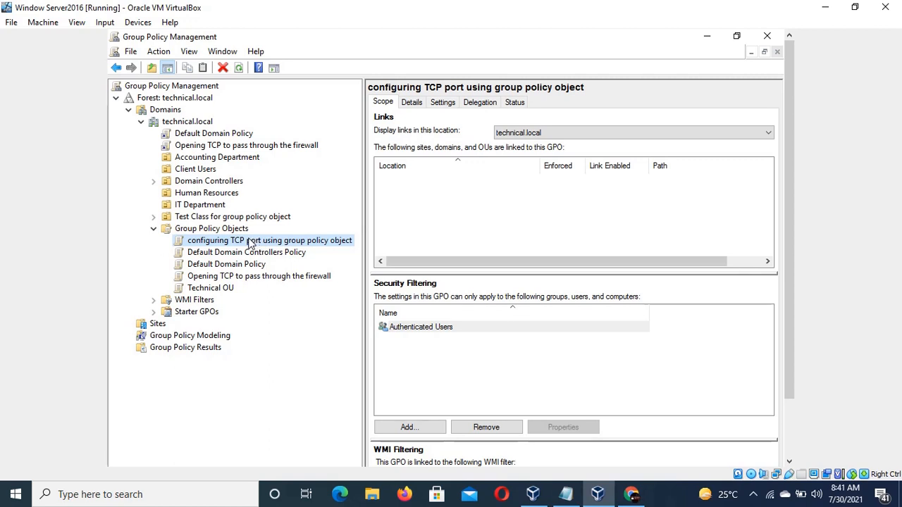
Link the existing GPO configuring TCP port using group policy object to the IT Department OU.
right_click(220, 209)
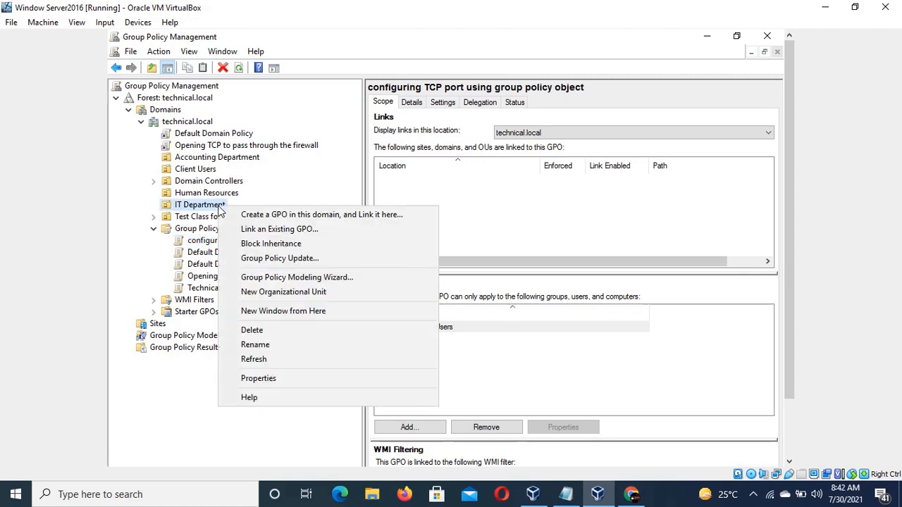
click(272, 230)
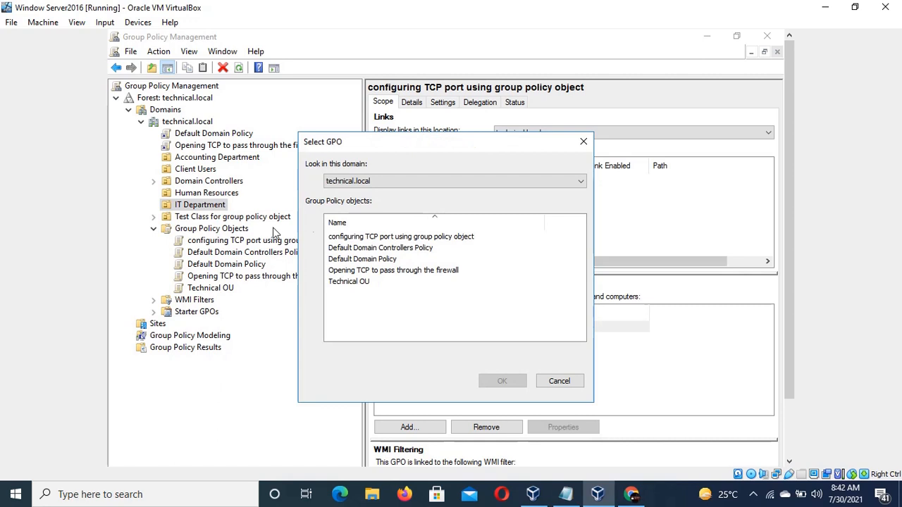
click(419, 241)
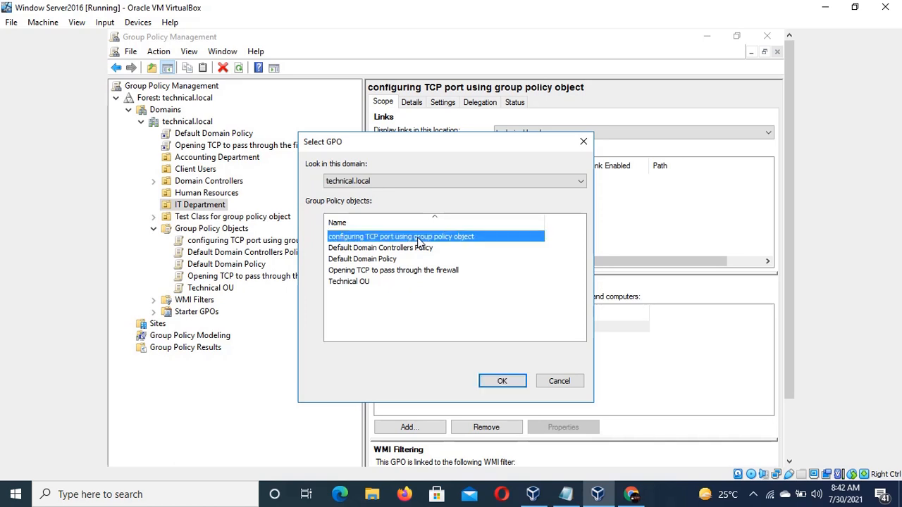
click(502, 384)
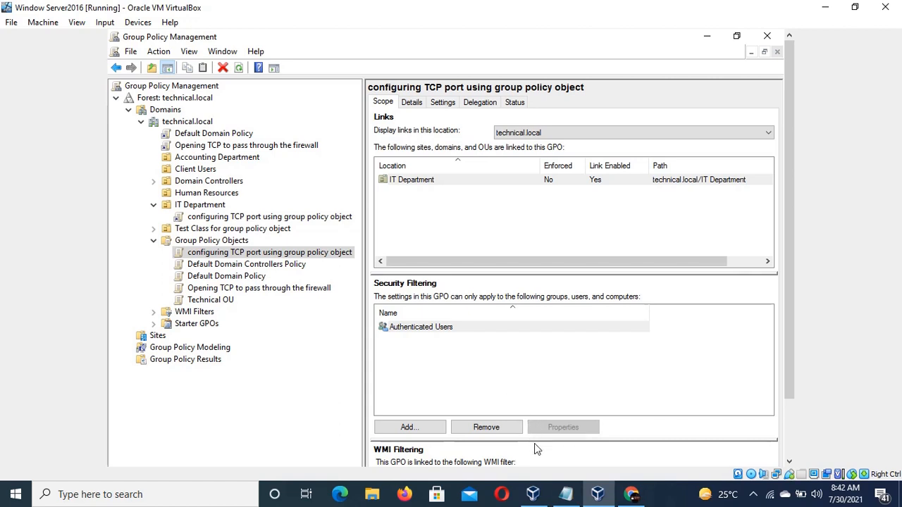
Read the verification instructions in the notes file.
click(566, 494)
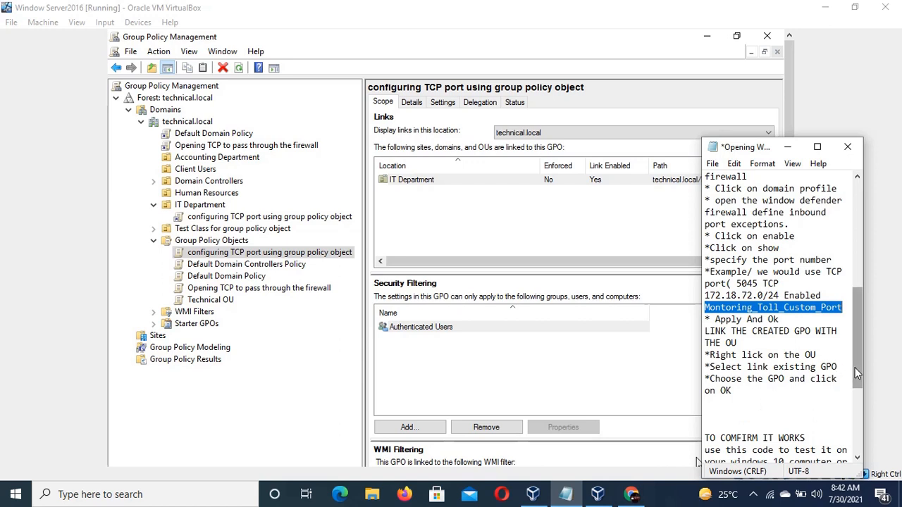
drag(855, 367, 858, 408)
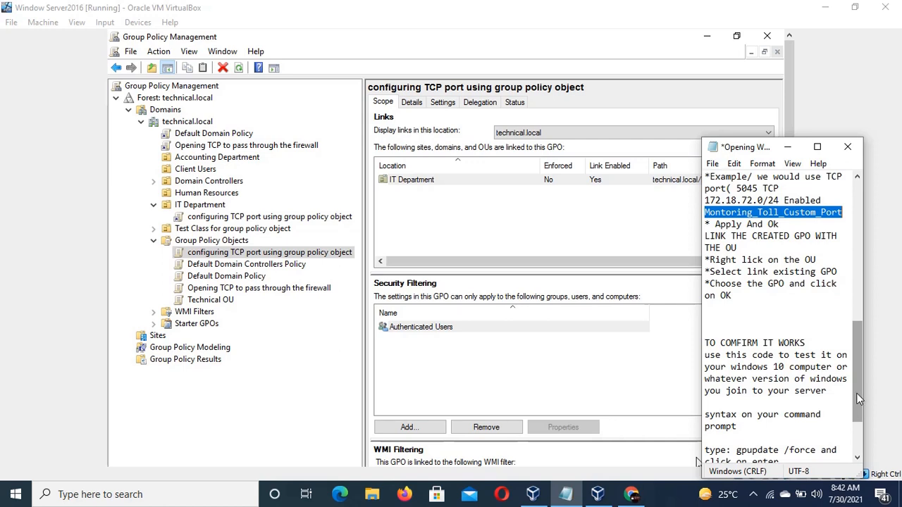
mouse_move(857, 403)
mouse_down()
mouse_move(859, 419)
mouse_move(858, 405)
mouse_up()
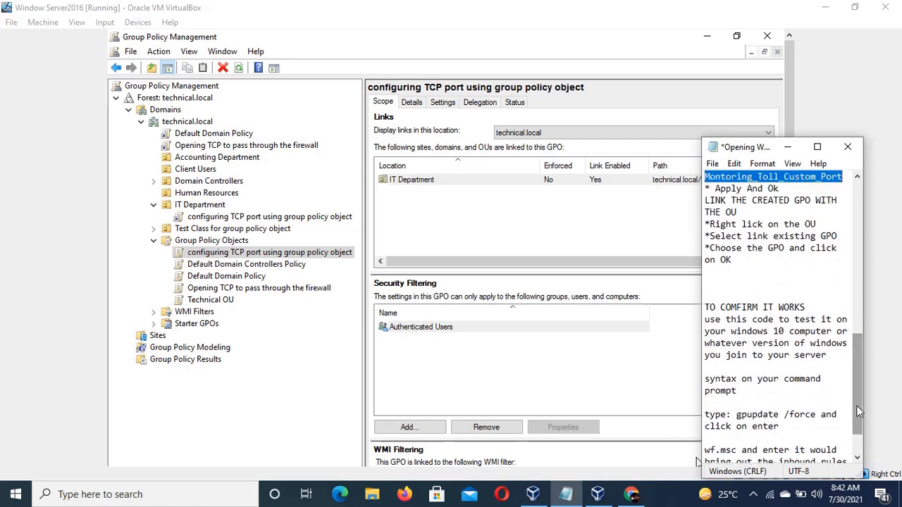
drag(856, 405, 856, 427)
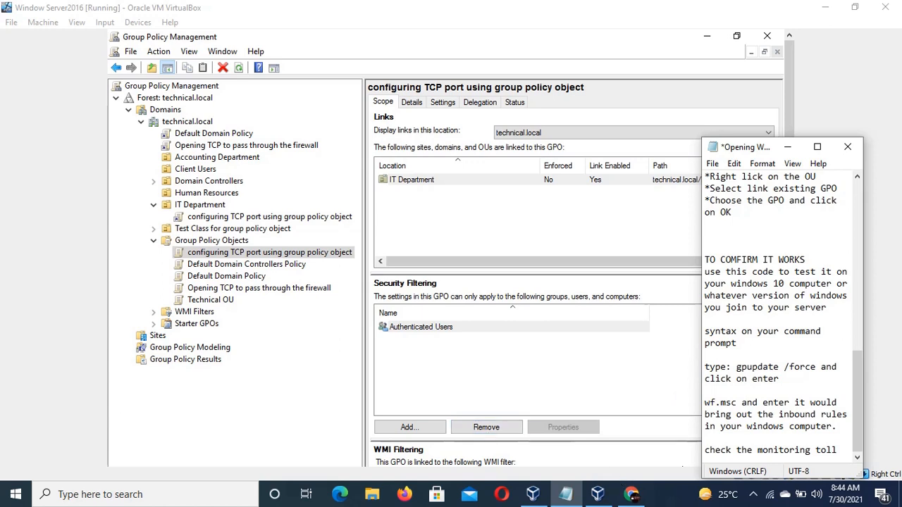
click(752, 493)
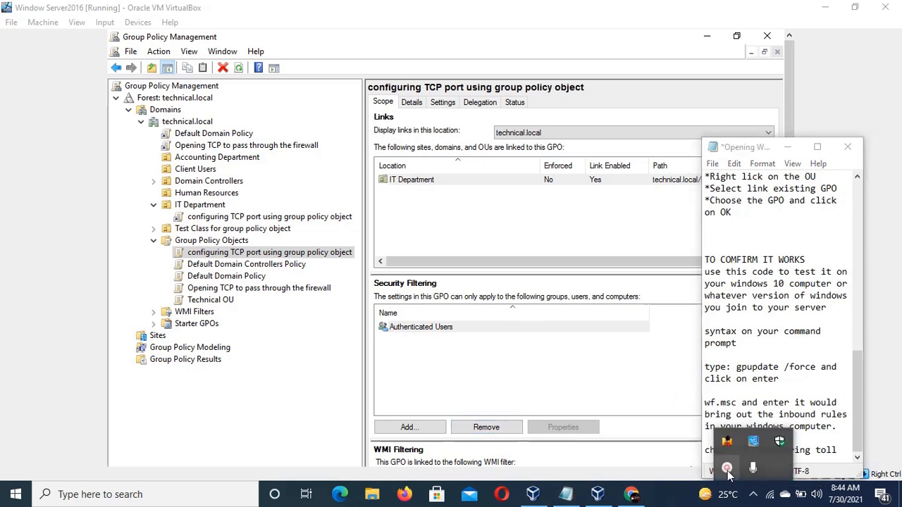